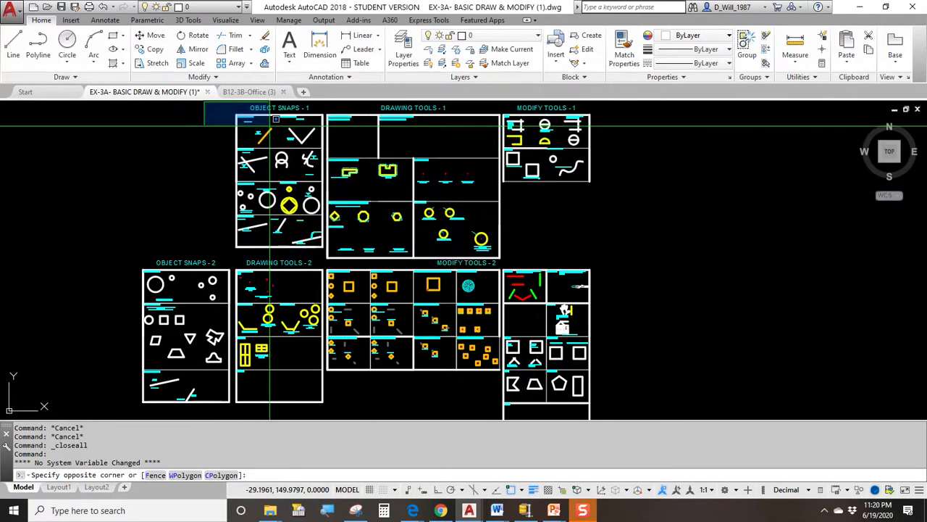
# Step: Examine the Object Snaps - 1, Drawing Tools - 1 and Modify Tools - 1 exercise sheets in the drawing
pyautogui.click(259, 115)
pyautogui.scroll(2, 258, 107)
pyautogui.scroll(2, 259, 106)
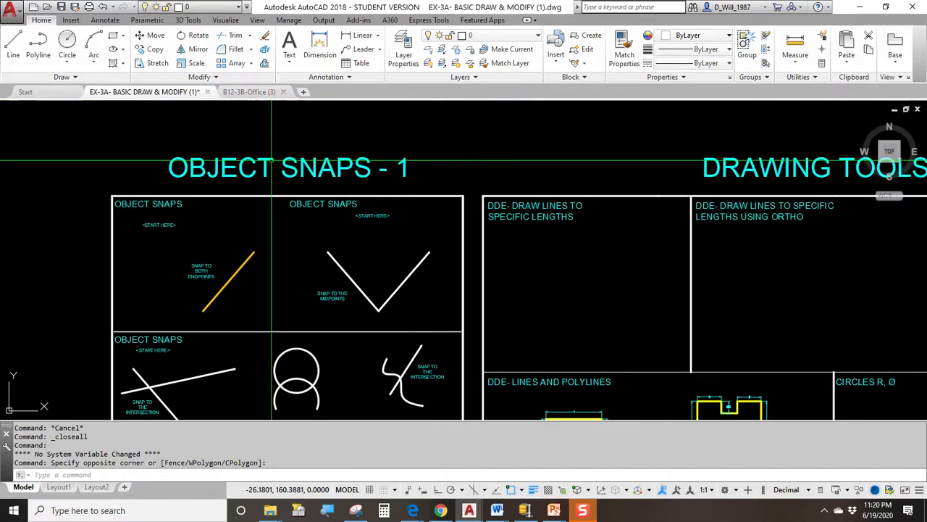
pyautogui.moveTo(724, 218); pyautogui.dragTo(231, 170, button='middle')
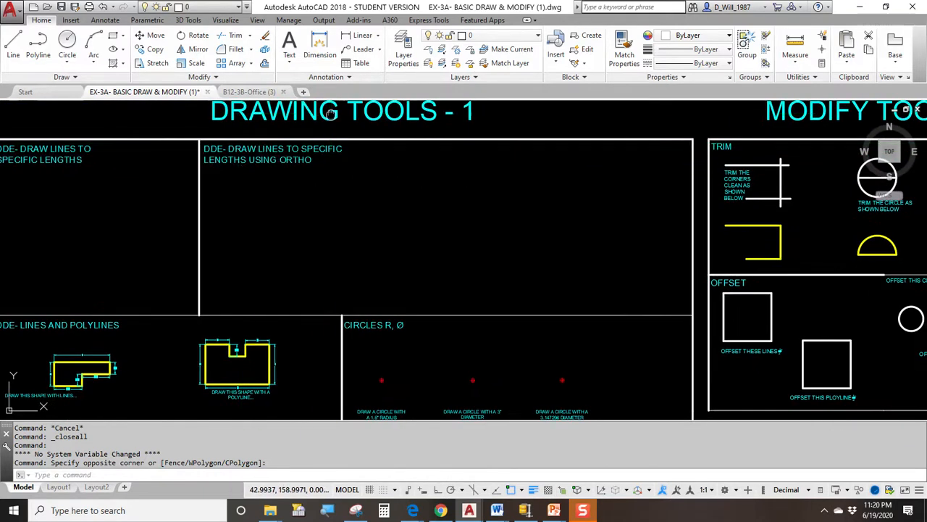
pyautogui.moveTo(331, 114); pyautogui.dragTo(138, 231, button='middle')
pyautogui.moveTo(678, 210); pyautogui.dragTo(473, 129, button='middle')
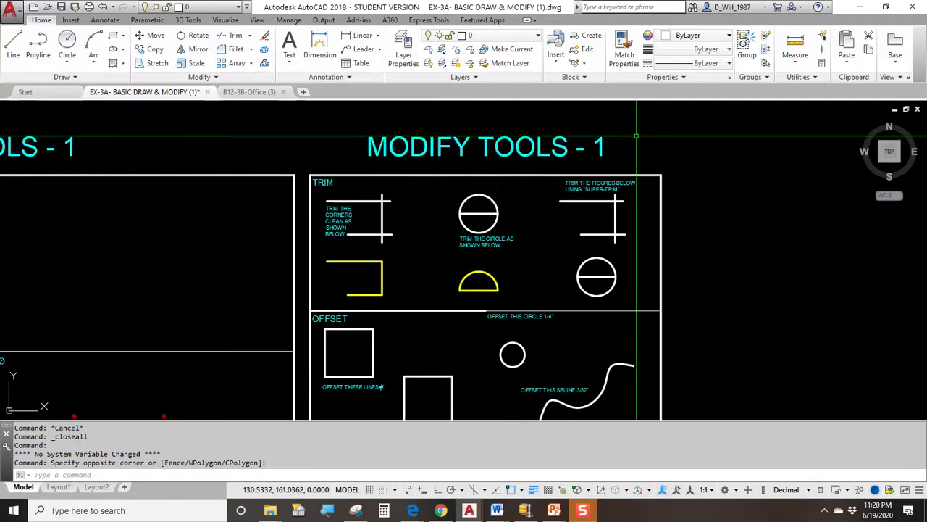
pyautogui.scroll(-6, 643, 149)
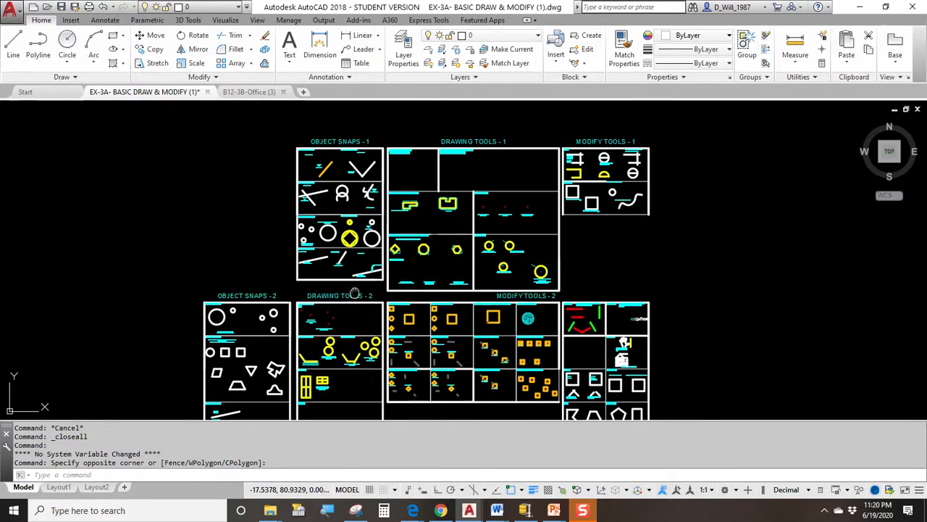
# Step: Examine the first Object Snaps - 2 exercise and read its instruction about snapping lines to the circles' tangent points
pyautogui.moveTo(284, 301); pyautogui.dragTo(485, 129, button='middle')
pyautogui.scroll(2, 485, 129)
pyautogui.scroll(4, 464, 108)
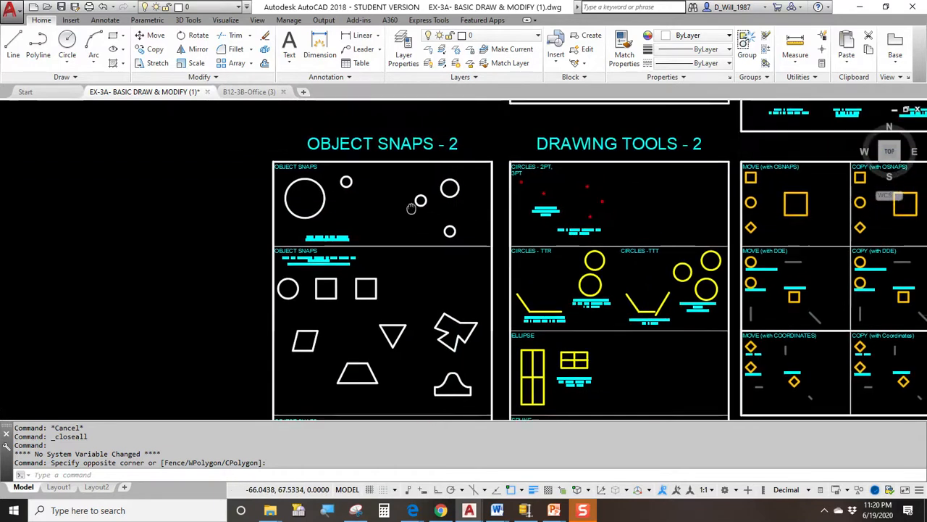
pyautogui.scroll(2, 386, 185)
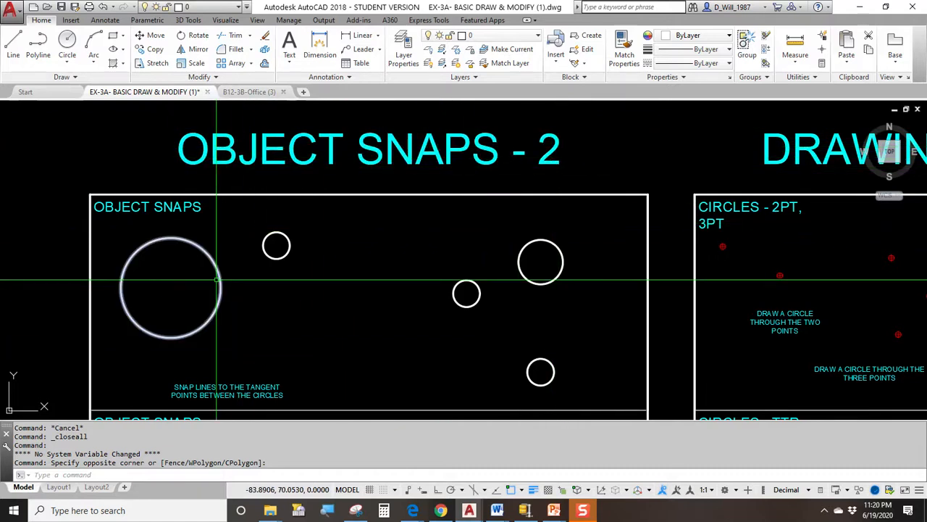
pyautogui.moveTo(198, 268); pyautogui.dragTo(175, 204, button='middle')
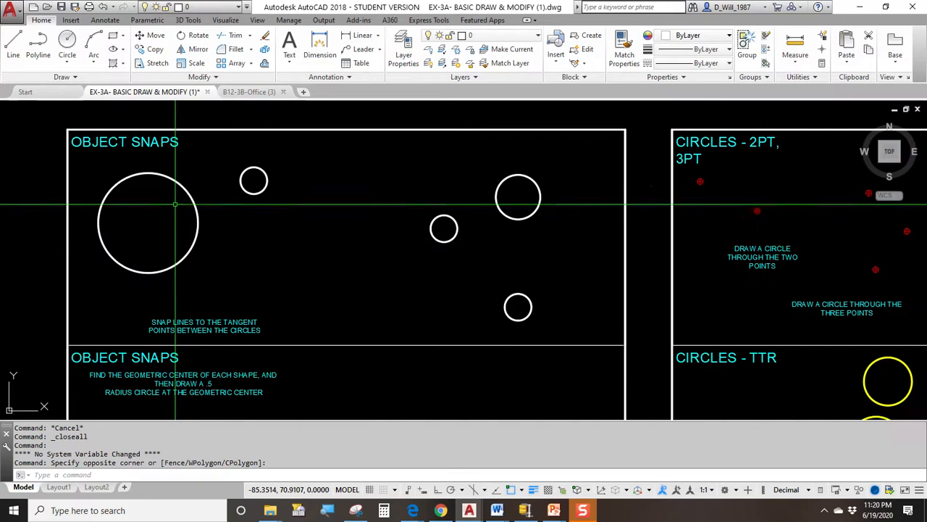
pyautogui.scroll(4, 222, 326)
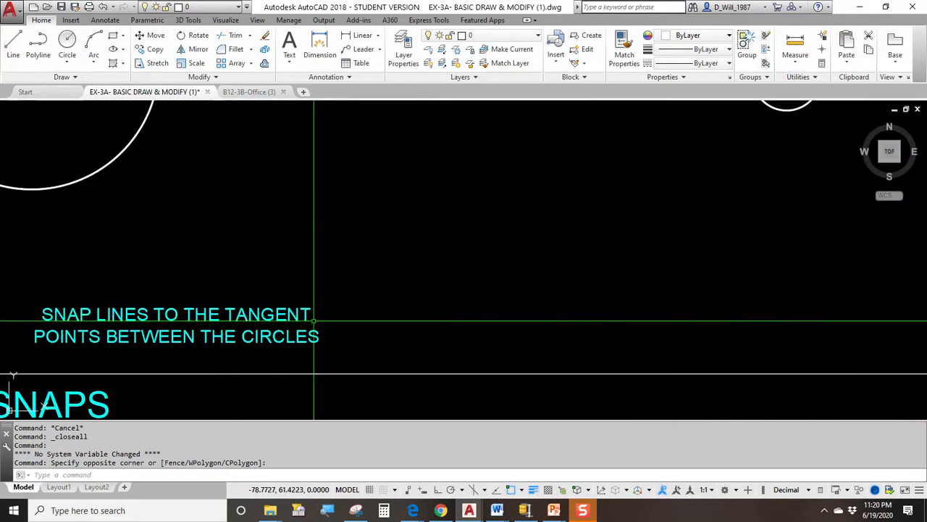
pyautogui.scroll(-4, 316, 368)
pyautogui.moveTo(319, 181); pyautogui.dragTo(307, 190, button='middle')
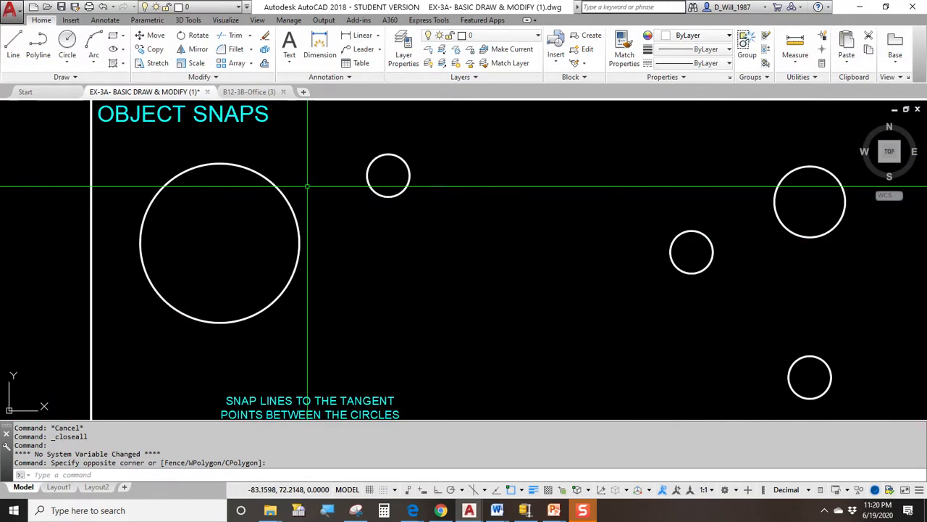
# Step: Draw a line by eye from the top of the large circle to the top of the adjacent small circle with object snap off
pyautogui.write('l')
pyautogui.press('Return')
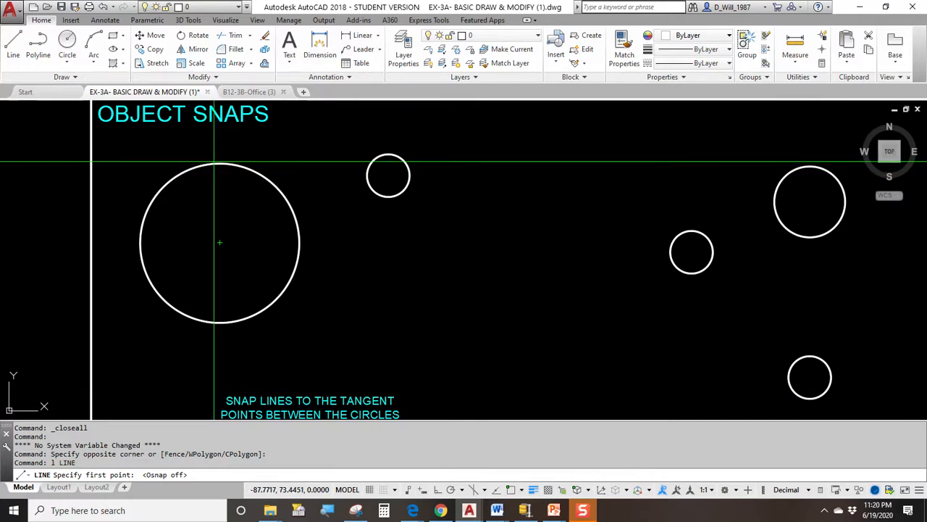
pyautogui.click(216, 163)
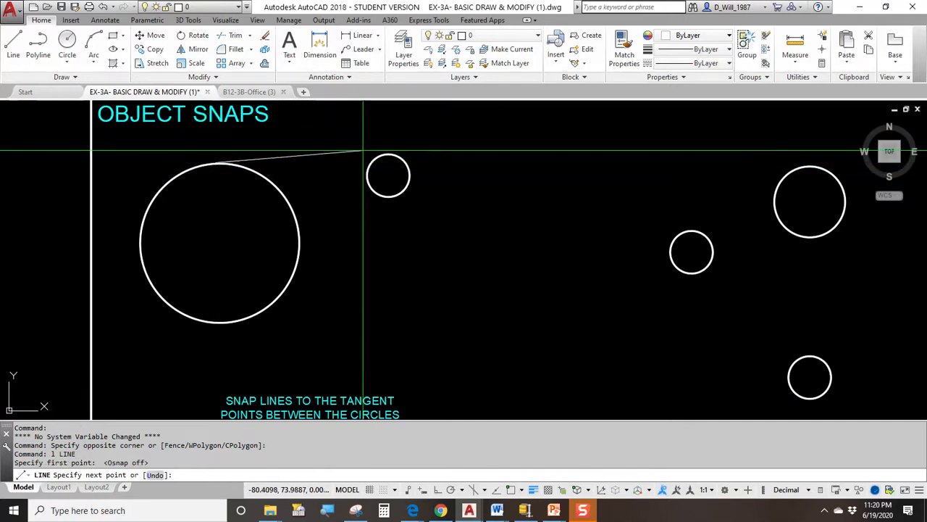
pyautogui.press('Escape')
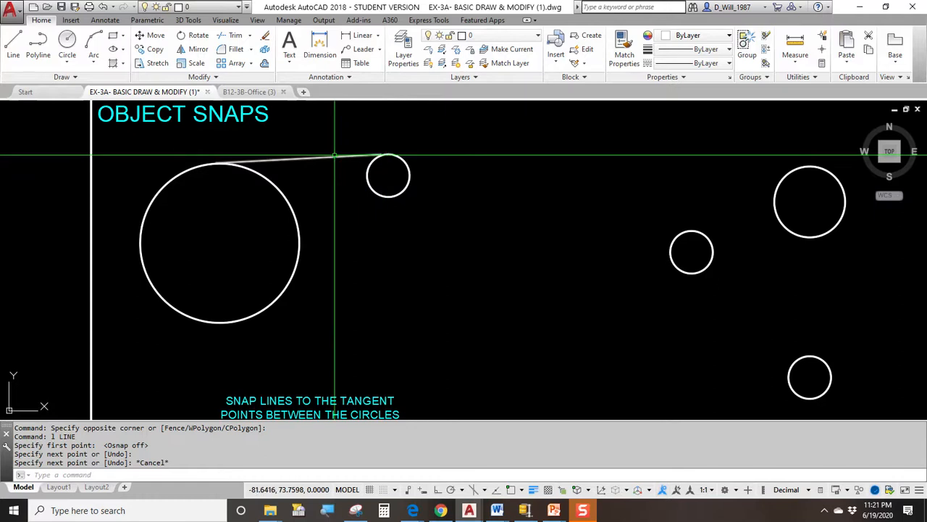
# Step: Examine closely how the hand-placed line meets the top of the large circle
pyautogui.scroll(4, 224, 159)
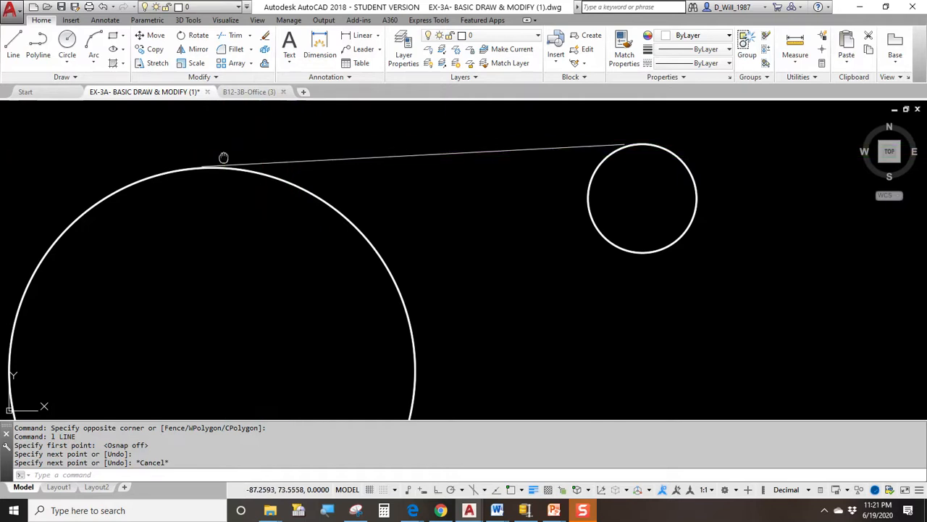
pyautogui.moveTo(221, 155); pyautogui.dragTo(326, 155, button='middle')
pyautogui.scroll(3, 314, 154)
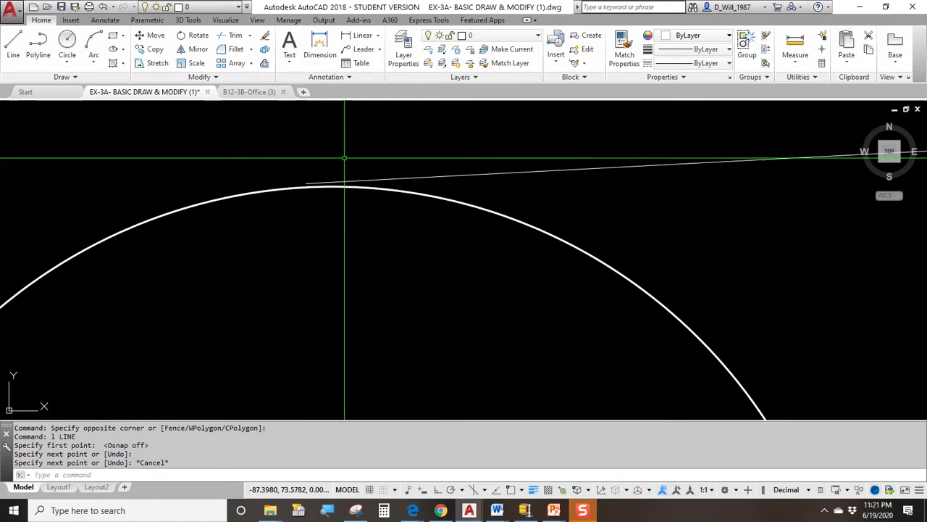
pyautogui.scroll(1, 309, 169)
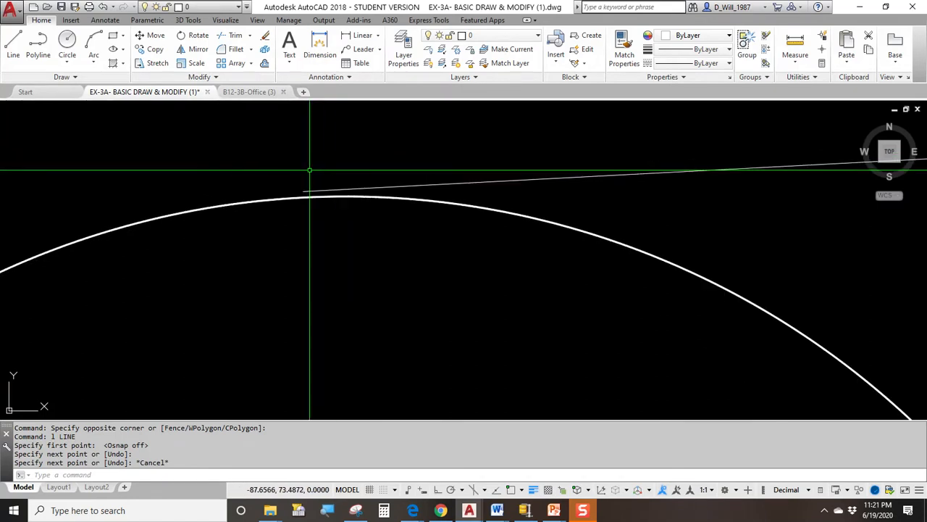
pyautogui.scroll(-5, 289, 169)
pyautogui.scroll(-2, 273, 168)
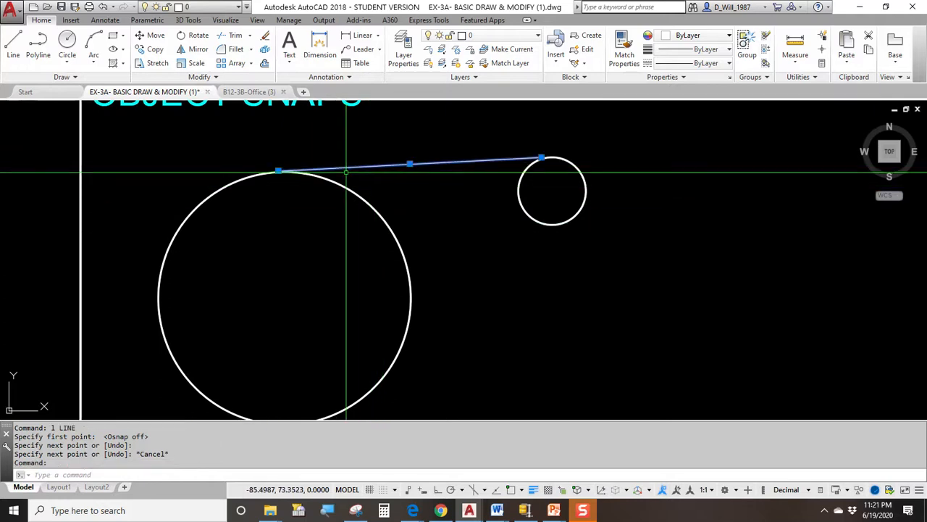
pyautogui.press('Escape')
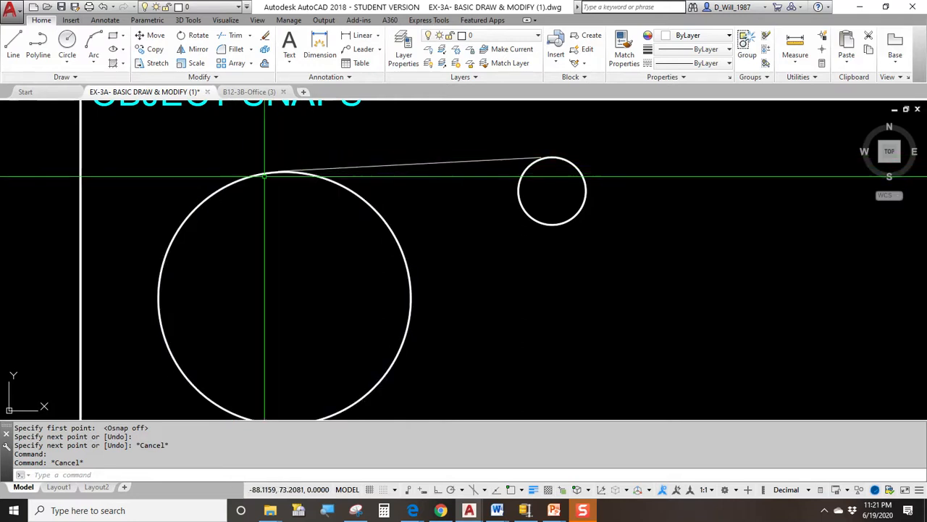
# Step: Stretch the line's end at the small circle by eye, first to a point above the circle and again onto its upper-left edge
pyautogui.scroll(3, 388, 154)
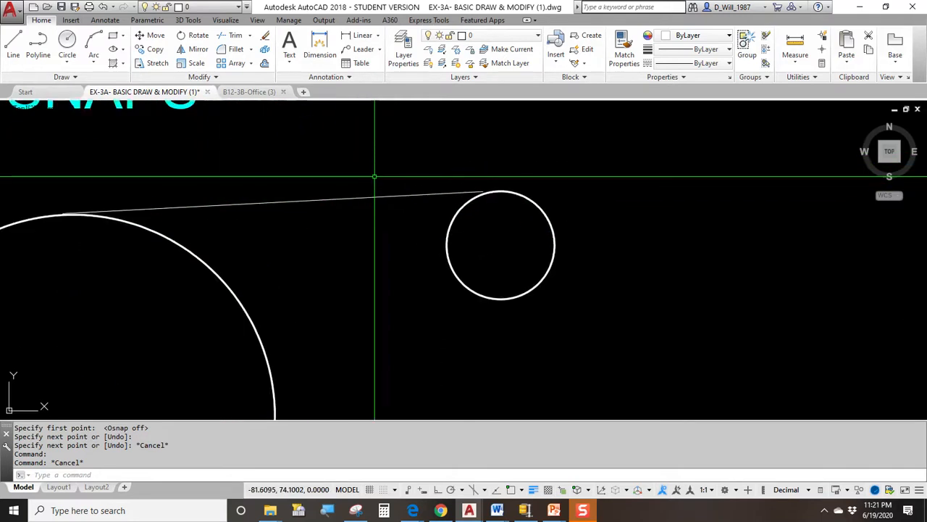
pyautogui.scroll(4, 477, 192)
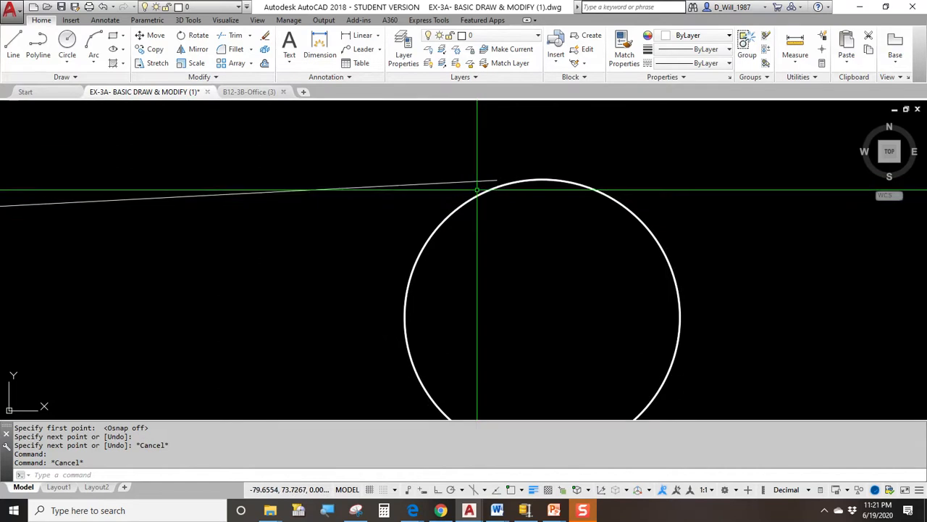
pyautogui.click(497, 179)
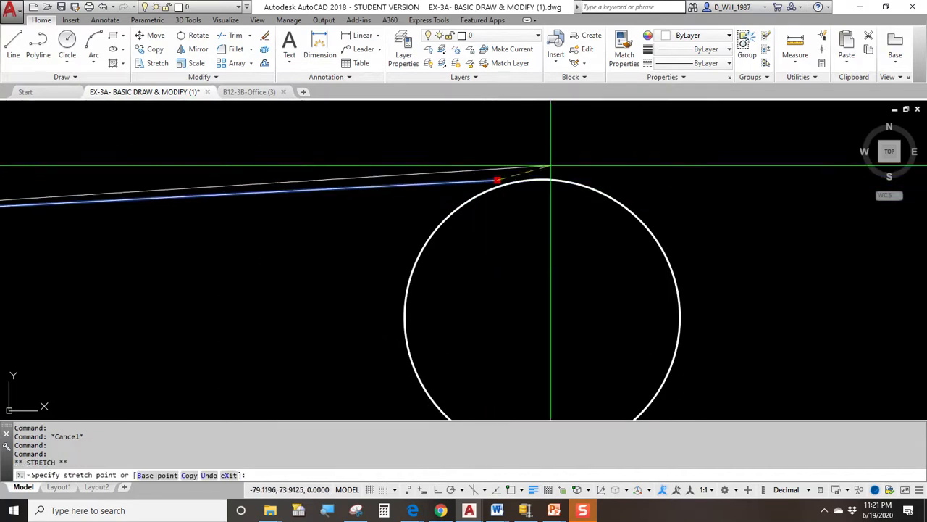
pyautogui.click(584, 151)
pyautogui.press('Escape')
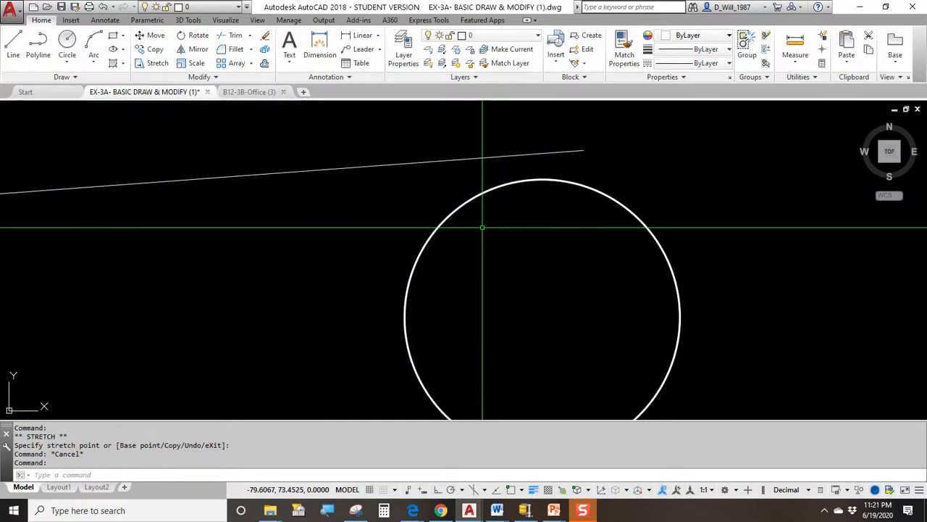
pyautogui.press('Escape')
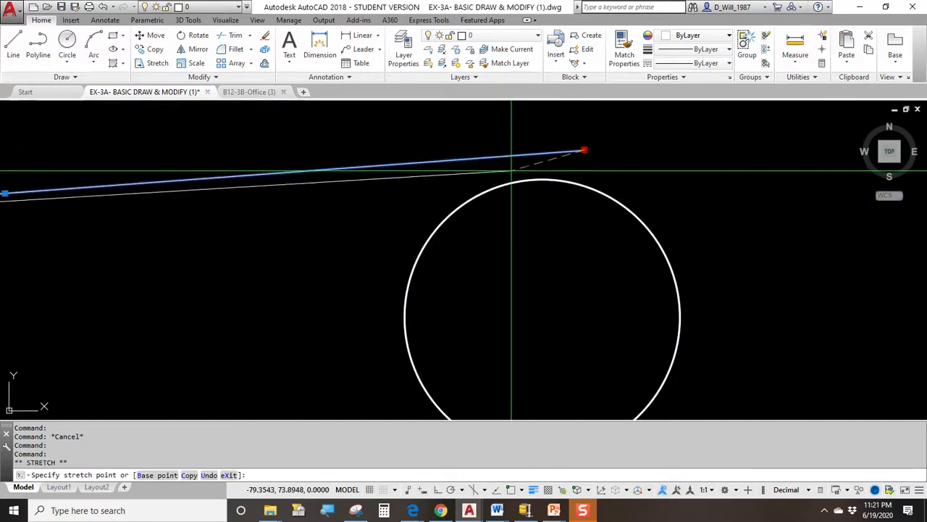
pyautogui.press('Escape')
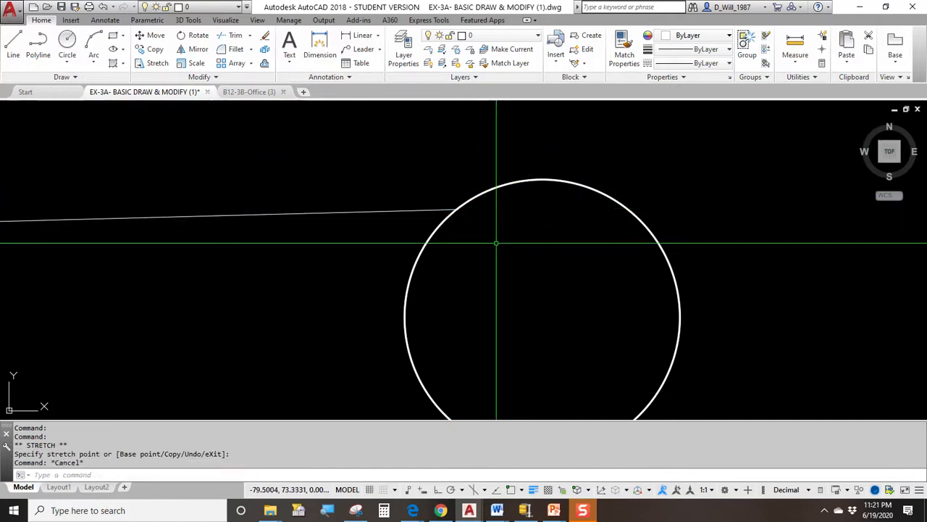
# Step: Check the line's end at the small circle and erase the hand-placed line
pyautogui.moveTo(354, 224); pyautogui.dragTo(460, 192, button='middle')
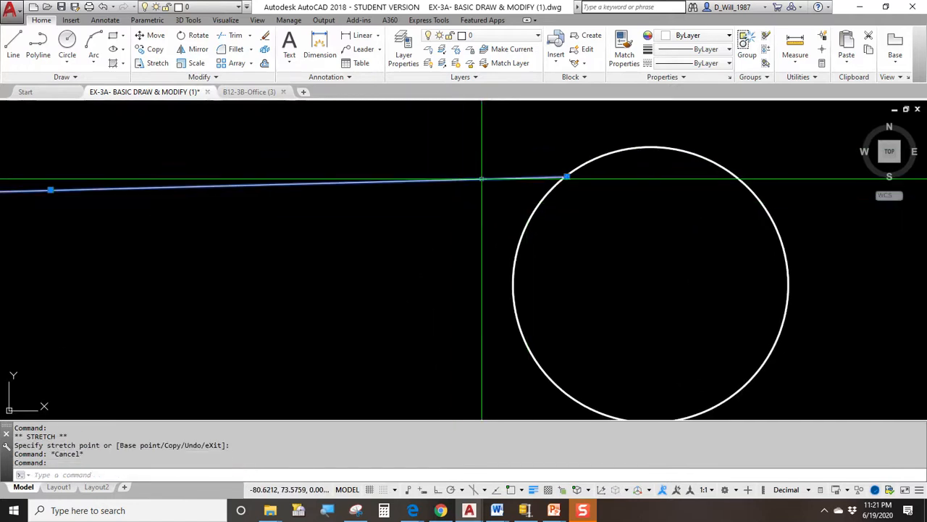
pyautogui.press('Escape')
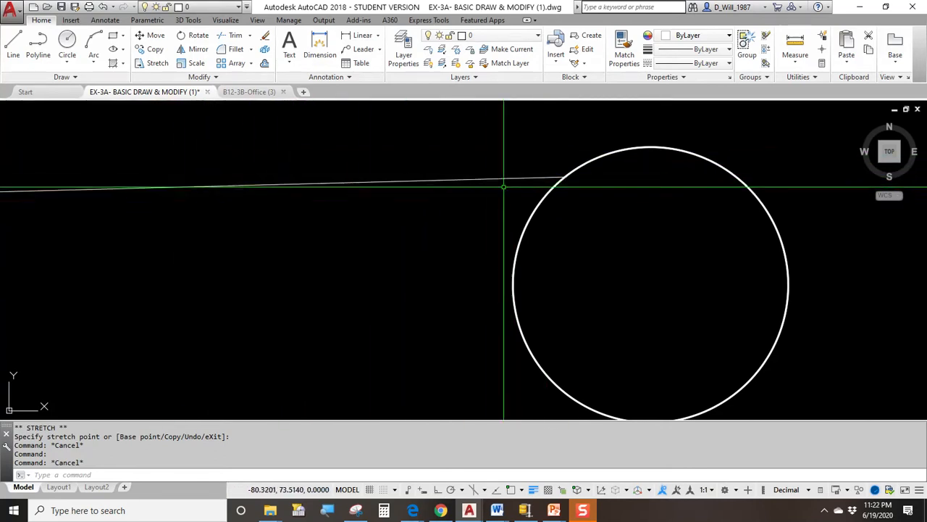
pyautogui.scroll(4, 562, 177)
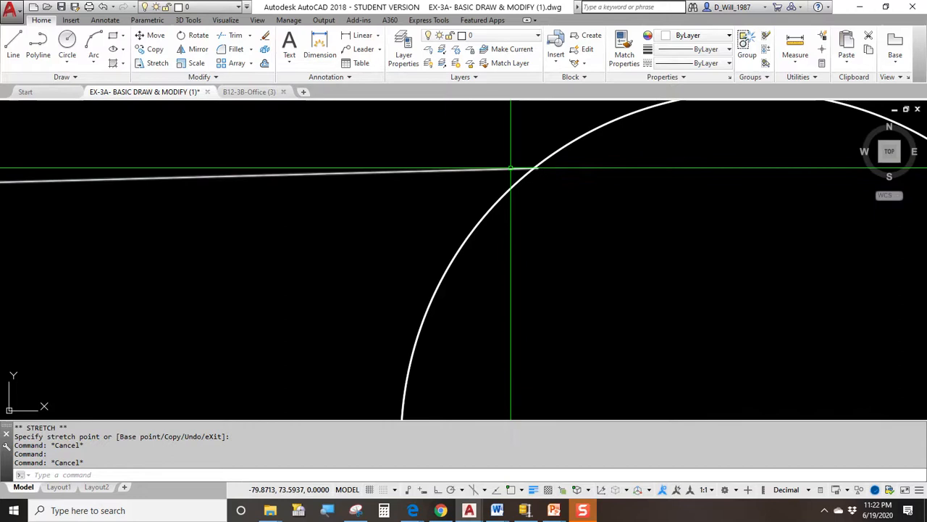
pyautogui.scroll(-5, 570, 171)
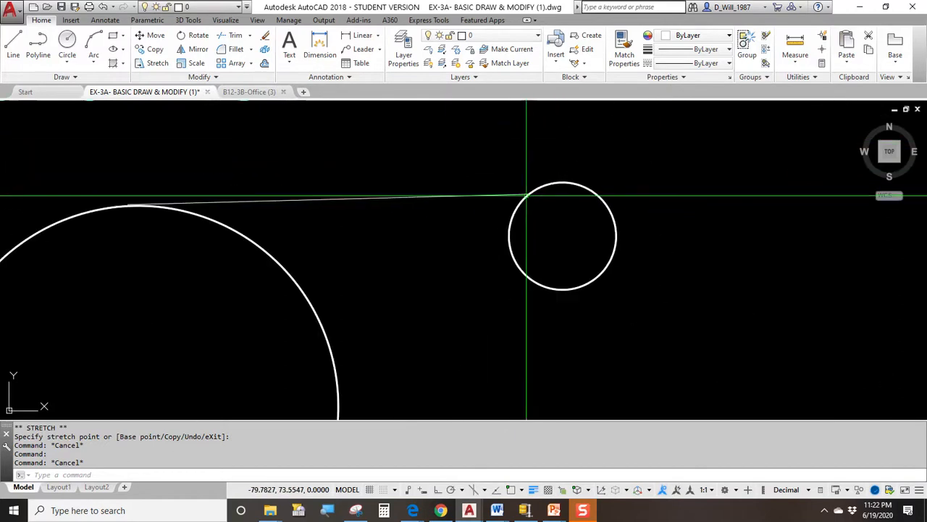
pyautogui.click(381, 197)
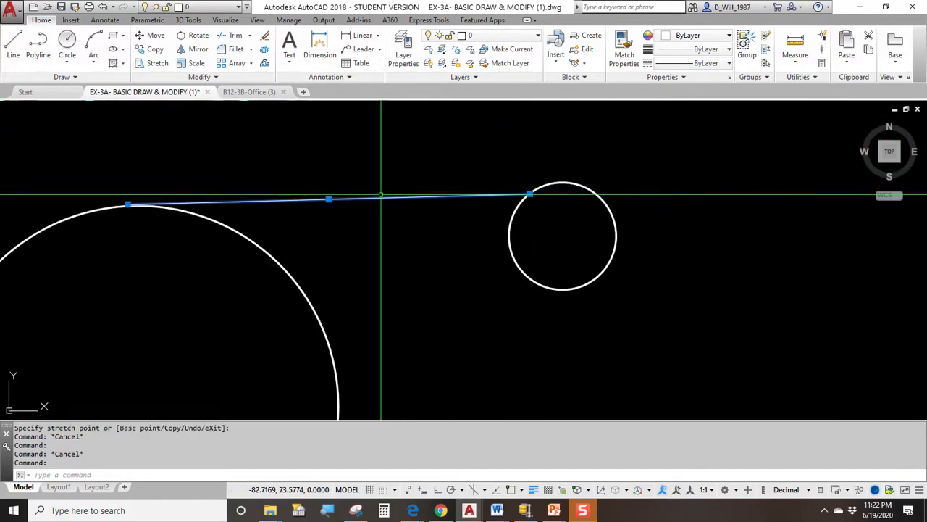
pyautogui.press('Delete')
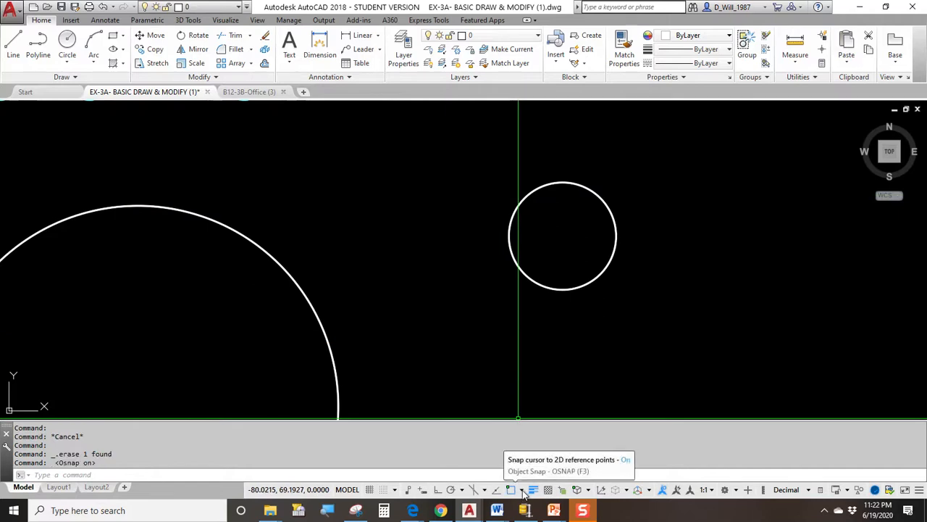
# Step: With object snap on and Tangent active, draw a line tangent to the upper sides of the large circle and the adjacent small circle
pyautogui.click(524, 490)
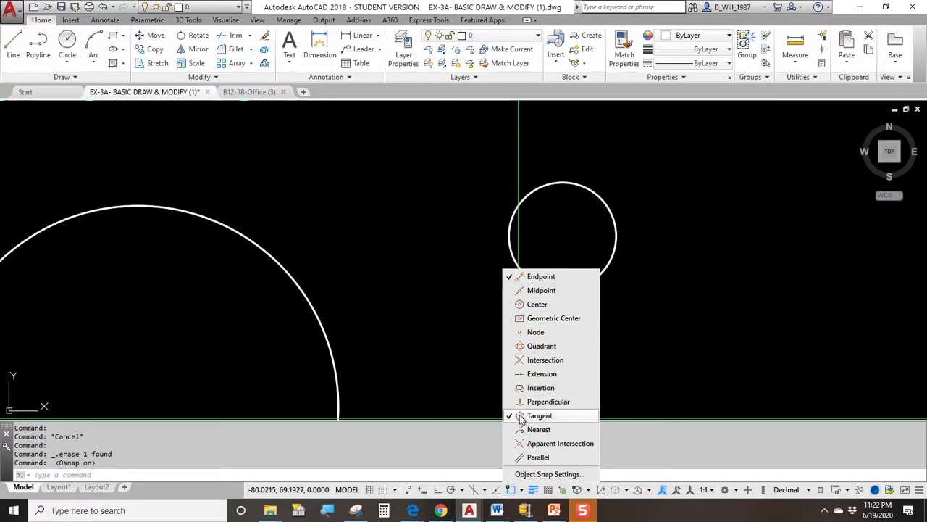
pyautogui.click(492, 410)
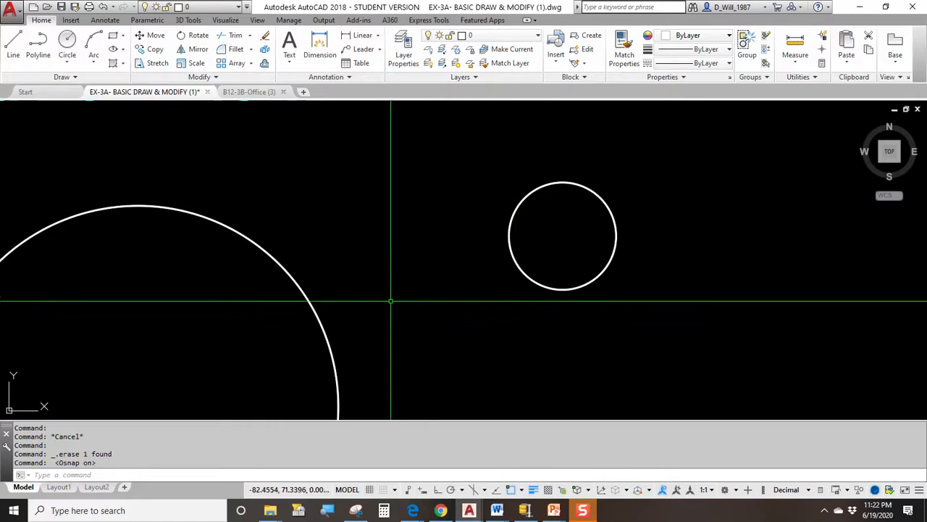
pyautogui.moveTo(368, 243); pyautogui.dragTo(580, 186, button='middle')
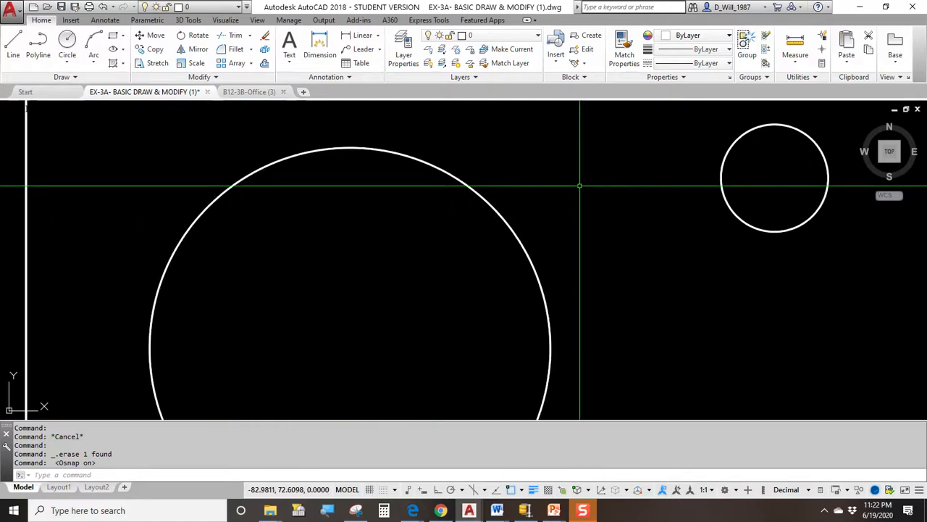
pyautogui.write('l')
pyautogui.press('Return')
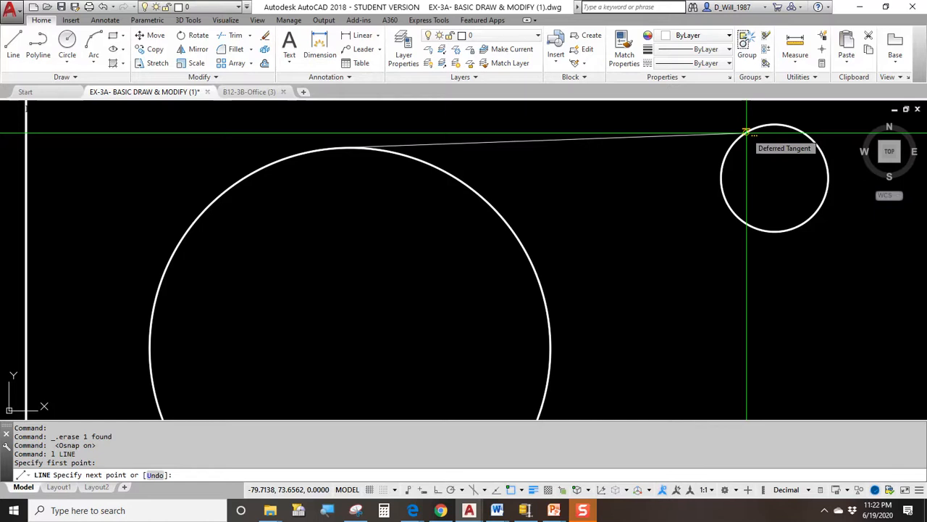
pyautogui.press('Escape')
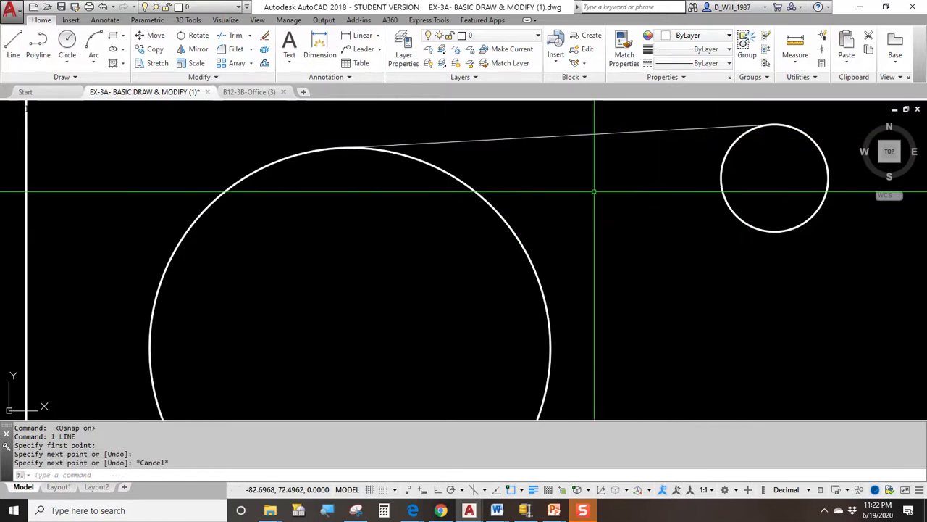
pyautogui.moveTo(617, 189); pyautogui.dragTo(538, 212, button='middle')
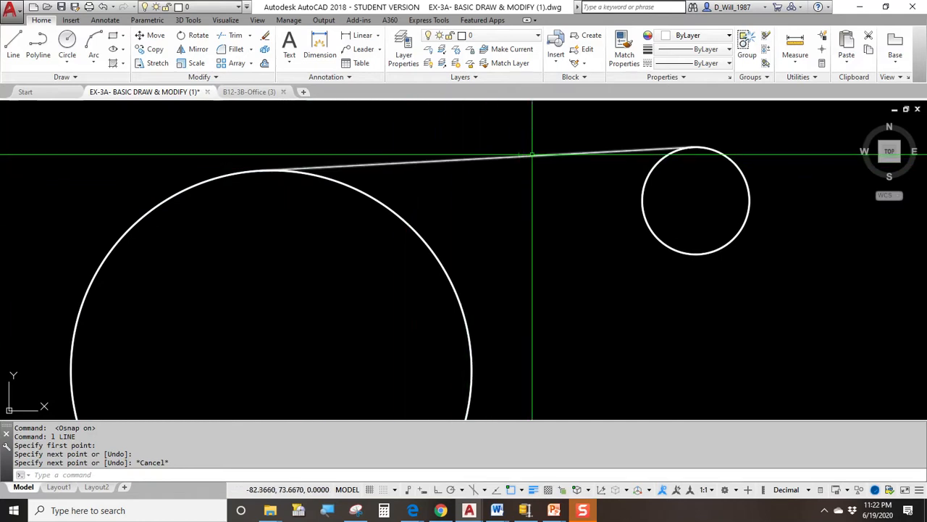
# Step: Examine closely how the tangent line meets the upper edge of the small circle
pyautogui.scroll(4, 697, 149)
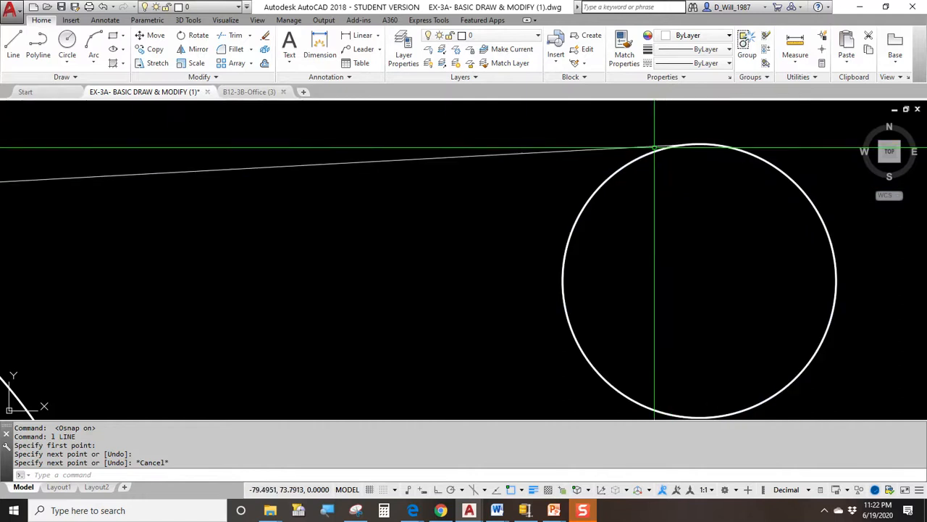
pyautogui.scroll(4, 717, 137)
pyautogui.moveTo(790, 120)
pyautogui.mouseDown(button='middle')
pyautogui.moveTo(595, 242)
pyautogui.moveTo(559, 248)
pyautogui.mouseUp(button='middle')
pyautogui.scroll(2, 445, 172)
pyautogui.scroll(6, 588, 198)
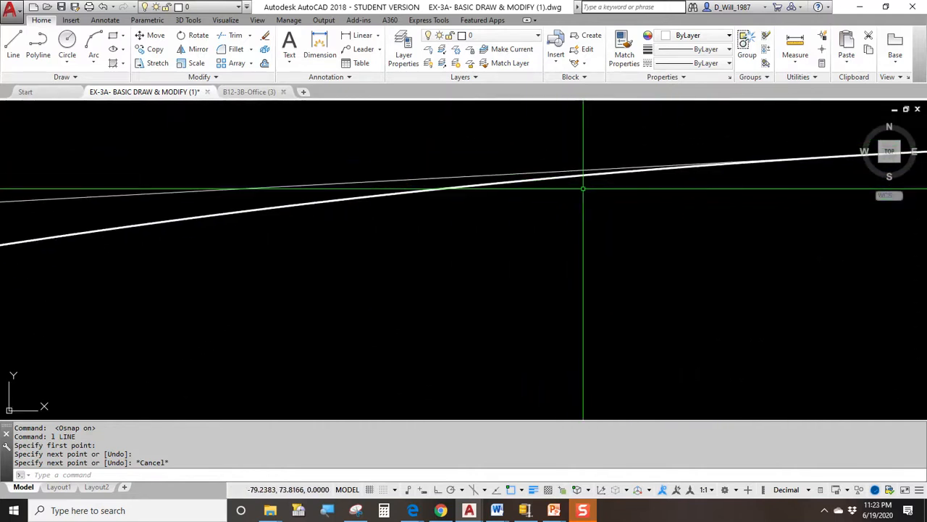
pyautogui.click(587, 169)
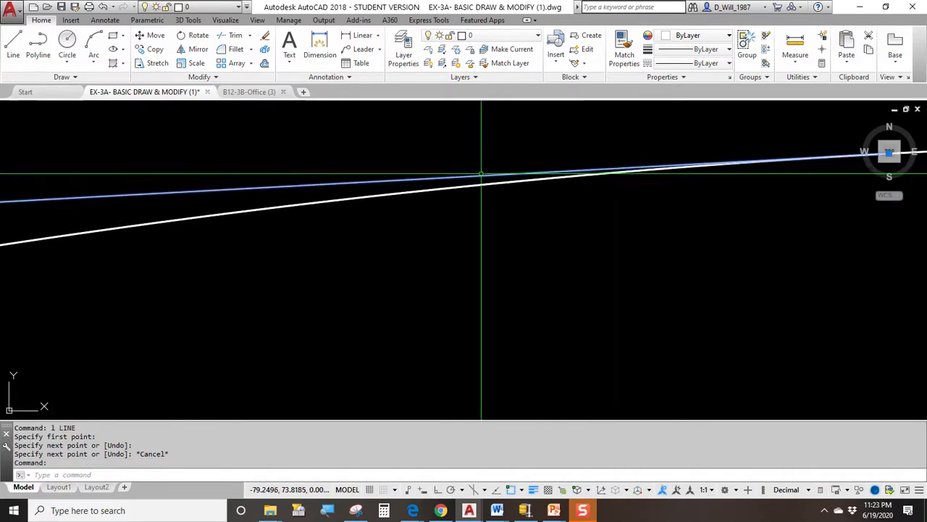
pyautogui.scroll(-3, 436, 195)
pyautogui.scroll(4, 615, 180)
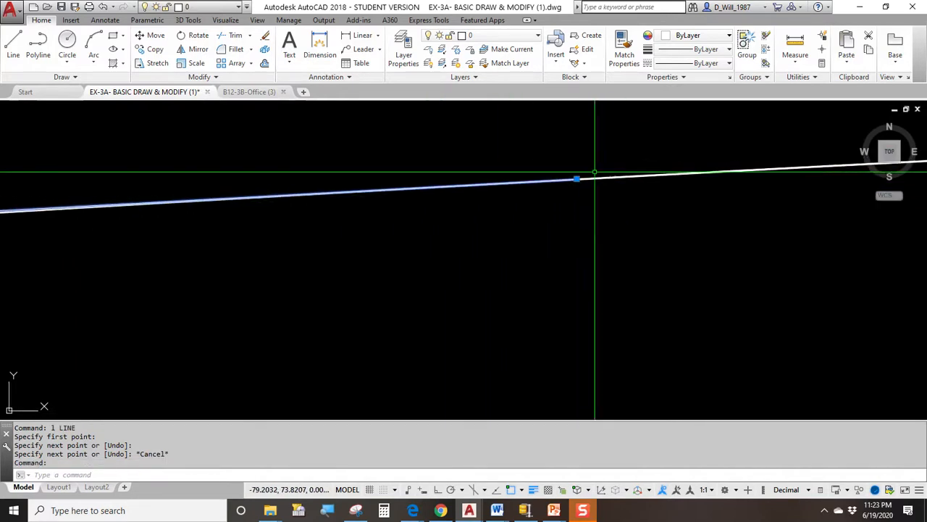
pyautogui.scroll(-1, 577, 177)
pyautogui.press('Escape')
pyautogui.scroll(-6, 619, 193)
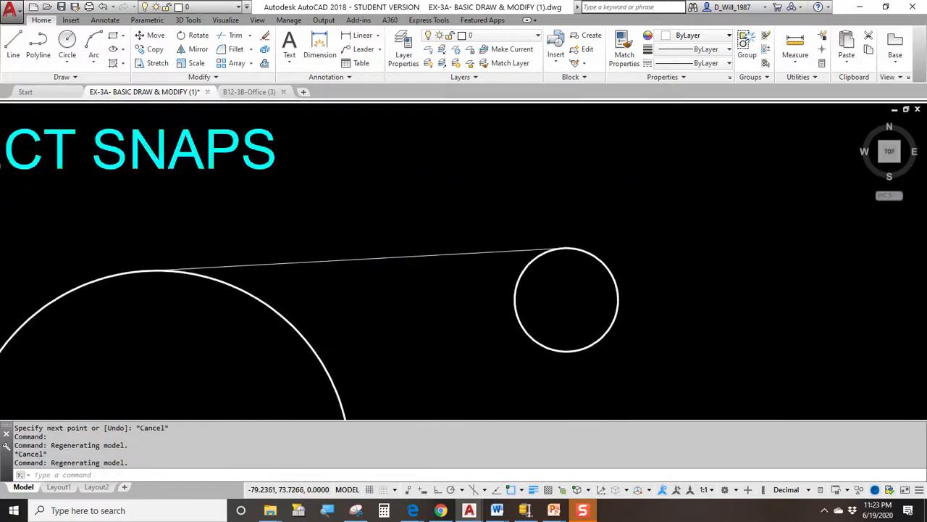
# Step: With running object snap off, draw a line tangent to the lower sides of the large and small circles, using the "tan" override at both ends
pyautogui.scroll(1, 564, 319)
pyautogui.moveTo(563, 319); pyautogui.dragTo(520, 232, button='middle')
pyautogui.scroll(-1, 519, 233)
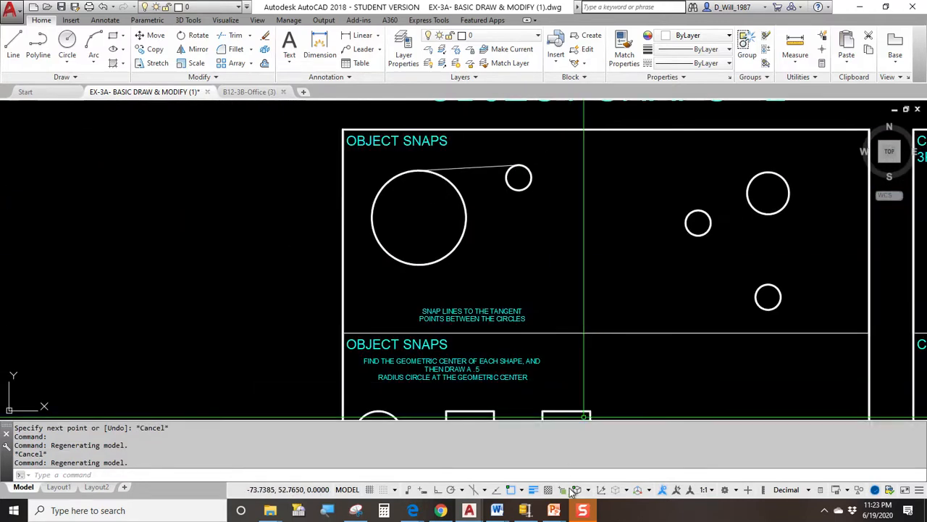
pyautogui.click(521, 491)
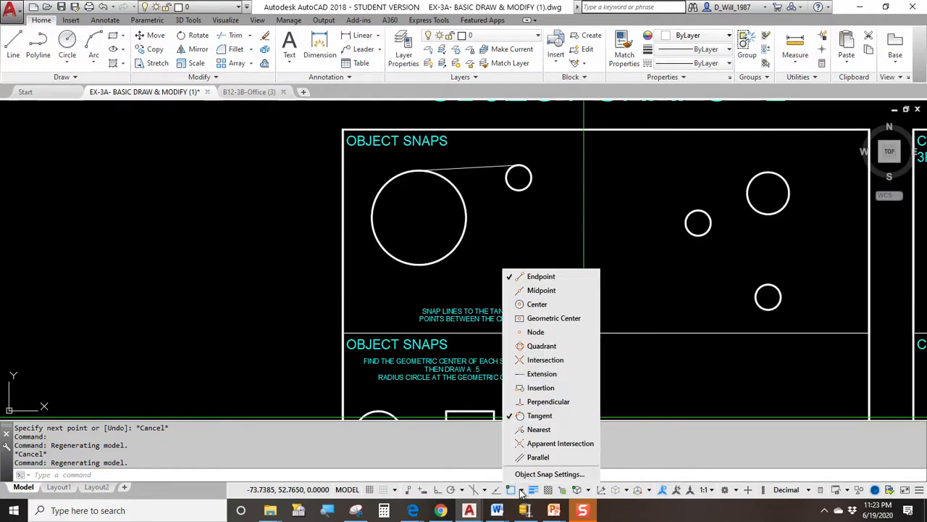
pyautogui.click(539, 416)
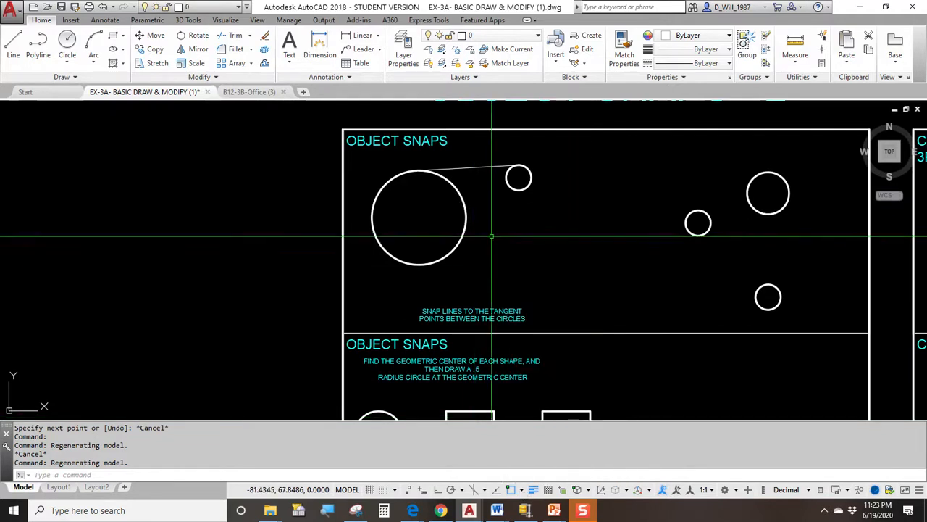
pyautogui.moveTo(489, 234); pyautogui.dragTo(467, 238, button='middle')
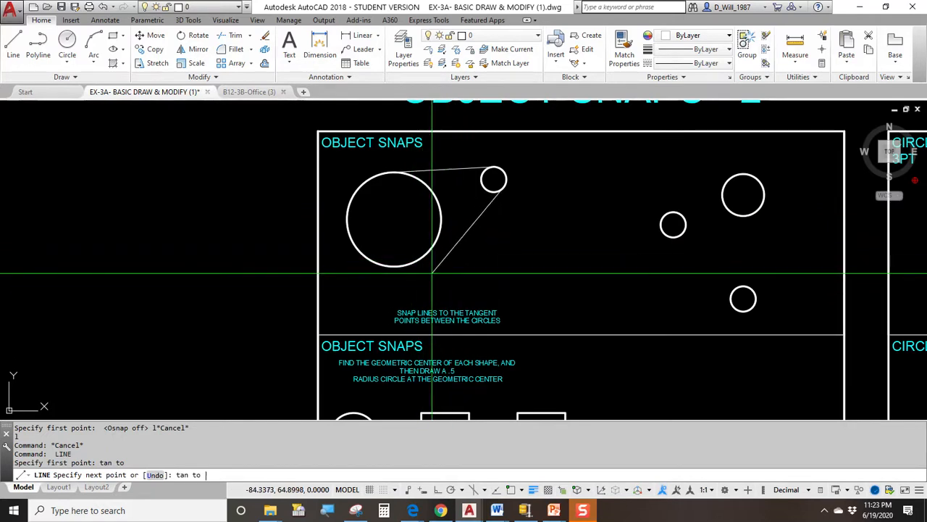
pyautogui.press('Return')
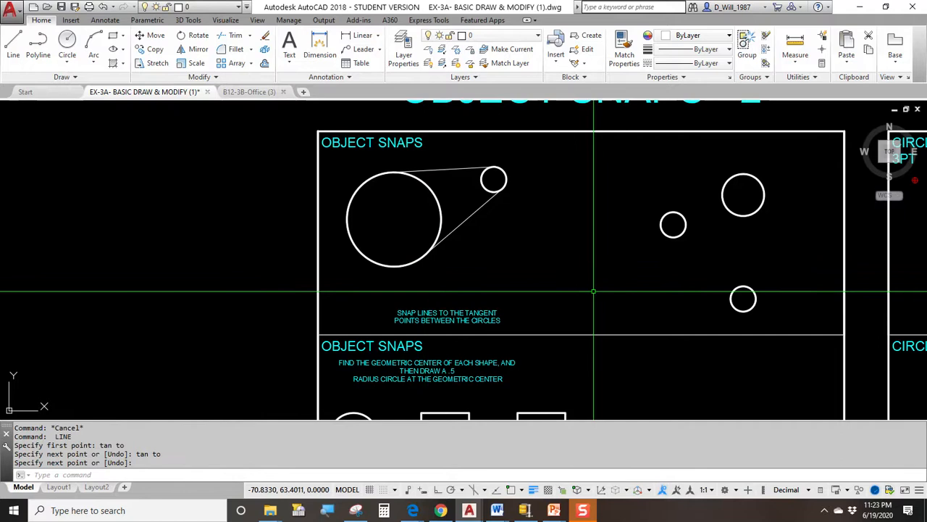
# Step: In the three-circle group, draw a line tangent to the upper-left sides of the largest and middle-left circles, using one-time Tangent snaps
pyautogui.moveTo(602, 232); pyautogui.dragTo(425, 224, button='middle')
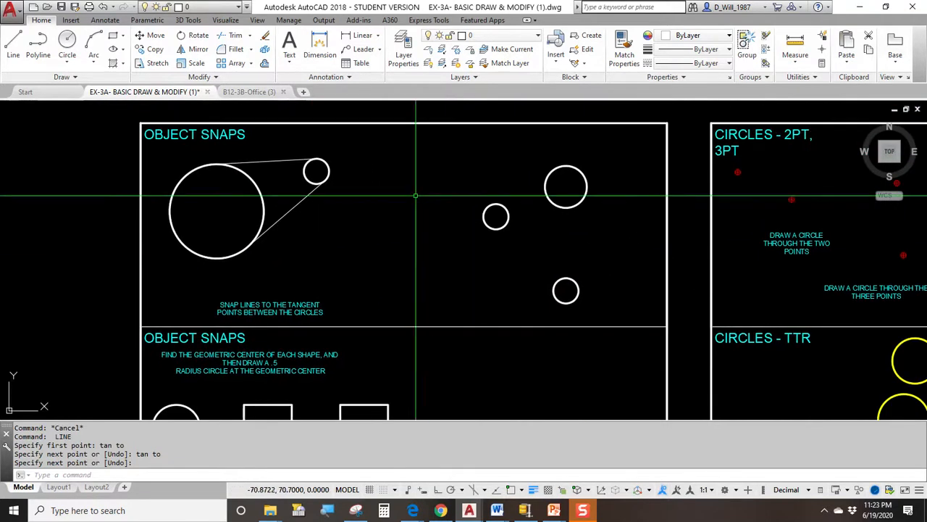
pyautogui.click(13, 45)
pyautogui.scroll(4, 532, 177)
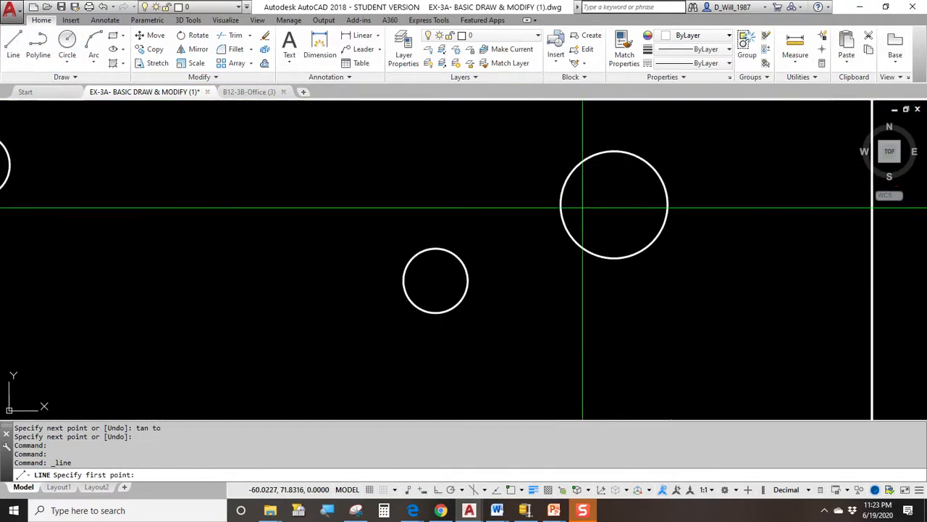
pyautogui.moveTo(528, 232); pyautogui.dragTo(491, 195, button='middle')
pyautogui.scroll(-2, 492, 190)
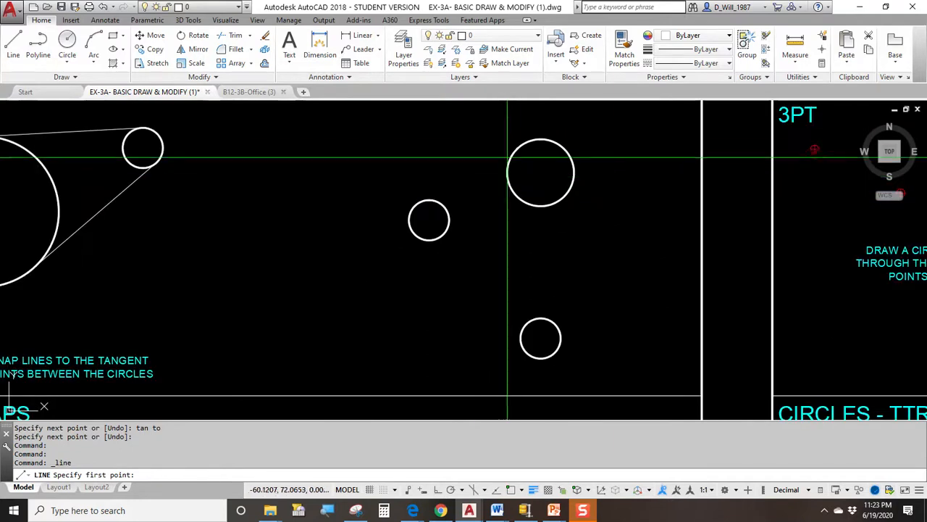
pyautogui.keyDown('shift'); pyautogui.rightClick(502, 142); pyautogui.keyUp('shift')
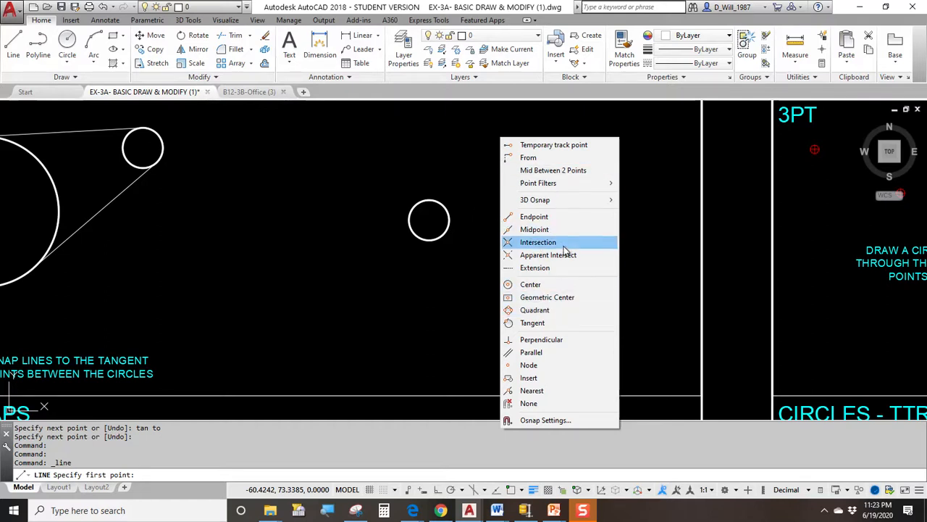
pyautogui.click(539, 324)
pyautogui.click(540, 322)
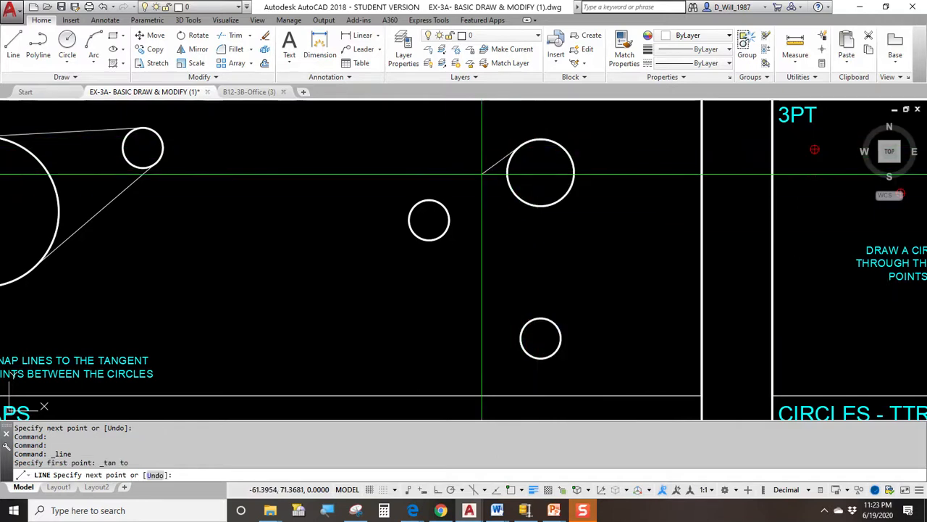
pyautogui.press('F8')
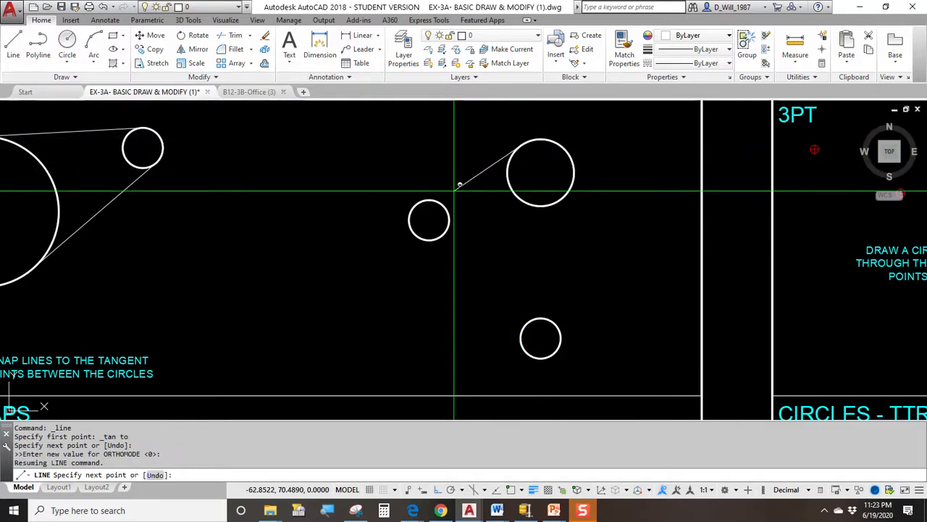
pyautogui.keyDown('shift'); pyautogui.rightClick(454, 192); pyautogui.keyUp('shift')
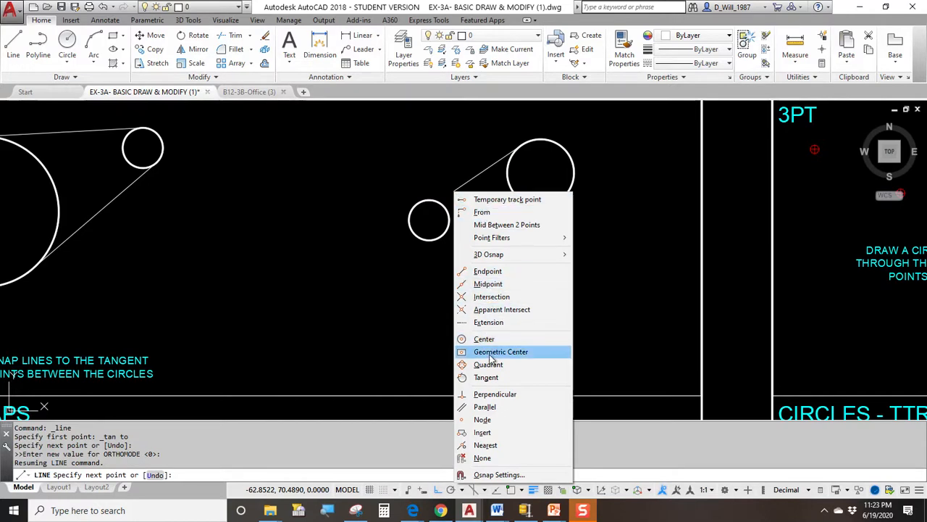
pyautogui.click(486, 377)
pyautogui.click(427, 201)
pyautogui.press('Return')
# Step: Draw a second line tangent to the lower sides of the same two circles, using Tangent overrides at both ends
pyautogui.press('Return')
pyautogui.keyDown('shift'); pyautogui.rightClick(458, 255); pyautogui.keyUp('shift')
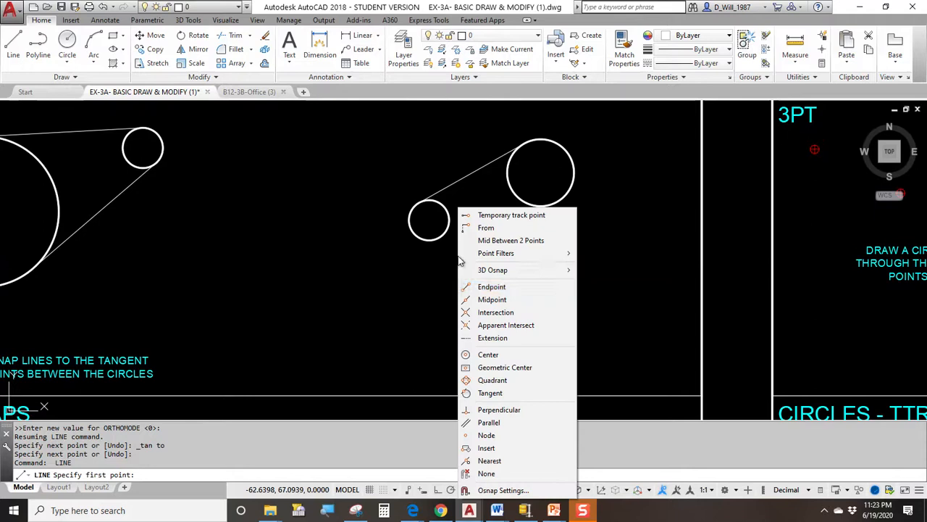
pyautogui.click(507, 395)
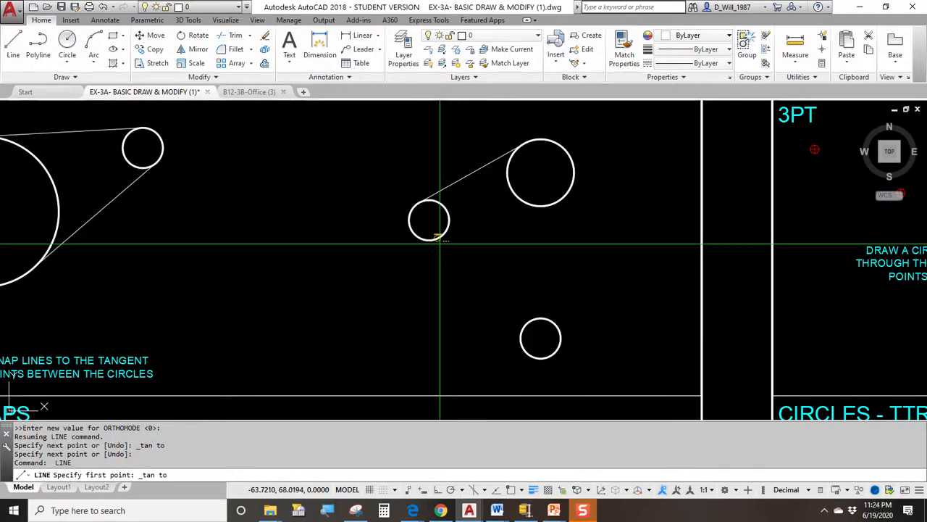
pyautogui.click(434, 236)
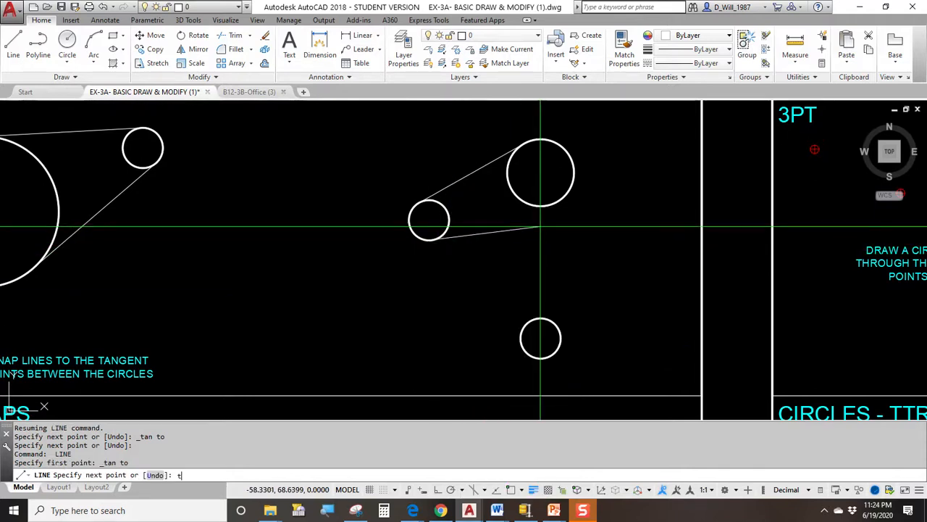
pyautogui.click(543, 210)
pyautogui.press('Return')
pyautogui.press('Return')
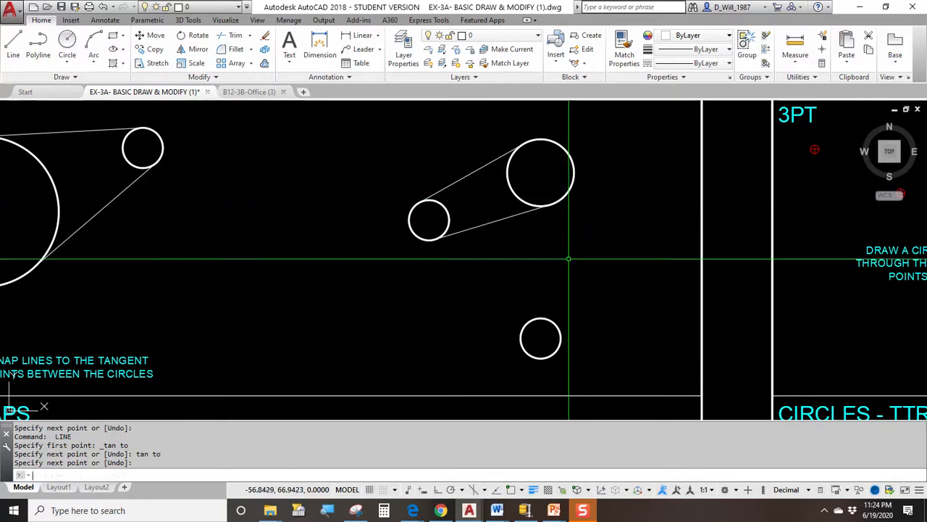
pyautogui.press('Escape')
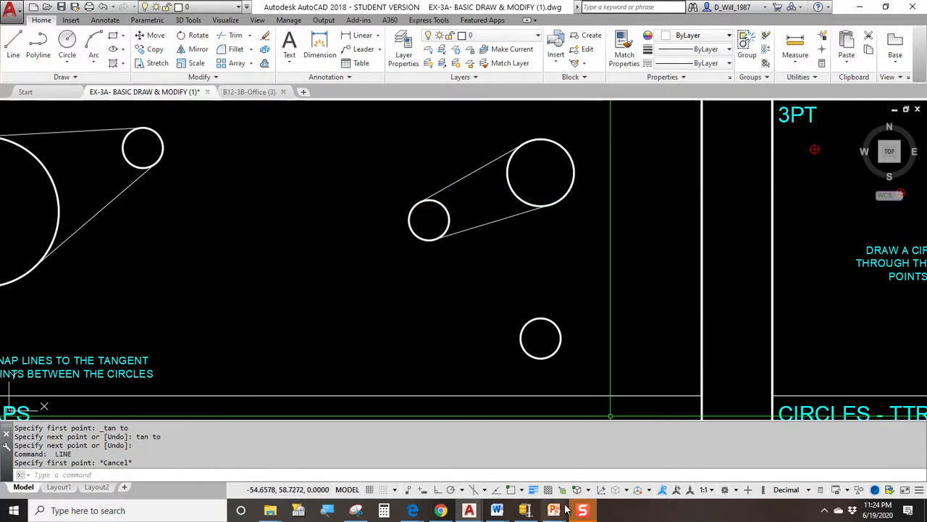
# Step: Turn running object snap back on and check that Tangent is among the active snaps
pyautogui.click(511, 490)
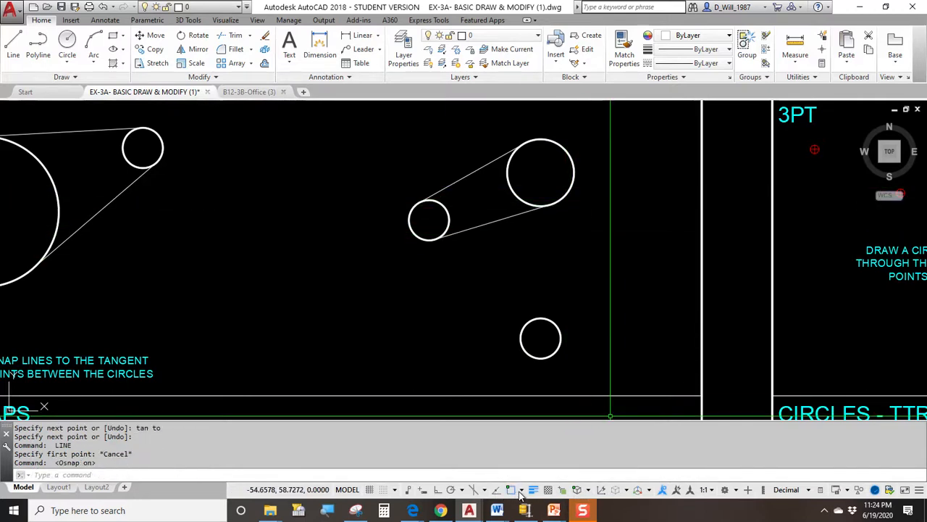
pyautogui.click(522, 491)
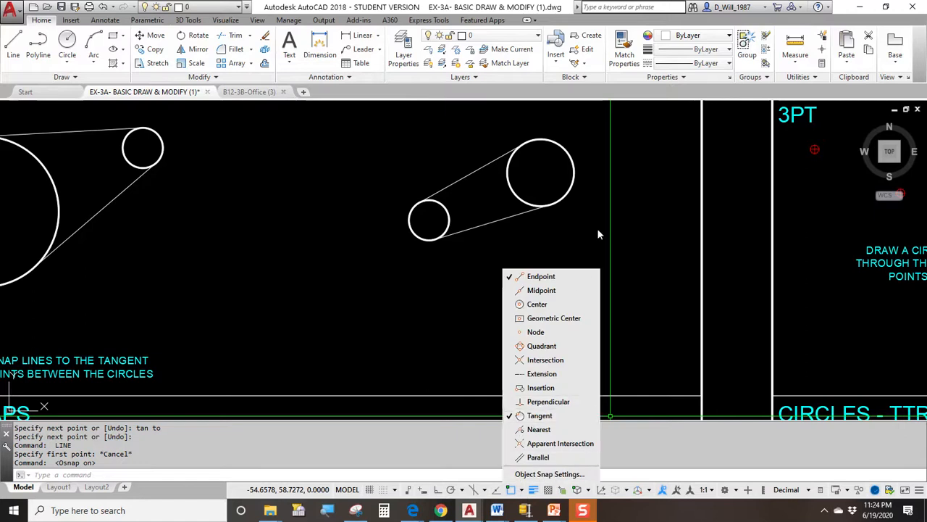
pyautogui.press('Escape')
# Step: Draw a line tangent to the right-hand sides of the group's largest circle and the circle below it
pyautogui.write('L')
pyautogui.press('Return')
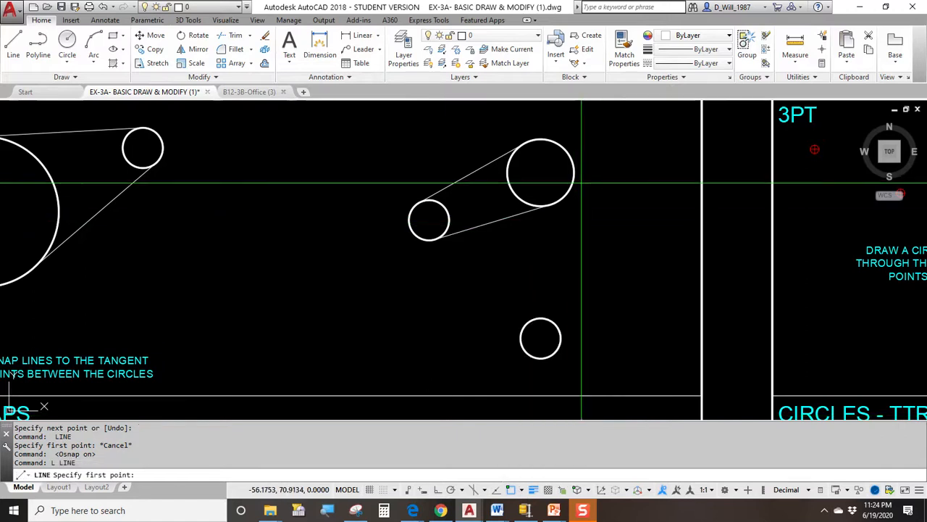
pyautogui.click(575, 179)
pyautogui.click(560, 335)
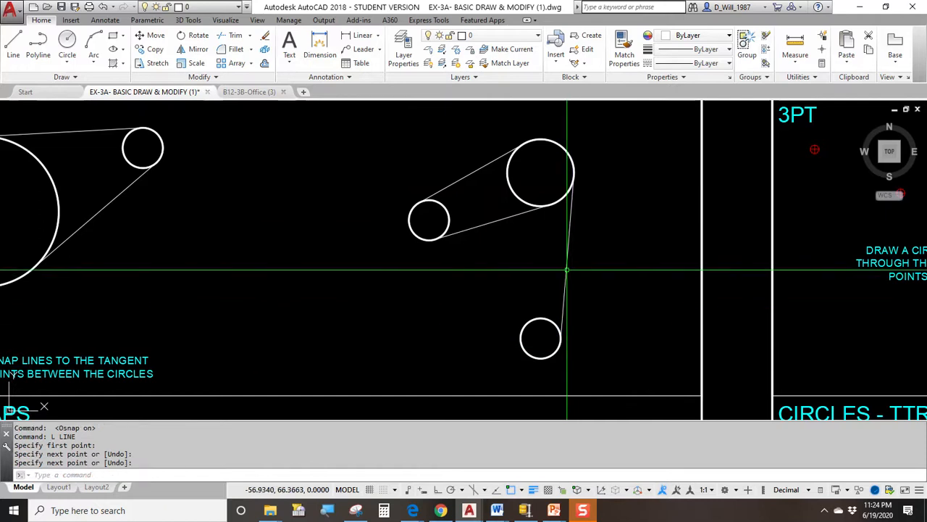
# Step: Abandon the next line started on the largest circle and erase the line joining the two circles' right-hand sides
pyautogui.press('Return')
pyautogui.click(510, 187)
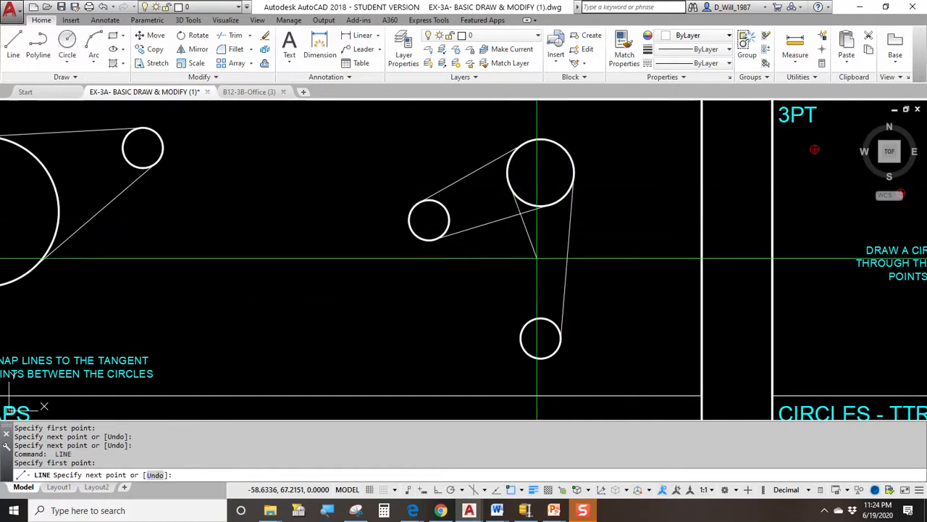
pyautogui.press('Escape')
pyautogui.click(600, 265)
pyautogui.click(555, 254)
pyautogui.press('Delete')
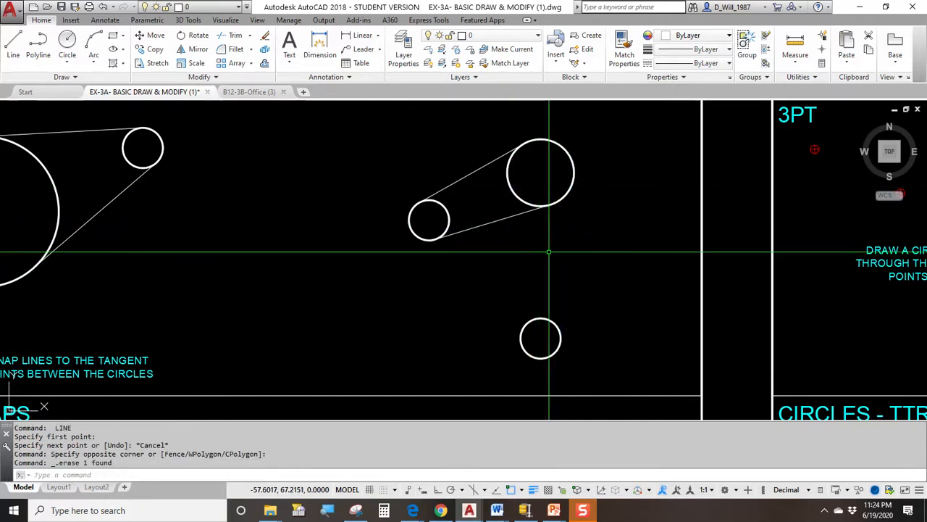
# Step: Draw a crossing tangent line from the left side of the largest circle to the right side of the circle below, and check its ends
pyautogui.write('l')
pyautogui.press('Return')
pyautogui.click(514, 193)
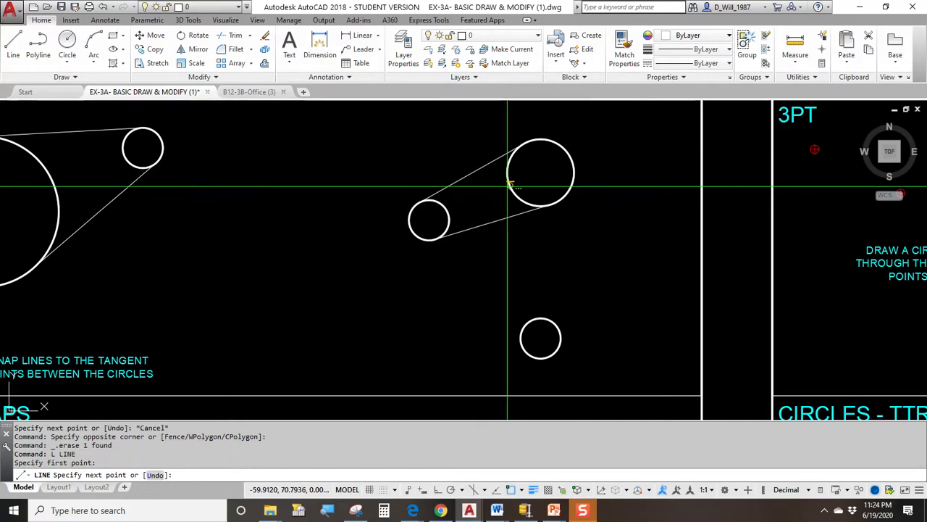
pyautogui.click(552, 325)
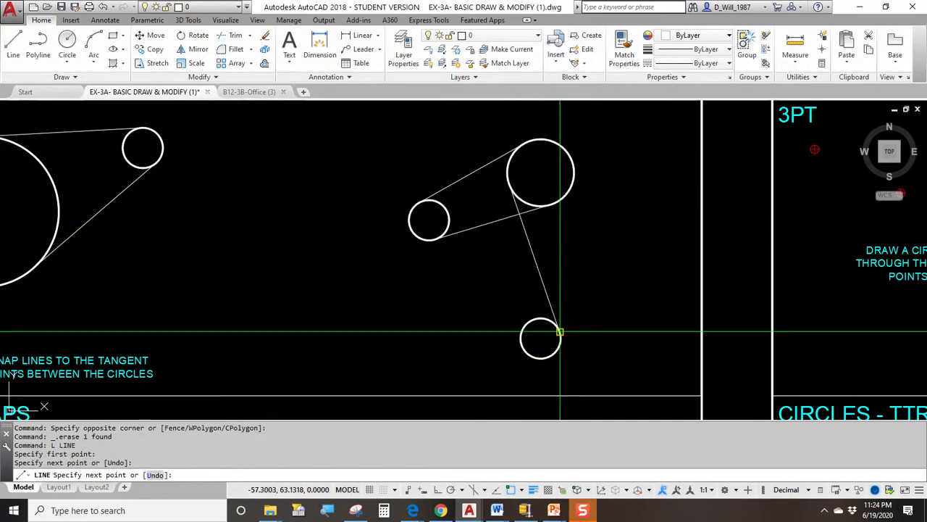
pyautogui.press('Return')
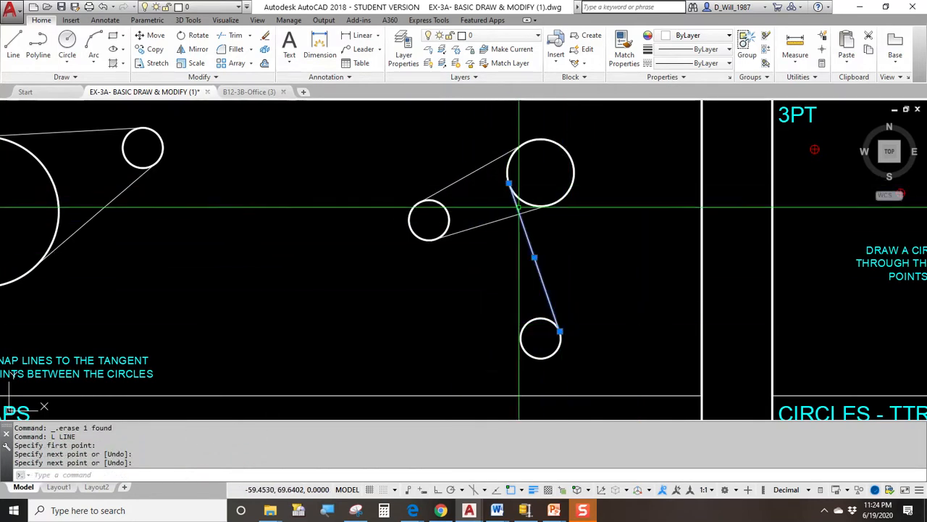
pyautogui.click(533, 250)
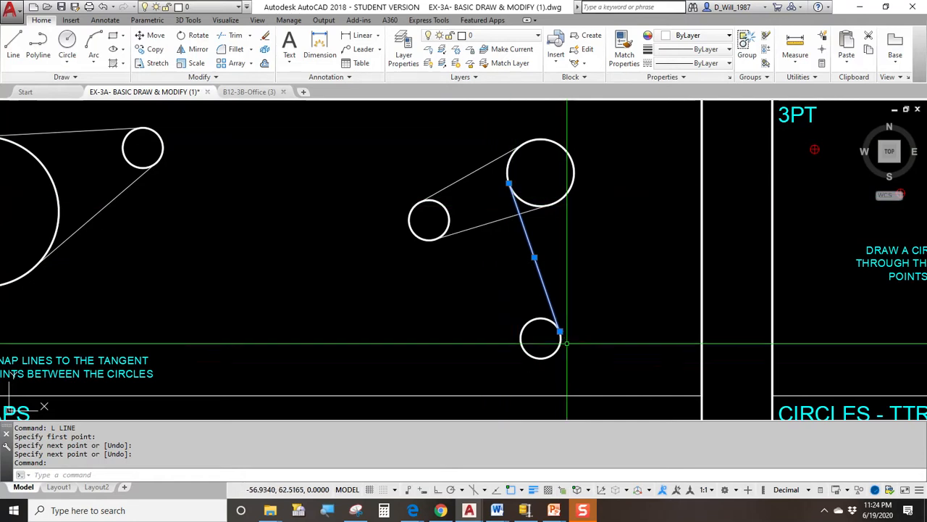
pyautogui.press('Escape')
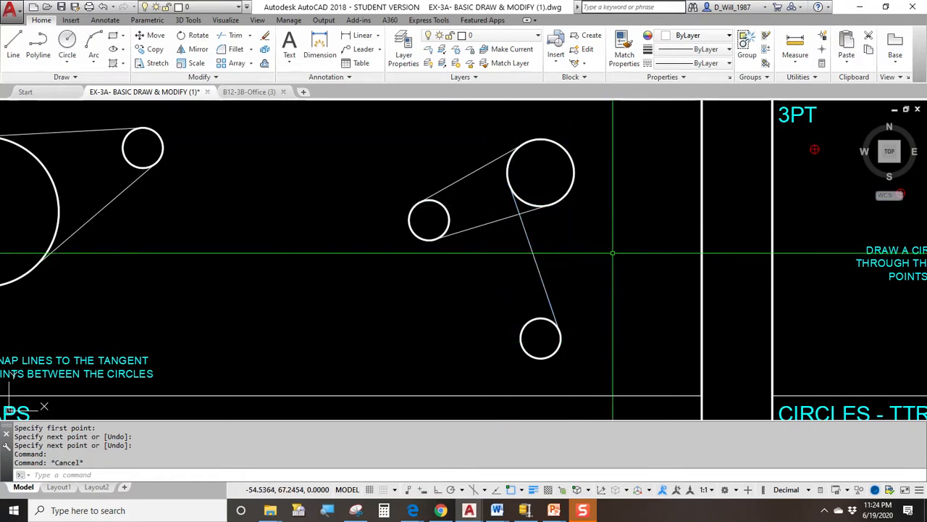
# Step: Draw the opposite crossing tangent line from the right side of the largest circle to the left side of the circle below
pyautogui.write('l')
pyautogui.press('Return')
pyautogui.click(575, 174)
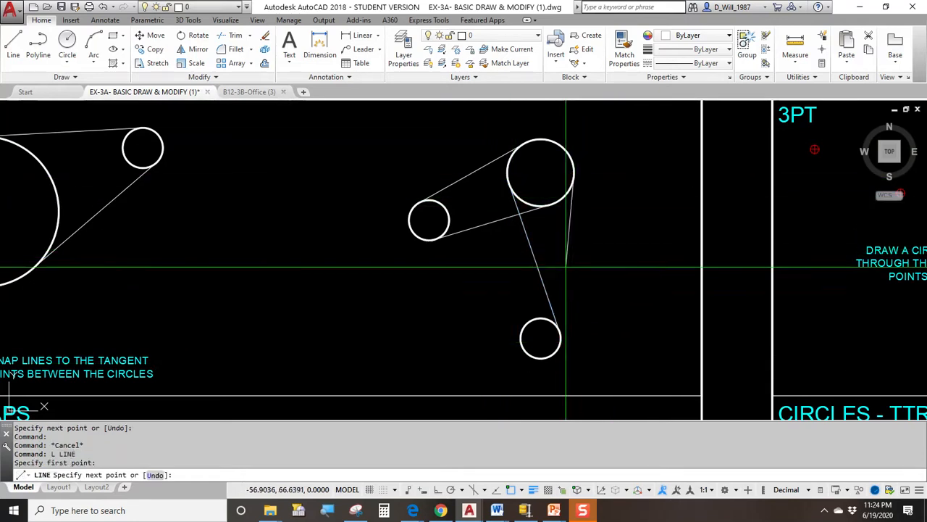
pyautogui.click(521, 332)
pyautogui.press('Return')
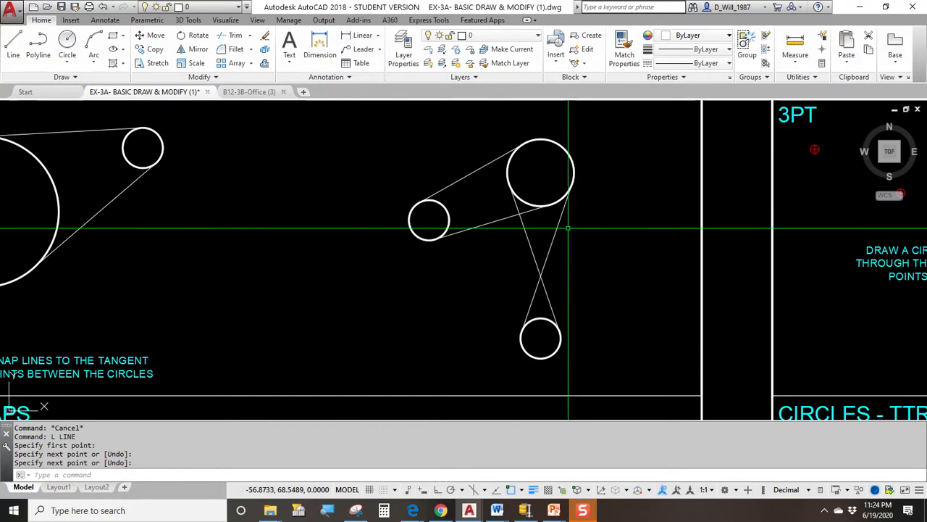
# Step: Review the instructions of the geometric-center exercise and examine the first circle's grips
pyautogui.moveTo(449, 205); pyautogui.dragTo(559, 198, button='middle')
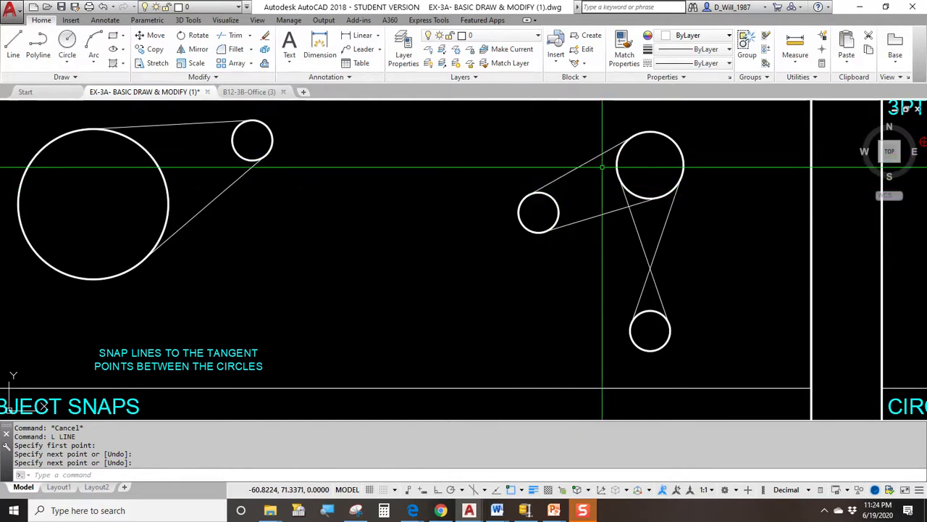
pyautogui.scroll(-4, 612, 165)
pyautogui.moveTo(599, 245); pyautogui.dragTo(547, 124, button='middle')
pyautogui.moveTo(527, 238); pyautogui.dragTo(517, 225, button='middle')
pyautogui.scroll(1, 461, 193)
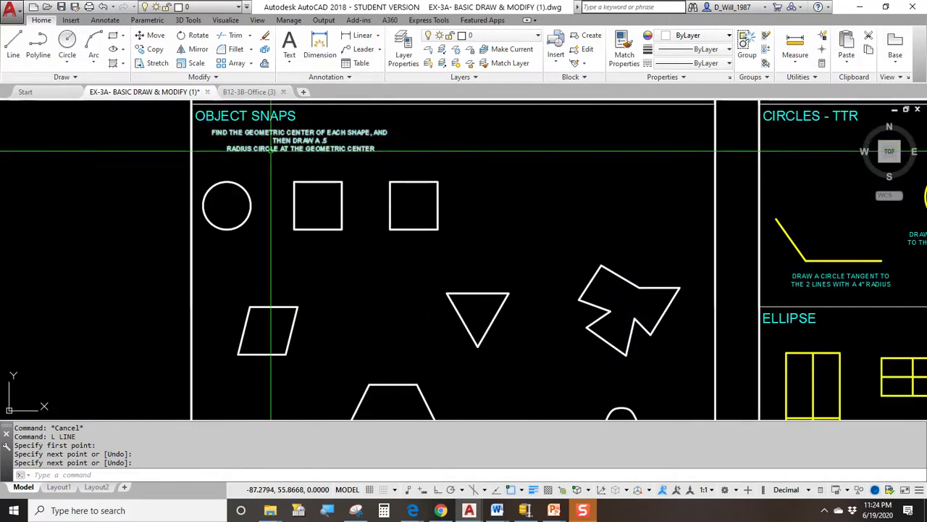
pyautogui.scroll(2, 283, 117)
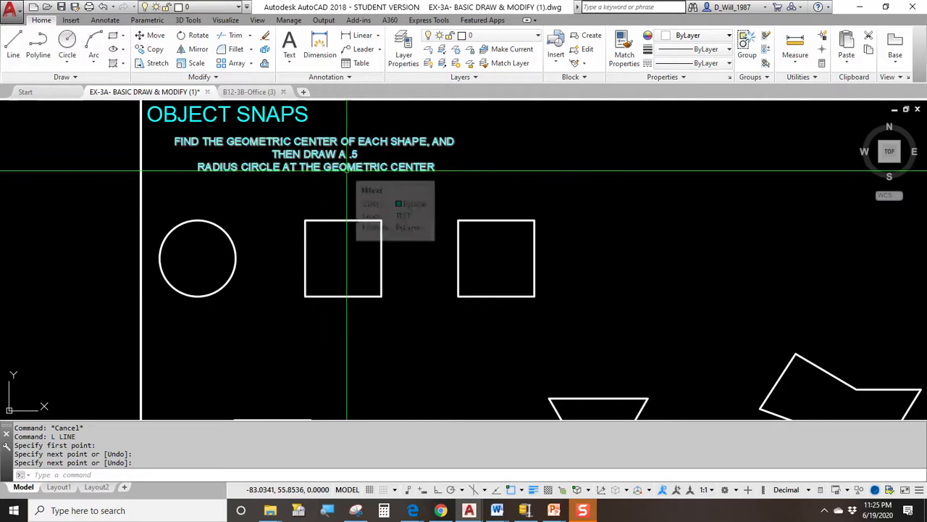
pyautogui.scroll(4, 193, 244)
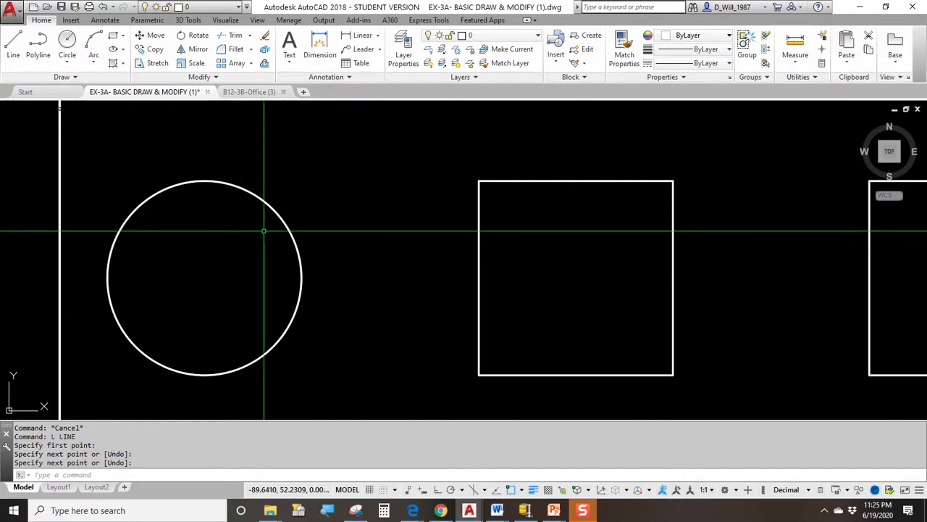
pyautogui.click(262, 193)
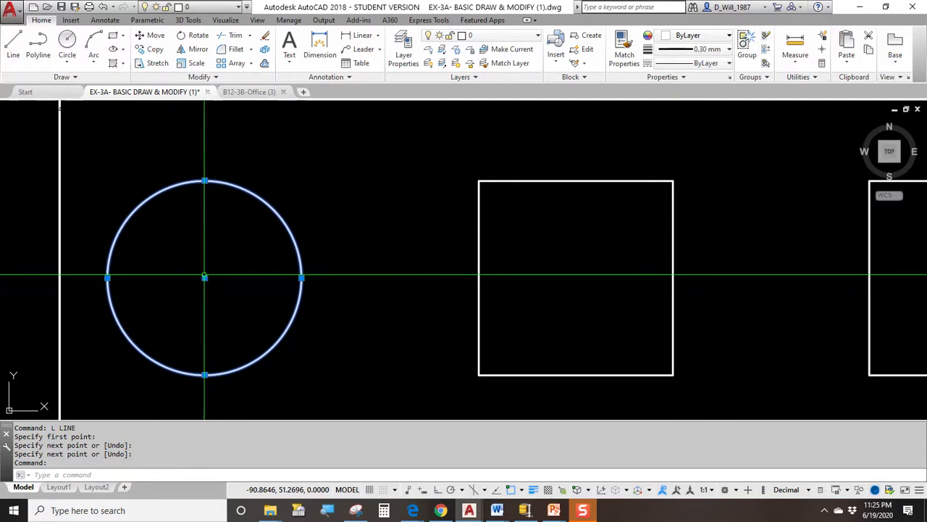
pyautogui.press('Escape')
# Step: Draw a small circle at the center of the exercise's first circle using a one-time Center snap
pyautogui.click(80, 48)
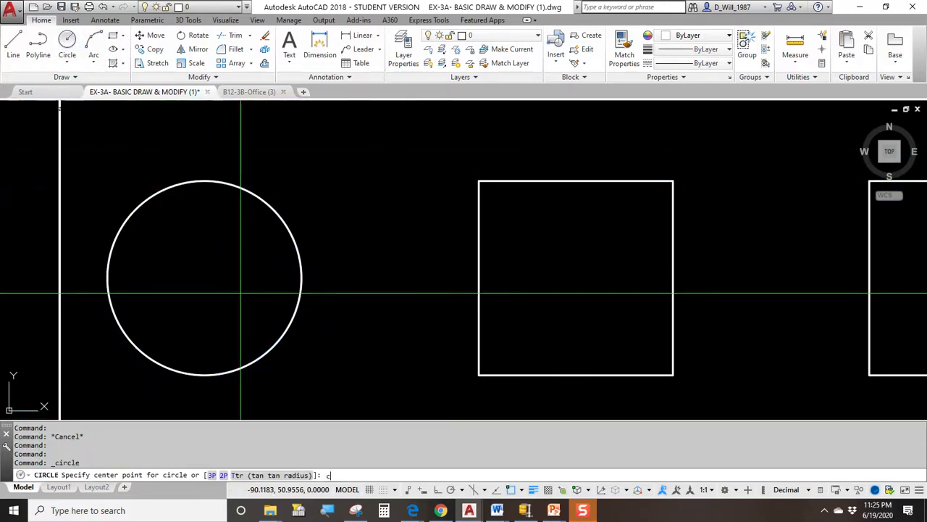
pyautogui.click(204, 276)
pyautogui.click(208, 264)
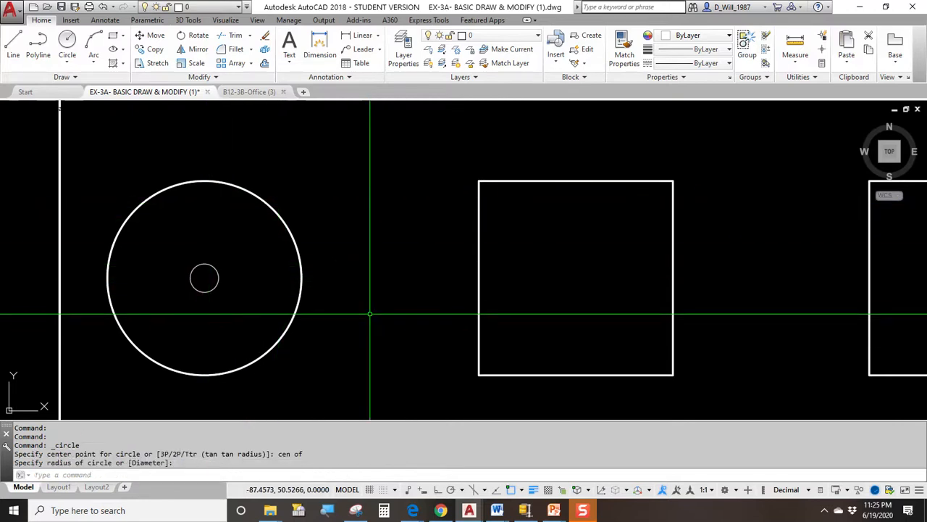
pyautogui.click(259, 193)
pyautogui.press('Escape')
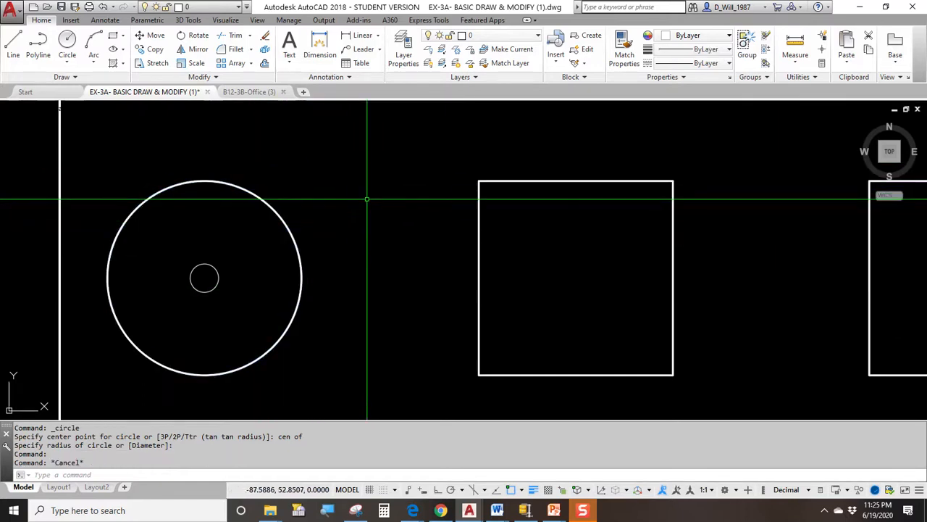
# Step: Check which running object snaps are enabled before working on the square beside the circle
pyautogui.scroll(-2, 394, 202)
pyautogui.moveTo(534, 247); pyautogui.dragTo(364, 249, button='middle')
pyautogui.moveTo(367, 216); pyautogui.dragTo(310, 230, button='middle')
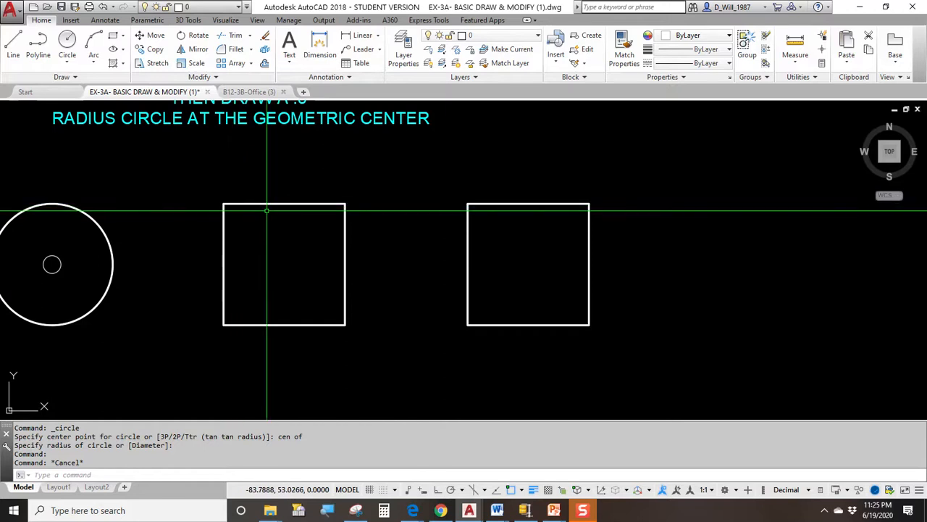
pyautogui.scroll(2, 266, 210)
pyautogui.moveTo(267, 223); pyautogui.dragTo(312, 202, button='middle')
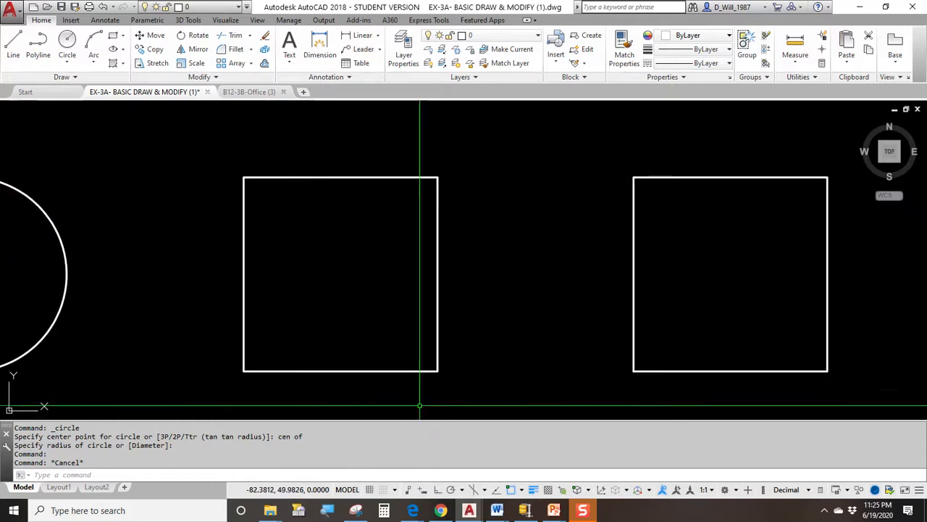
pyautogui.click(522, 491)
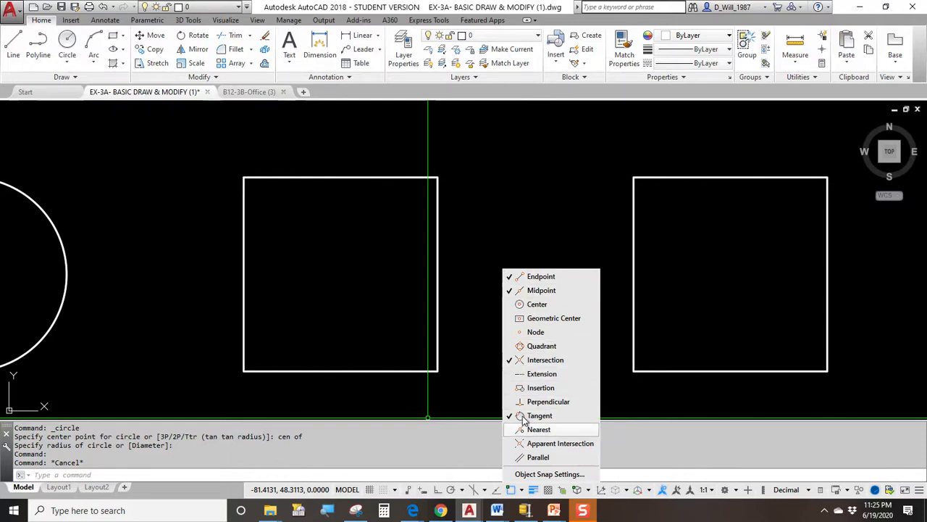
pyautogui.click(455, 289)
# Step: Draw a vertical and a horizontal line joining the midpoints of opposite sides of the square beside the circle
pyautogui.write('l')
pyautogui.press('Return')
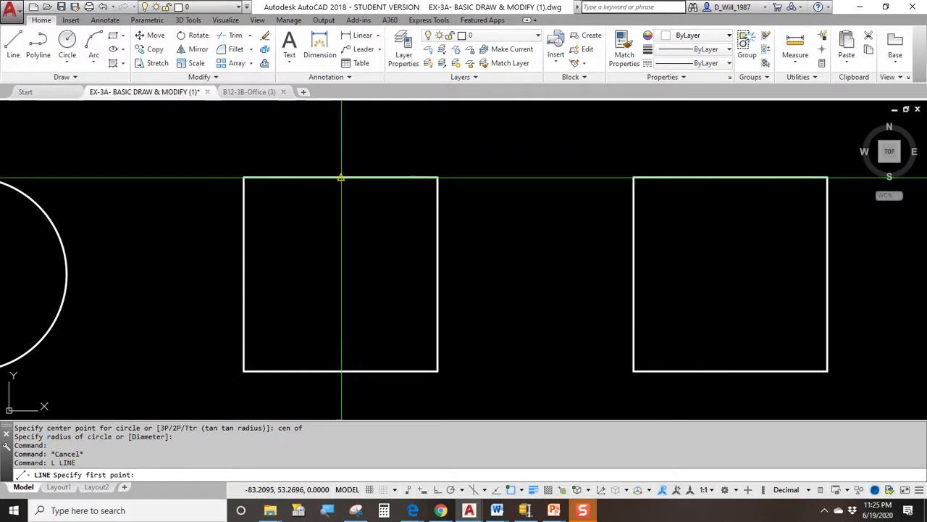
pyautogui.click(340, 178)
pyautogui.click(340, 371)
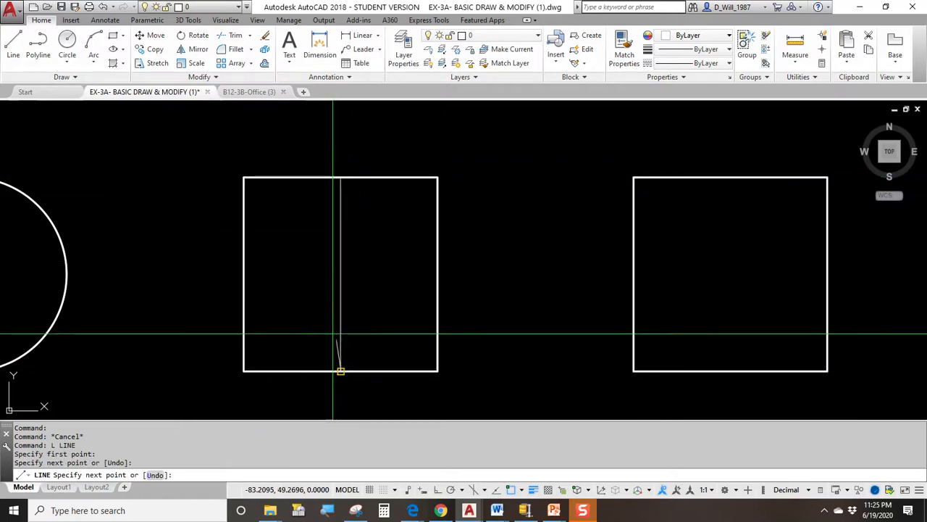
pyautogui.press('Return')
pyautogui.press('Return')
pyautogui.click(244, 273)
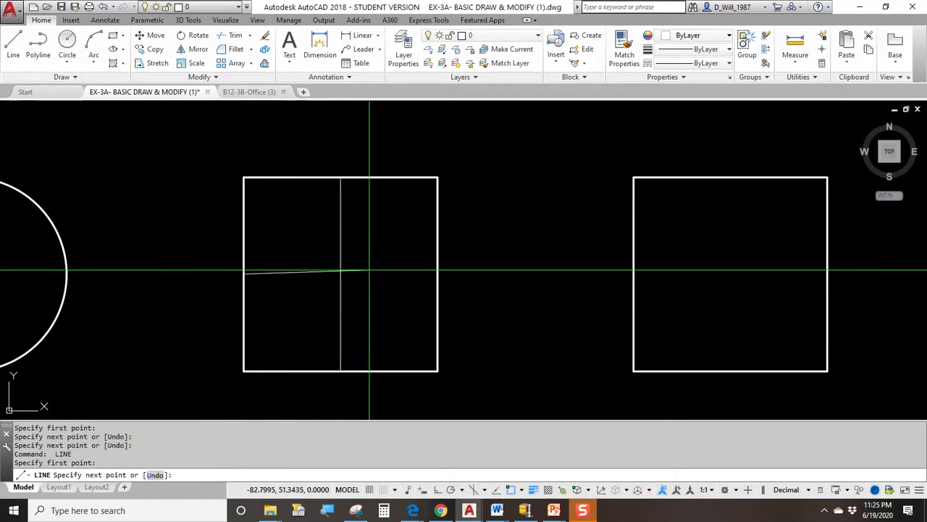
pyautogui.click(438, 273)
pyautogui.press('Return')
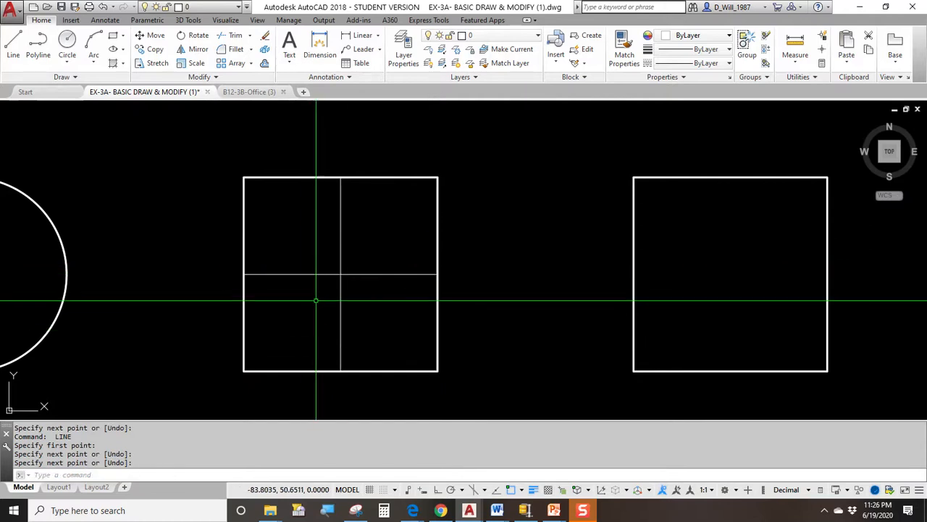
# Step: Erase the two midpoint lines inside the square beside the circle
pyautogui.click(362, 315)
pyautogui.click(323, 260)
pyautogui.press('Delete')
# Step: Draw both corner-to-corner diagonals in the square beside the circle using Endpoint snaps
pyautogui.press('Return')
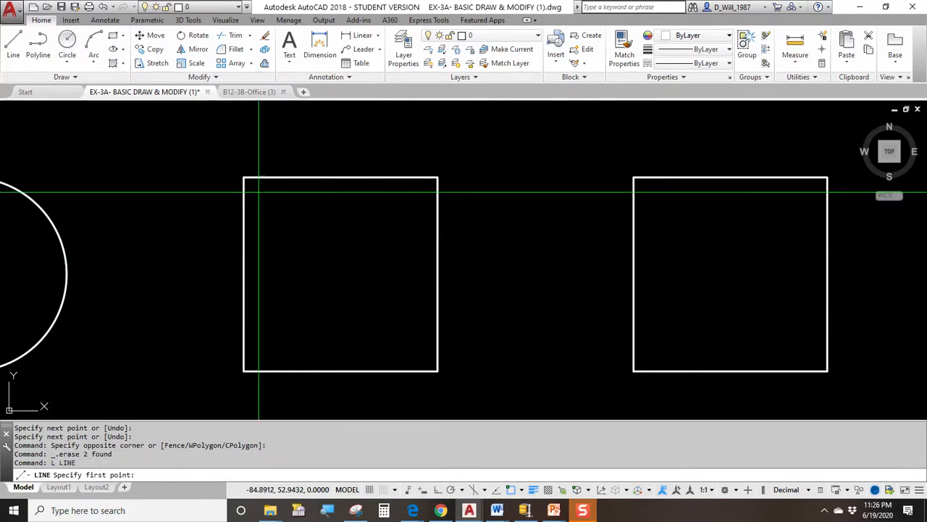
pyautogui.click(245, 177)
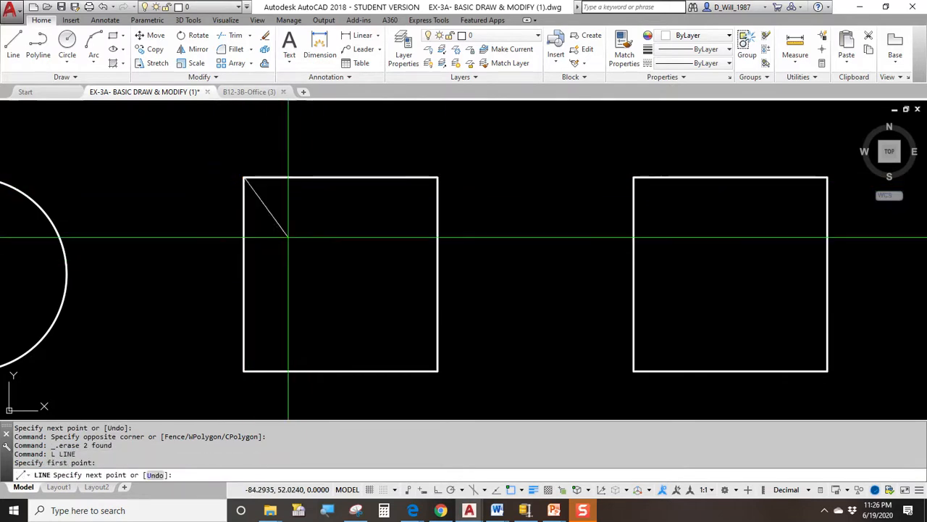
pyautogui.click(438, 371)
pyautogui.press('Return')
pyautogui.press('Return')
pyautogui.click(437, 177)
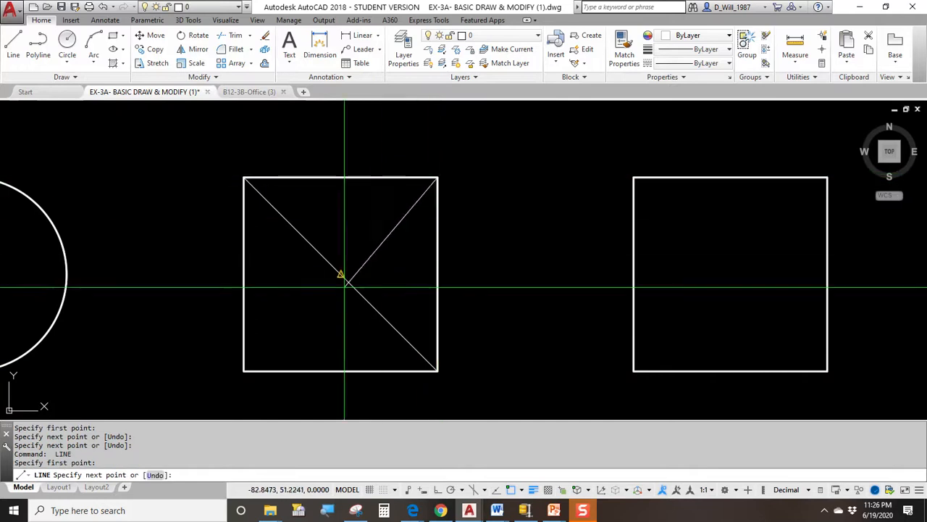
pyautogui.click(244, 370)
pyautogui.press('Escape')
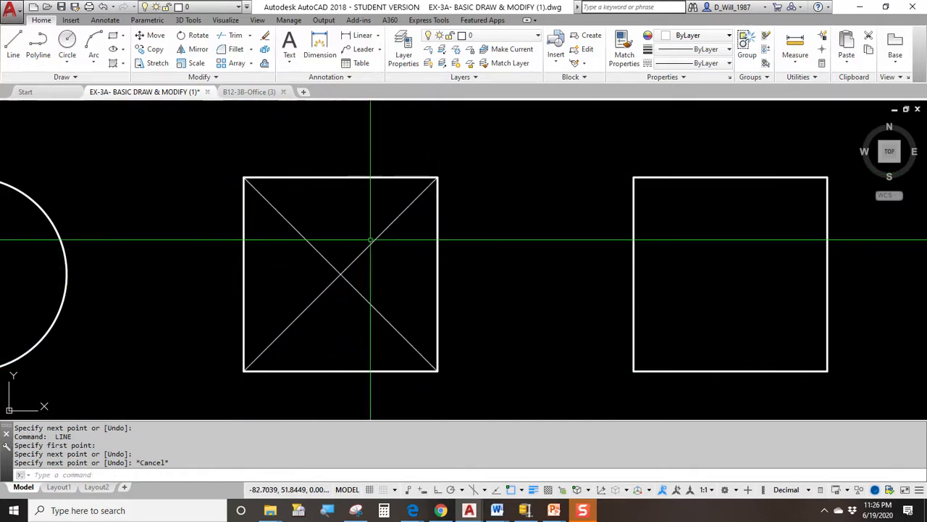
# Step: Draw a vertical and a horizontal line between the side midpoints of the second square
pyautogui.scroll(-2, 389, 242)
pyautogui.moveTo(535, 260); pyautogui.dragTo(343, 250, button='middle')
pyautogui.press('Return')
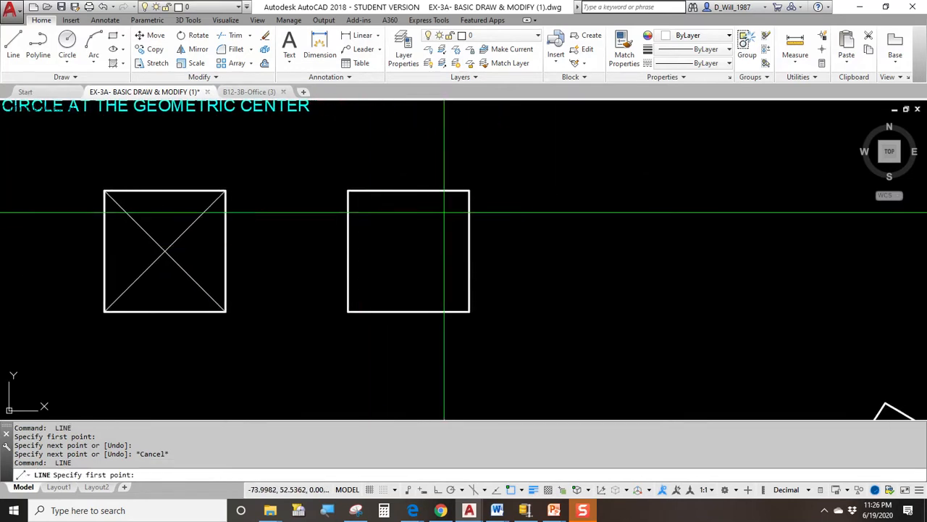
pyautogui.click(408, 311)
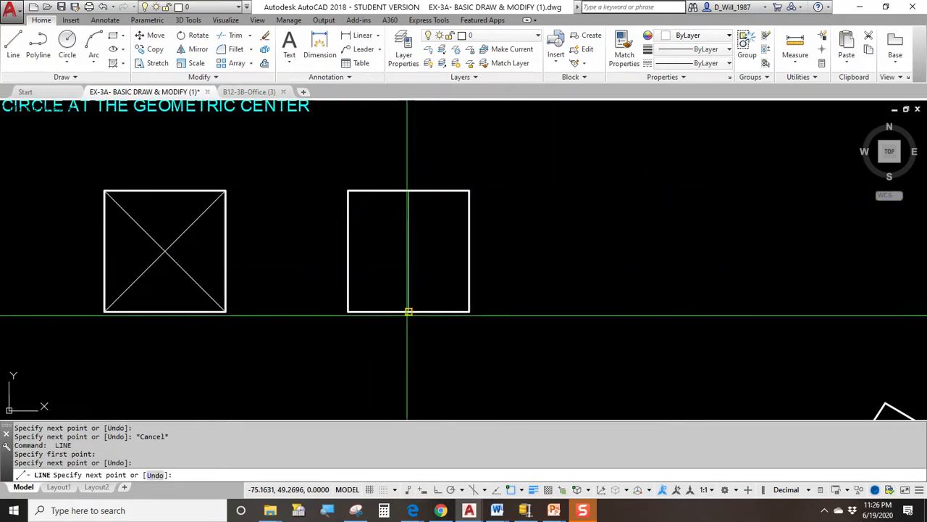
pyautogui.press('Return')
pyautogui.press('Return')
pyautogui.click(343, 250)
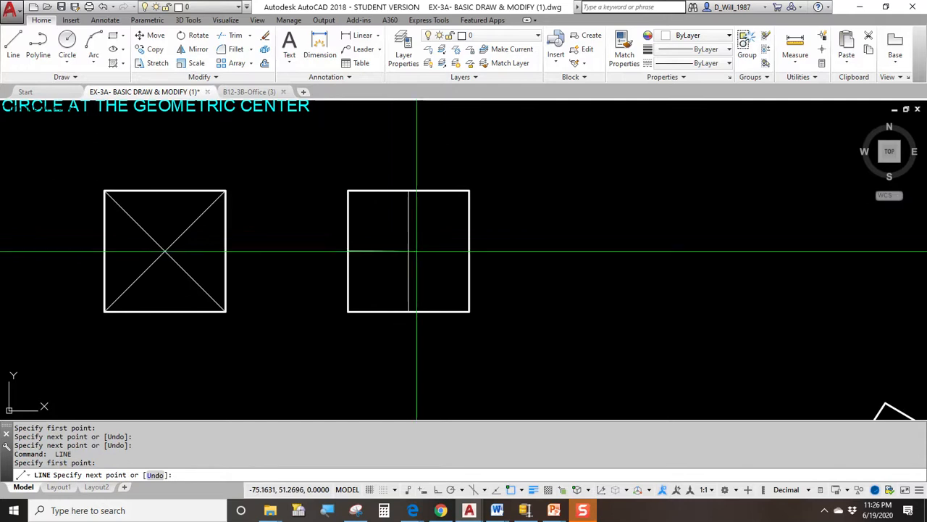
pyautogui.click(472, 253)
pyautogui.press('Escape')
# Step: Draw both diagonals of the parallelogram from corner to corner
pyautogui.scroll(-2, 528, 261)
pyautogui.scroll(-2, 528, 261)
pyautogui.moveTo(463, 262); pyautogui.dragTo(527, 193, button='middle')
pyautogui.scroll(4, 407, 259)
pyautogui.press('Return')
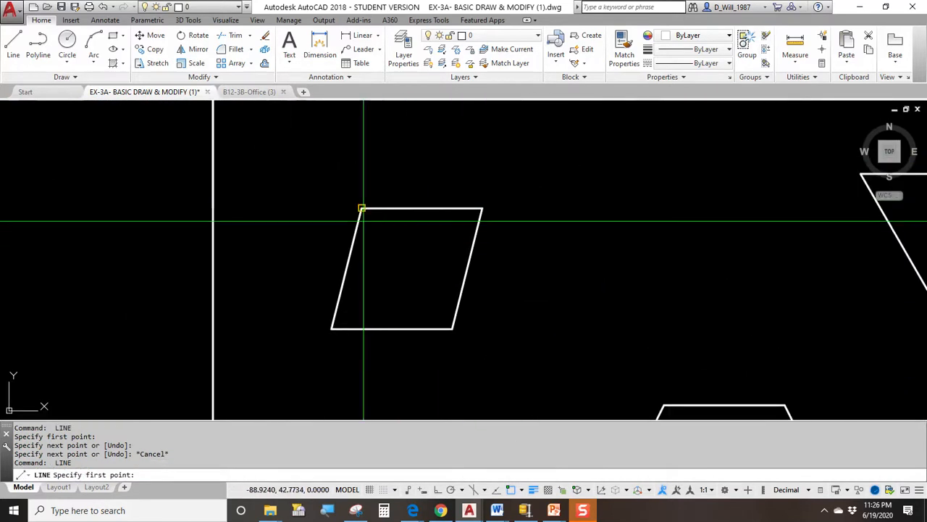
pyautogui.click(361, 209)
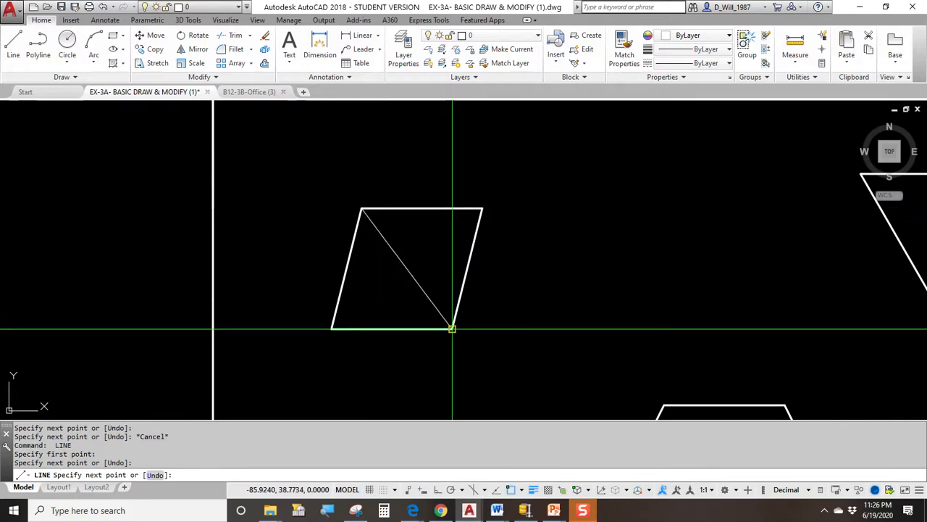
pyautogui.click(452, 328)
pyautogui.press('Return')
pyautogui.press('Return')
pyautogui.click(481, 208)
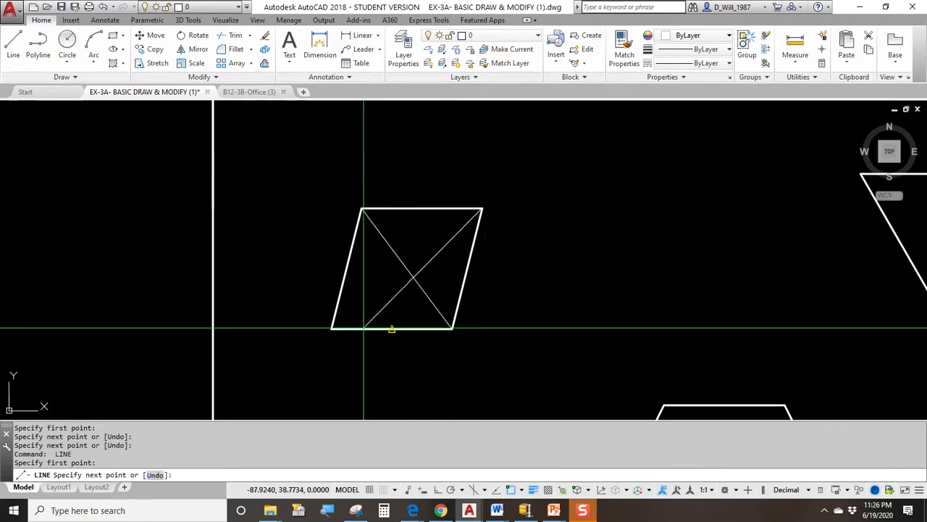
pyautogui.click(332, 328)
pyautogui.press('Return')
# Step: Turn on polar tracking and draw a vertical line upward from the midpoint of the triangle's top edge
pyautogui.scroll(-2, 476, 249)
pyautogui.moveTo(561, 263); pyautogui.dragTo(310, 259, button='middle')
pyautogui.scroll(2, 543, 210)
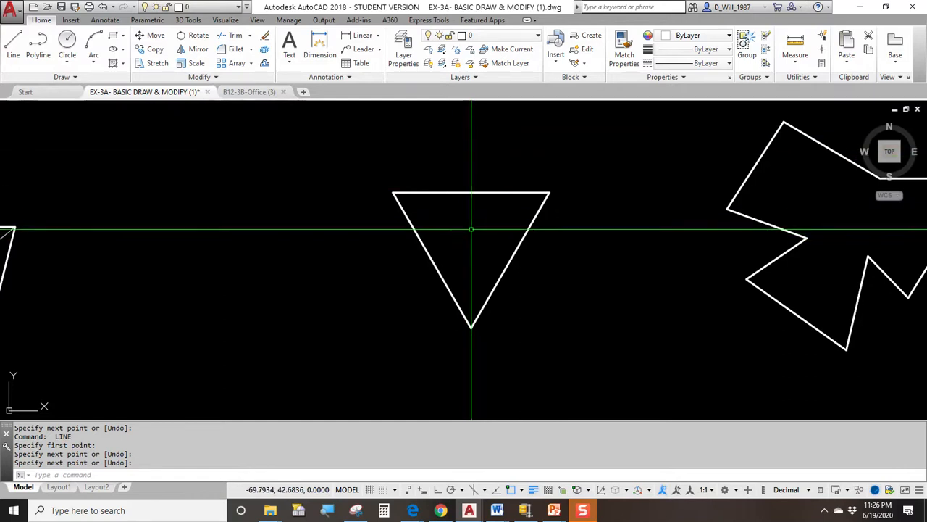
pyautogui.press('Return')
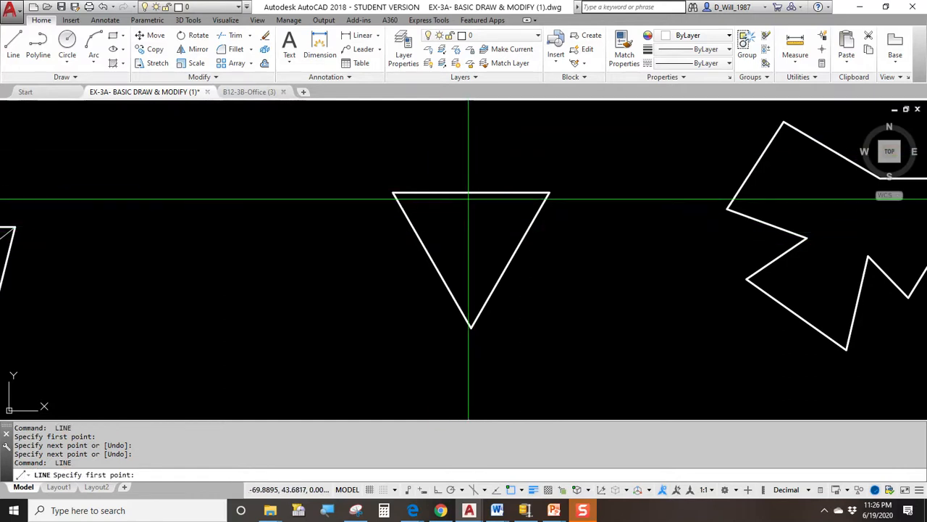
pyautogui.click(471, 194)
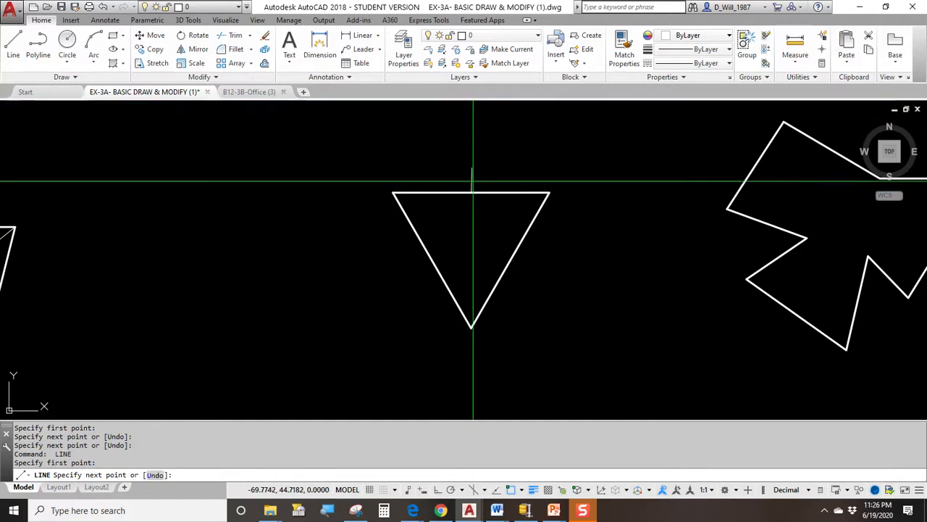
pyautogui.click(451, 490)
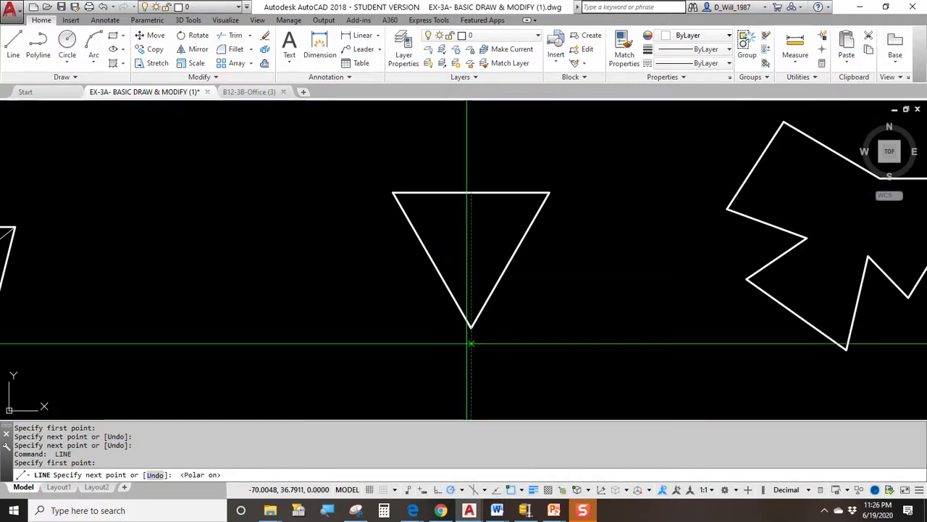
pyautogui.click(471, 132)
pyautogui.press('Escape')
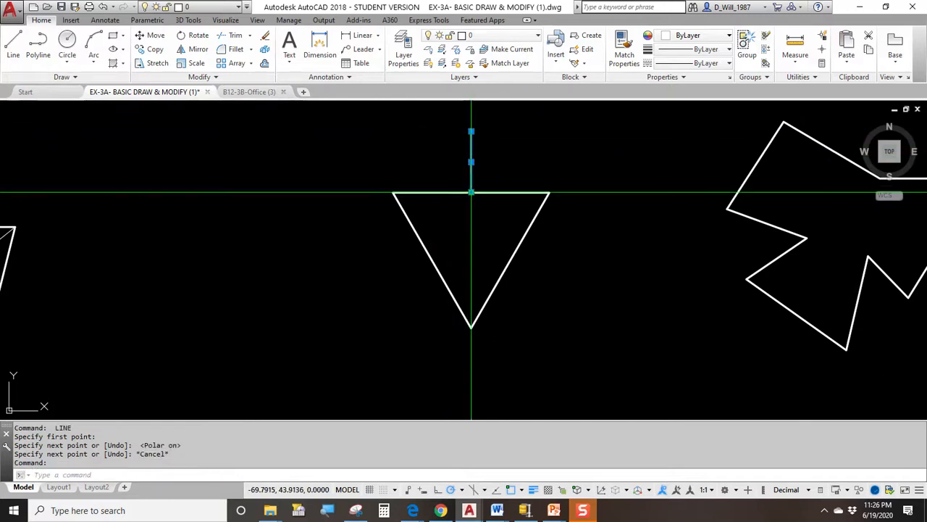
# Step: Stretch the vertical line's lower end straight down into the triangle and deselect it
pyautogui.click(471, 192)
pyautogui.click(471, 274)
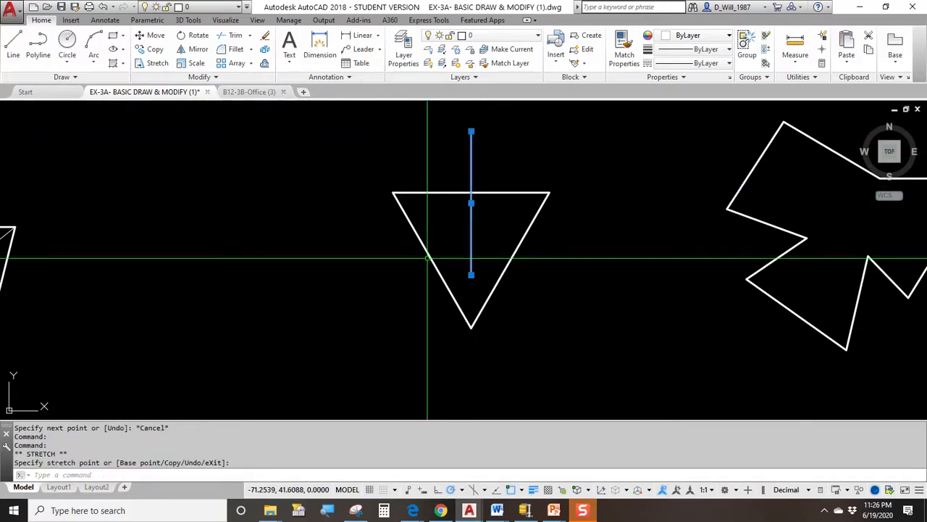
pyautogui.press('Escape')
pyautogui.press('Escape')
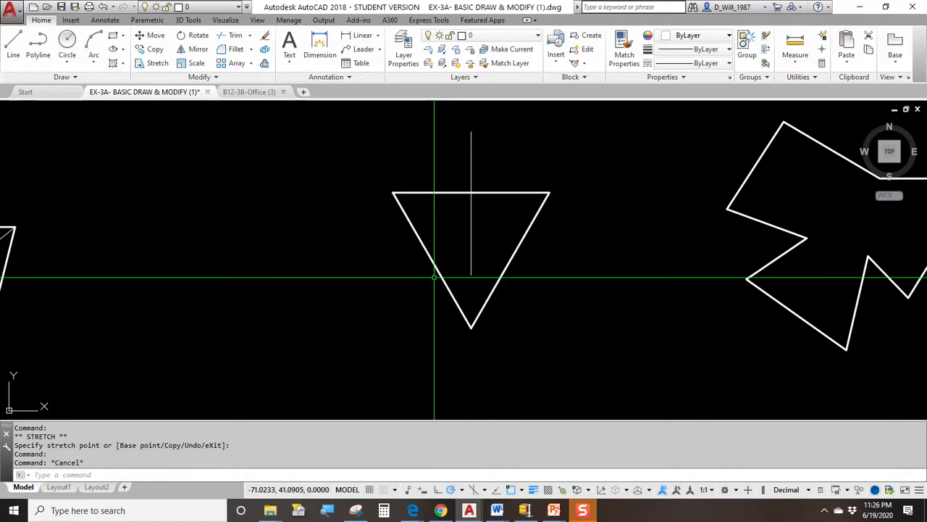
# Step: Draw a line perpendicular to the triangle's left side, running up across the top edge to beyond the upper-right corner
pyautogui.write('l')
pyautogui.press('Return')
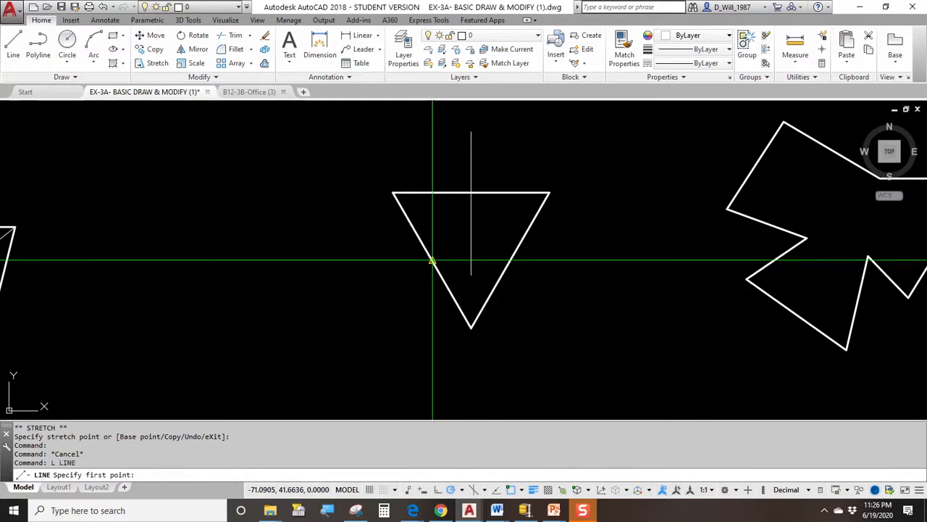
pyautogui.keyDown('shift'); pyautogui.rightClick(450, 235); pyautogui.keyUp('shift')
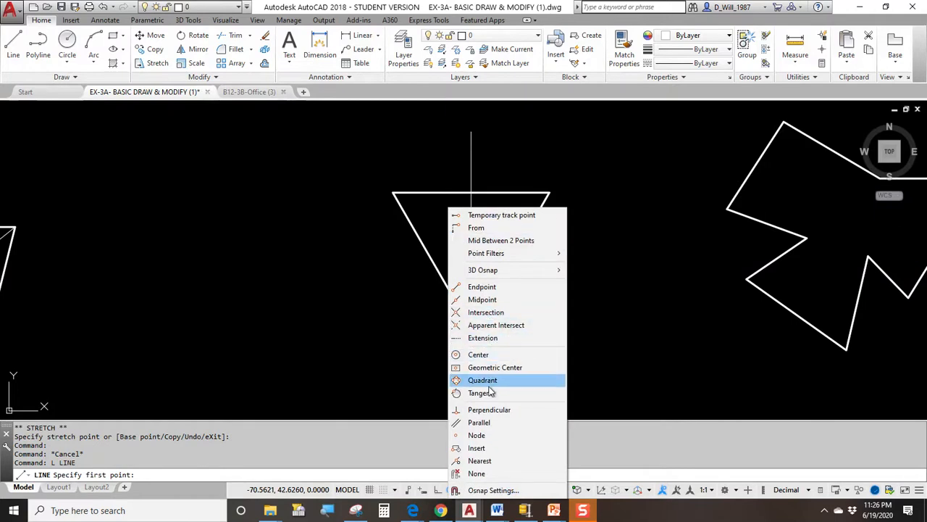
pyautogui.click(487, 410)
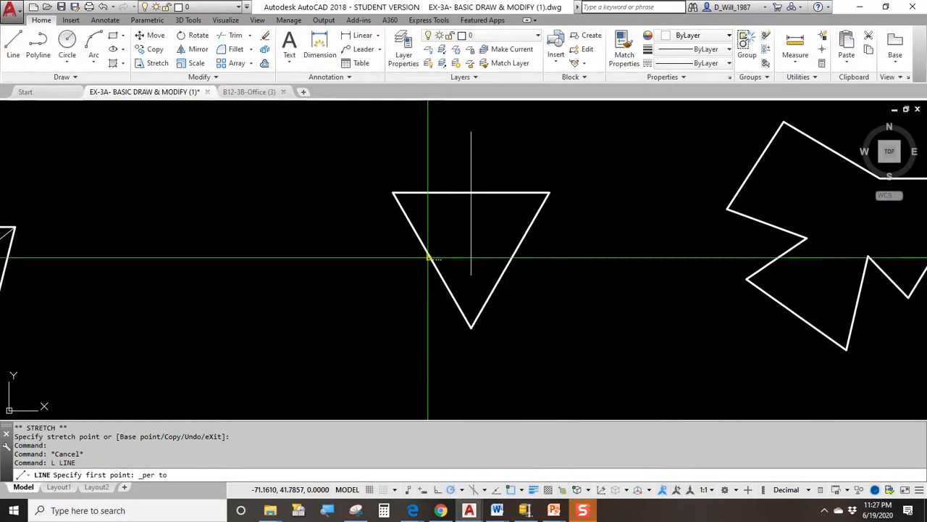
pyautogui.click(415, 229)
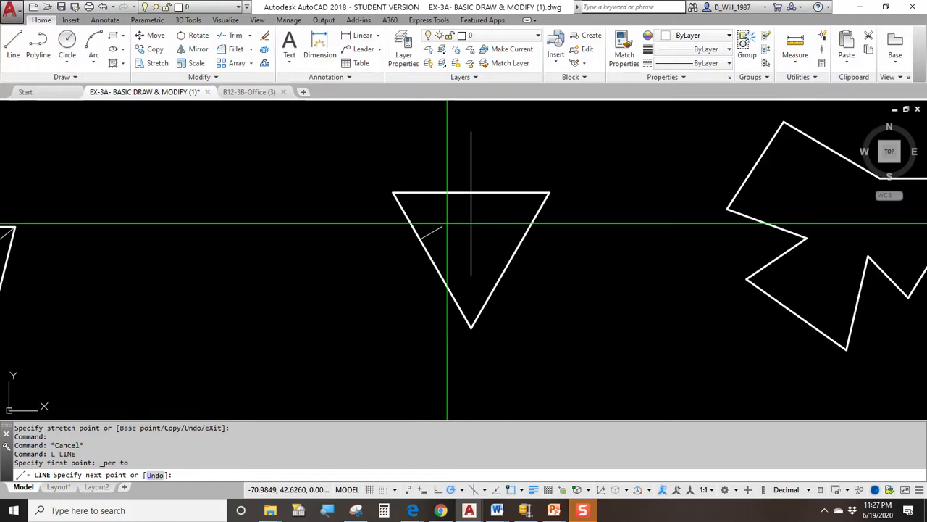
pyautogui.click(562, 126)
pyautogui.press('Return')
# Step: Draw a line perpendicular to the triangle's right side, running up across the top edge toward the upper left
pyautogui.press('Return')
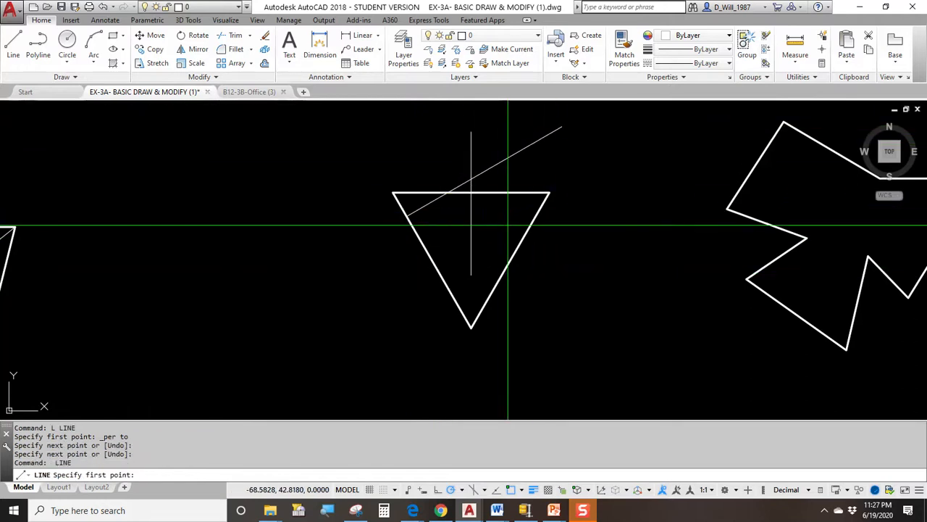
pyautogui.keyDown('shift'); pyautogui.rightClick(507, 226); pyautogui.keyUp('shift')
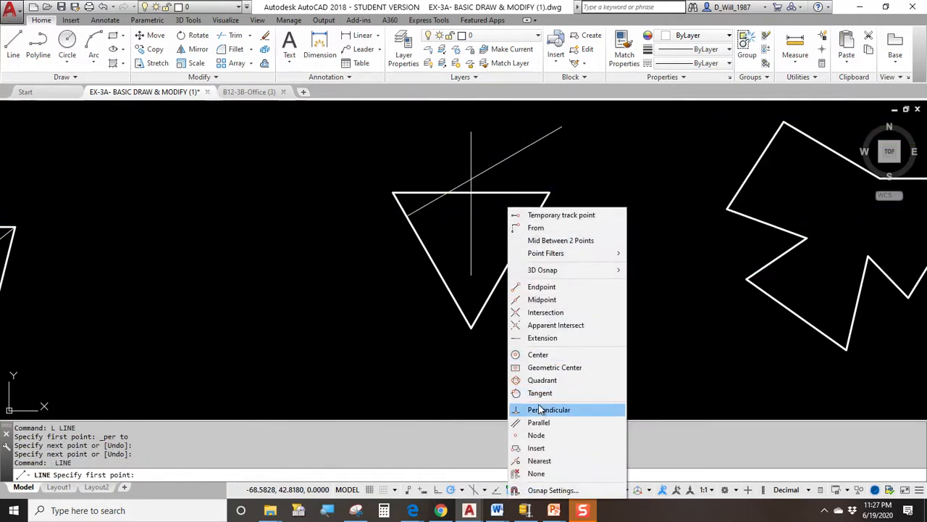
pyautogui.click(539, 410)
pyautogui.click(524, 234)
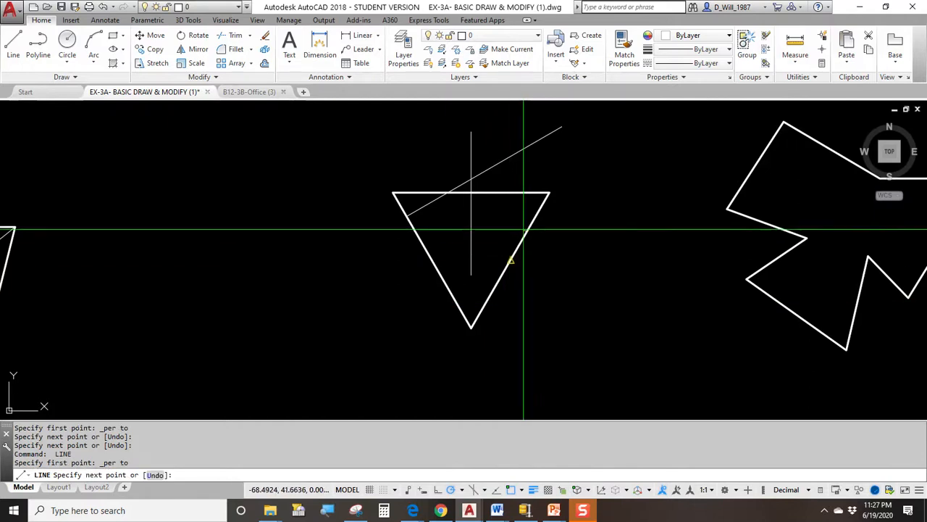
pyautogui.click(423, 150)
pyautogui.press('Escape')
# Step: Move both perpendicular lines so that each one's lower end sits on the midpoint of its triangle side
pyautogui.click(511, 200)
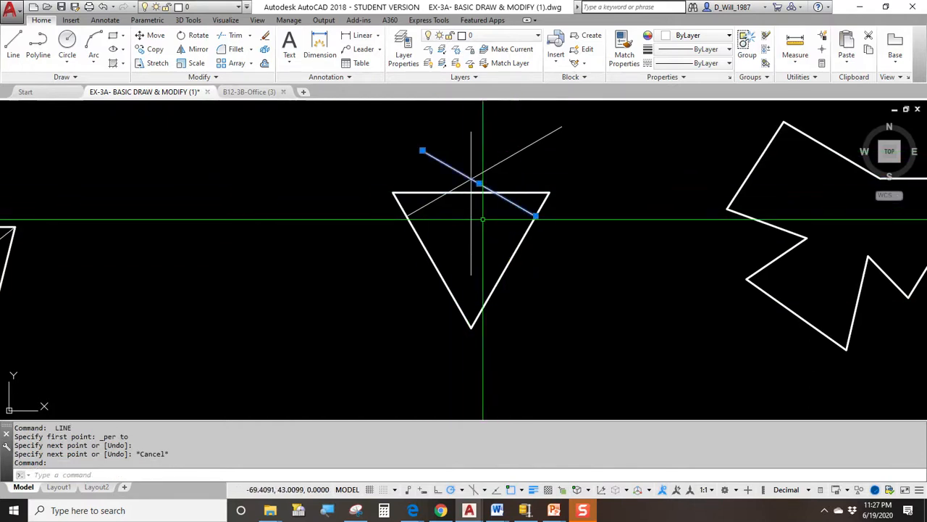
pyautogui.click(536, 216)
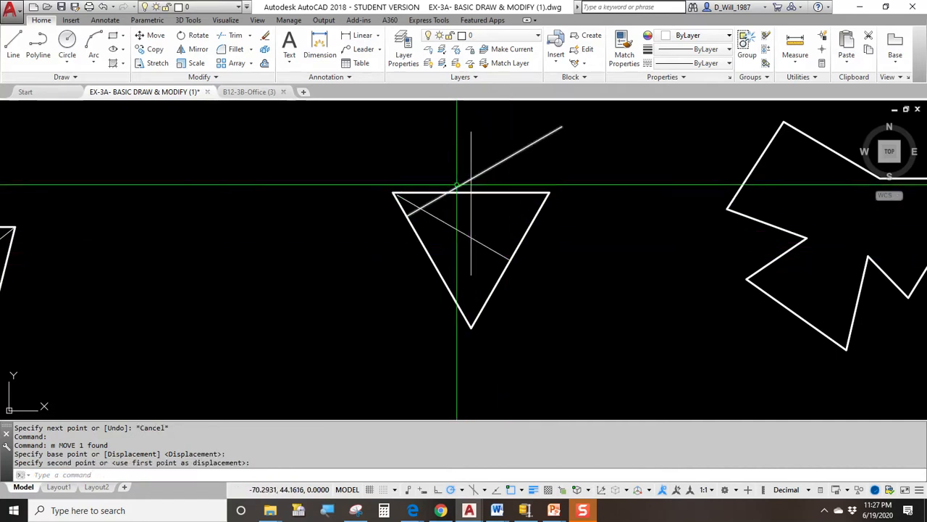
pyautogui.click(443, 165)
pyautogui.write('m')
pyautogui.press('Return')
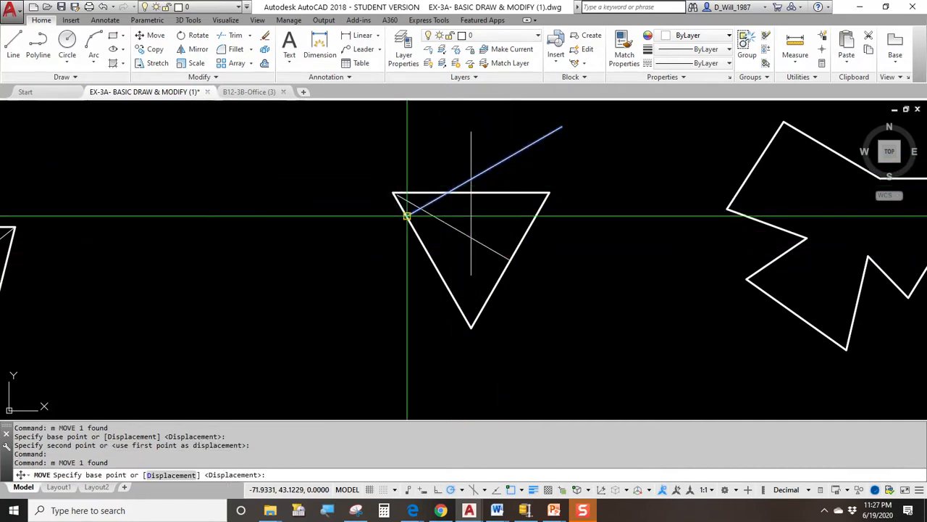
pyautogui.click(406, 215)
pyautogui.press('Escape')
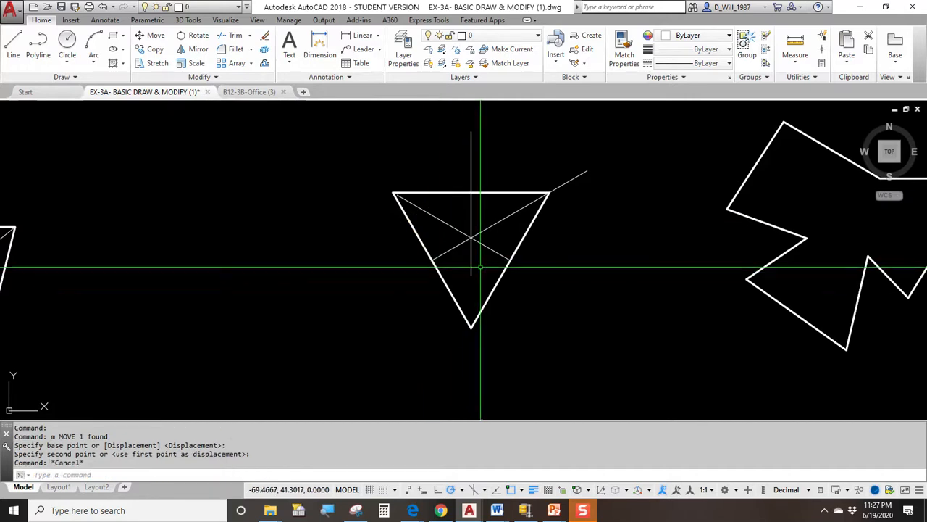
# Step: Examine the triangle, trapezoid, bell-shaped outline and irregular polygon as whole selected objects, and review the Object Snaps exercise area
pyautogui.click(492, 194)
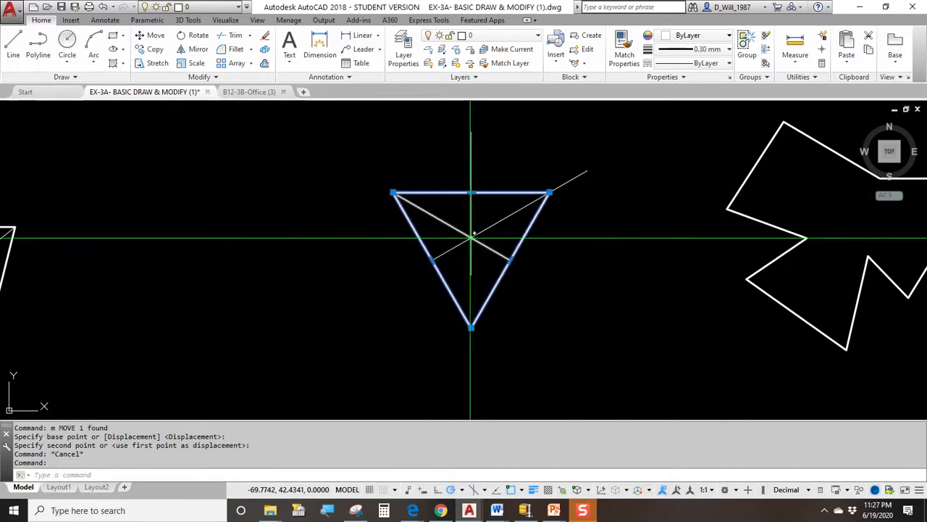
pyautogui.press('Escape')
pyautogui.scroll(-3, 489, 261)
pyautogui.moveTo(542, 269); pyautogui.dragTo(497, 203, button='middle')
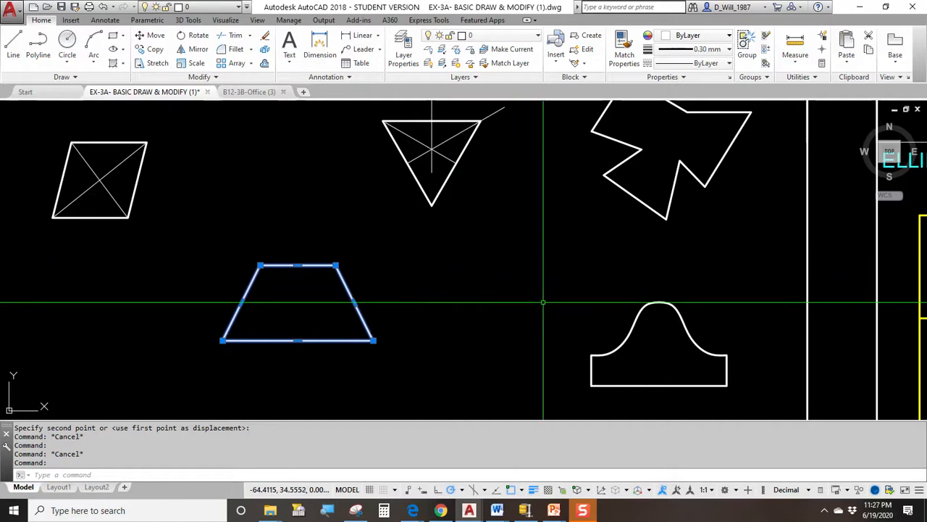
pyautogui.press('Escape')
pyautogui.moveTo(543, 302); pyautogui.dragTo(335, 334, button='middle')
pyautogui.scroll(2, 380, 226)
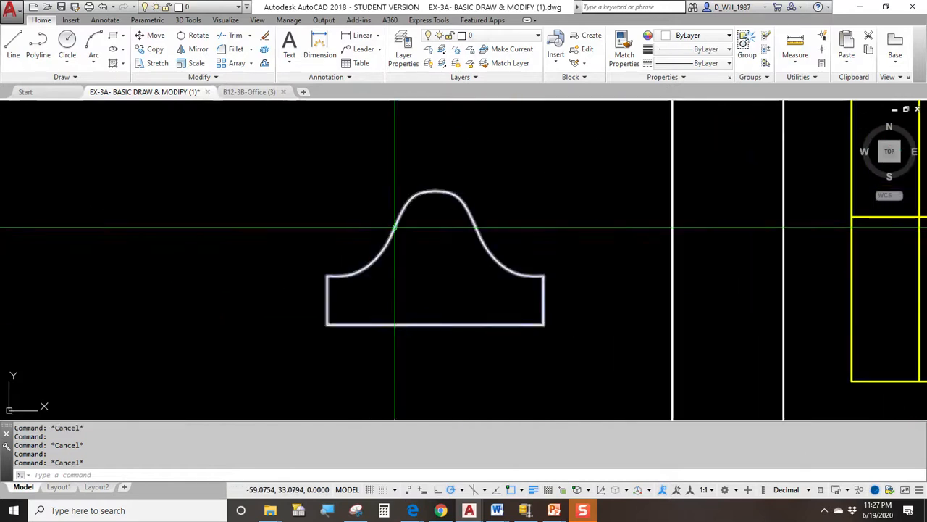
pyautogui.click(394, 227)
pyautogui.scroll(-2, 386, 258)
pyautogui.moveTo(383, 233); pyautogui.dragTo(429, 382, button='middle')
pyautogui.press('Escape')
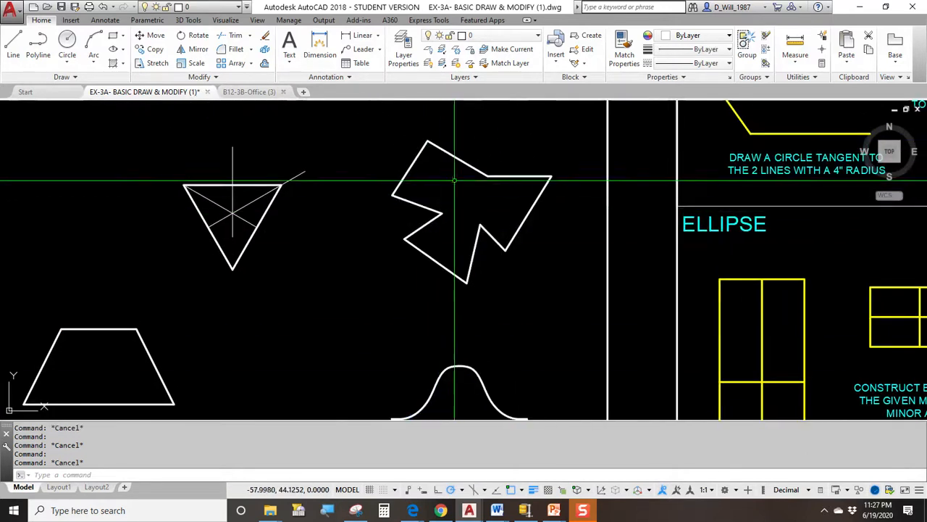
pyautogui.click(456, 159)
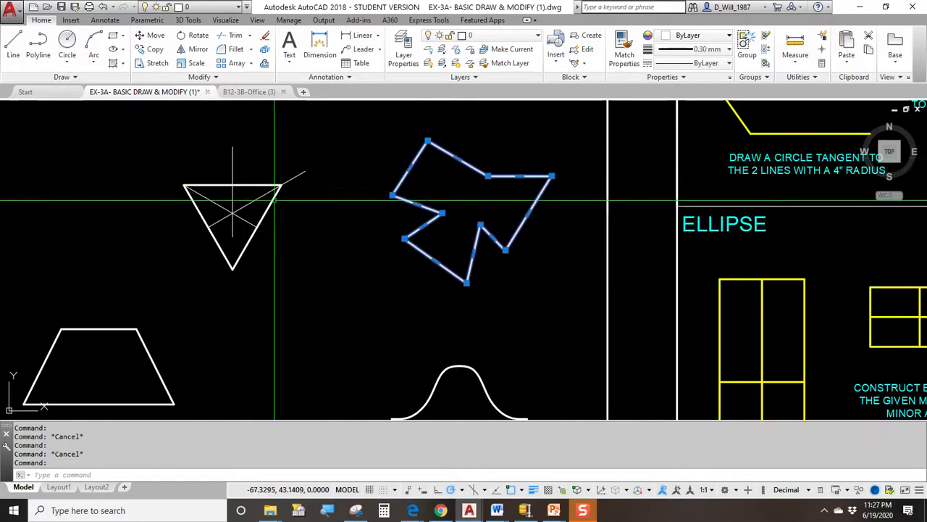
pyautogui.moveTo(233, 235); pyautogui.dragTo(377, 240, button='middle')
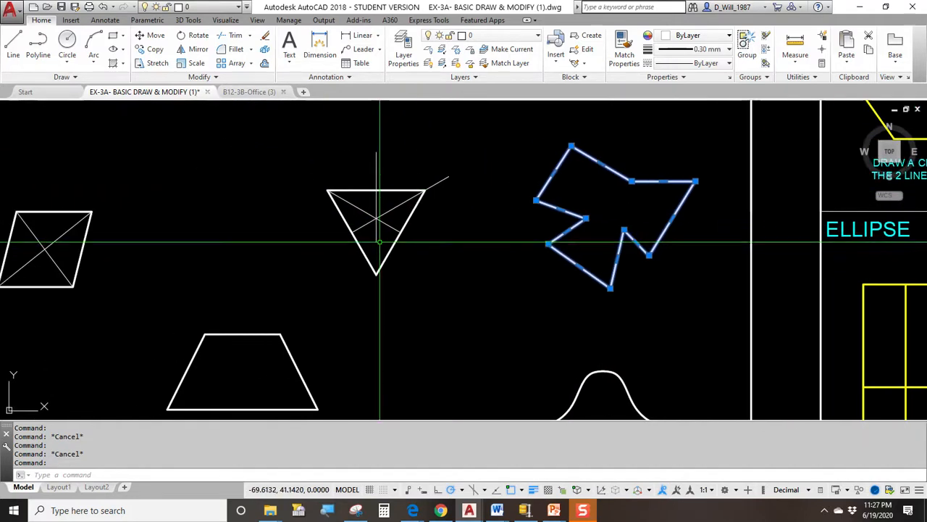
pyautogui.moveTo(482, 322); pyautogui.dragTo(520, 263, button='middle')
pyautogui.moveTo(289, 224); pyautogui.dragTo(504, 396, button='middle')
pyautogui.scroll(-2, 472, 305)
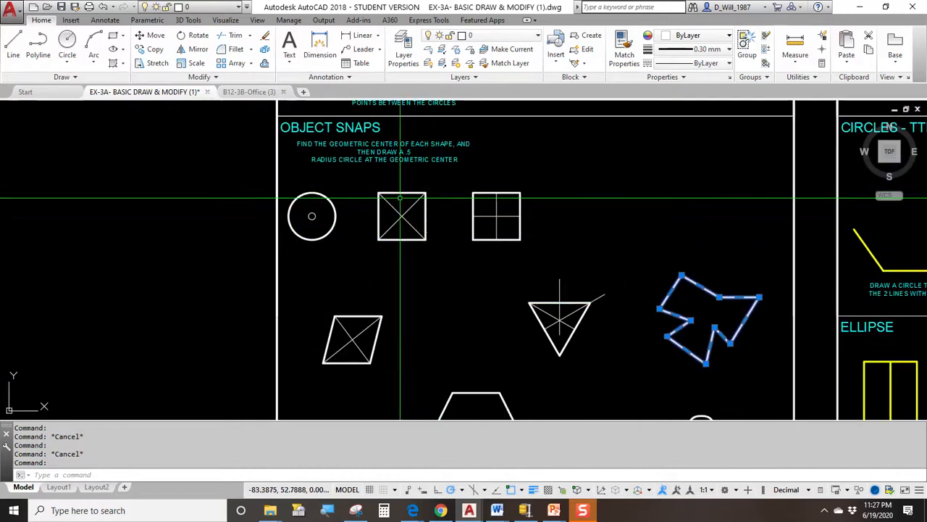
# Step: Check the Geometric Center running snap and draw a .5 radius circle where the first square's diagonals cross
pyautogui.click(523, 491)
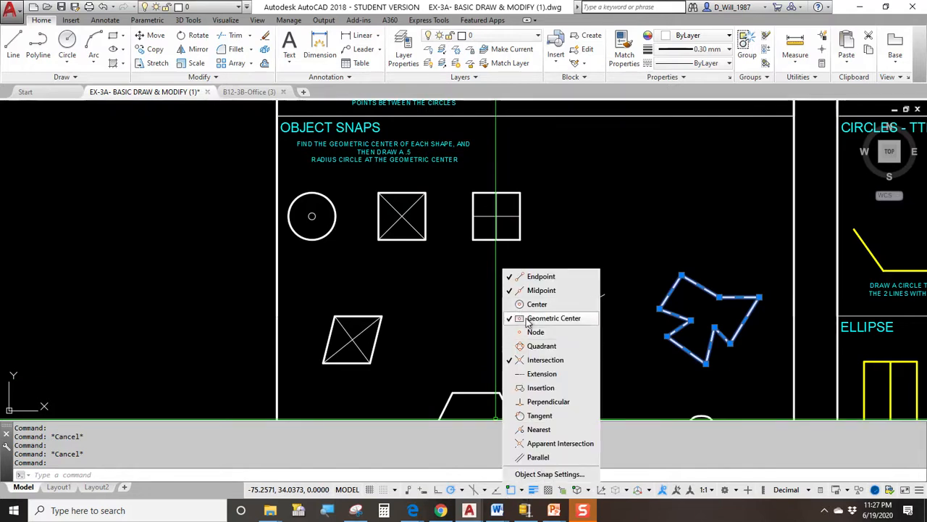
pyautogui.click(453, 321)
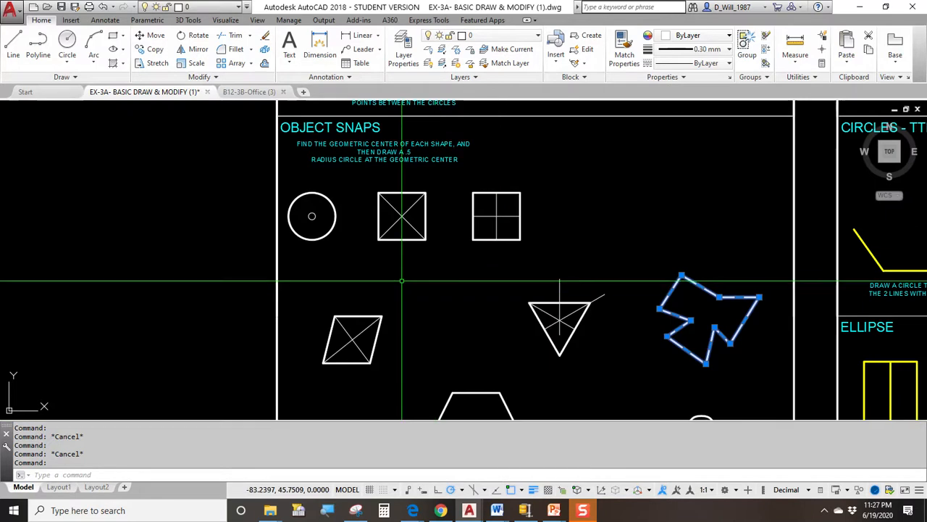
pyautogui.press('Return')
pyautogui.scroll(2, 442, 219)
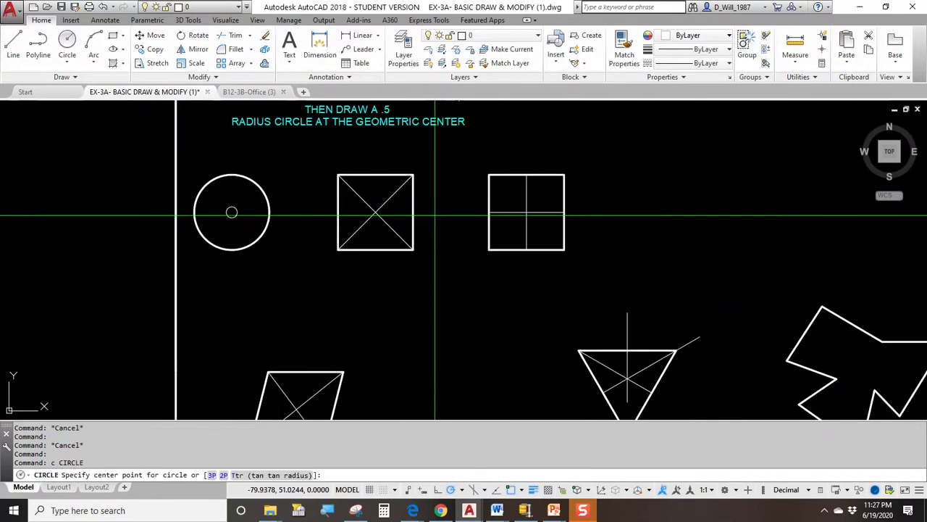
pyautogui.scroll(2, 386, 216)
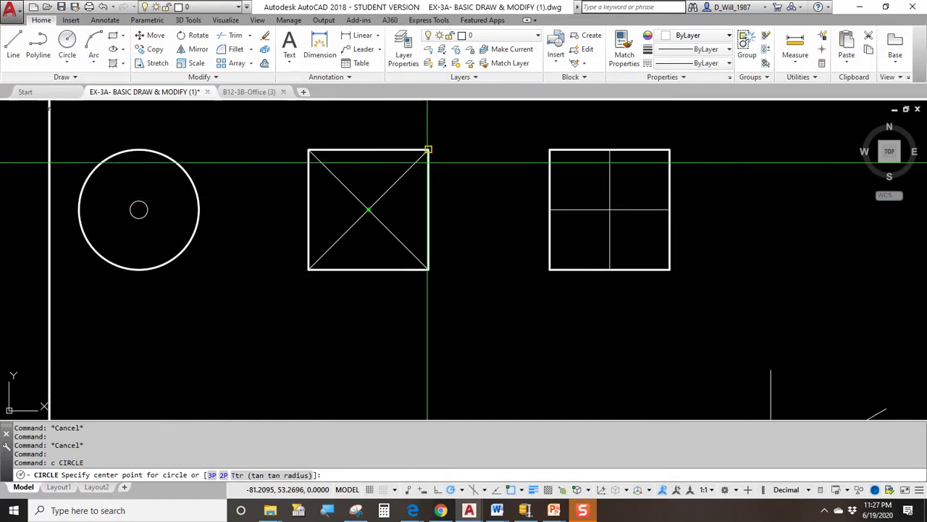
pyautogui.click(369, 211)
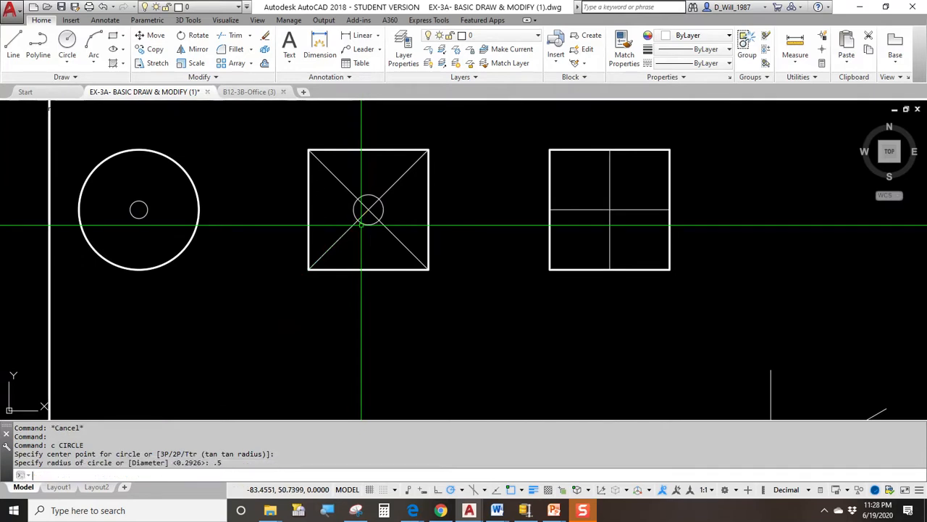
# Step: Erase the vertical and horizontal construction lines inside the second square
pyautogui.moveTo(599, 271); pyautogui.dragTo(439, 276, button='middle')
pyautogui.click(474, 226)
pyautogui.click(433, 206)
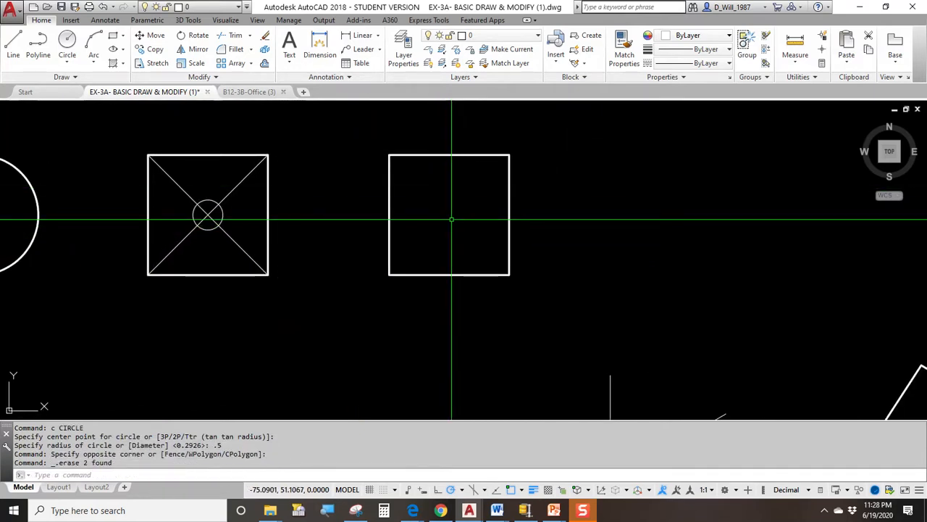
# Step: Draw a .5 radius circle at the second square's geometric center
pyautogui.press('Return')
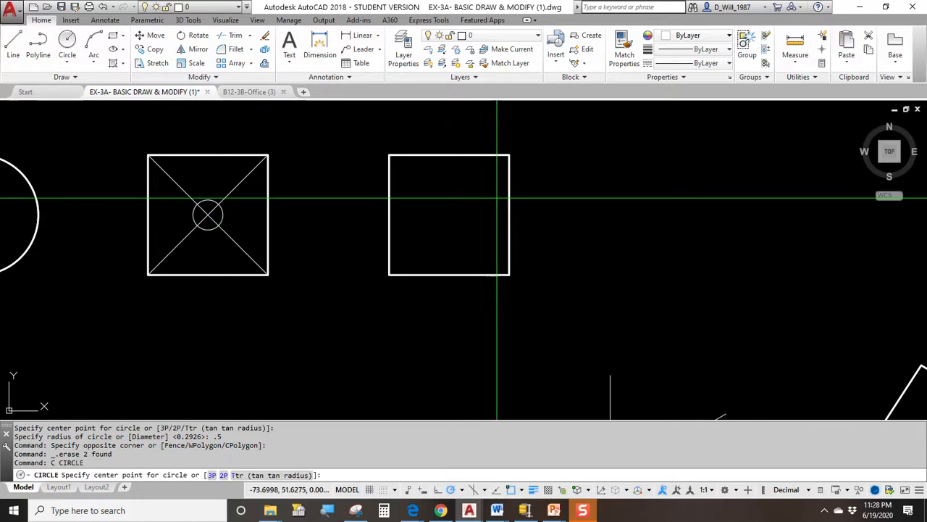
pyautogui.click(449, 214)
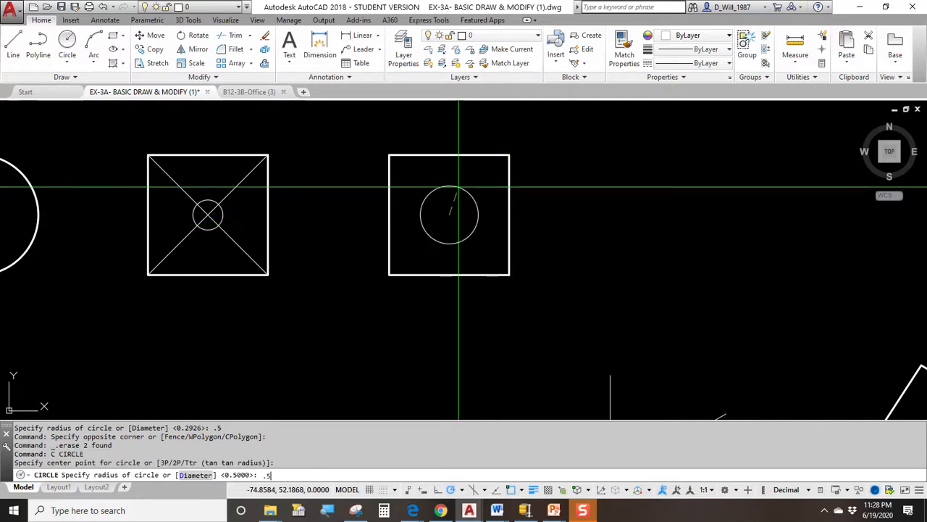
pyautogui.press('Return')
# Step: Draw a .5 radius circle at the parallelogram's geometric center, where its diagonals cross
pyautogui.scroll(-3, 458, 187)
pyautogui.scroll(4, 384, 210)
pyautogui.scroll(4, 384, 210)
pyautogui.press('Return')
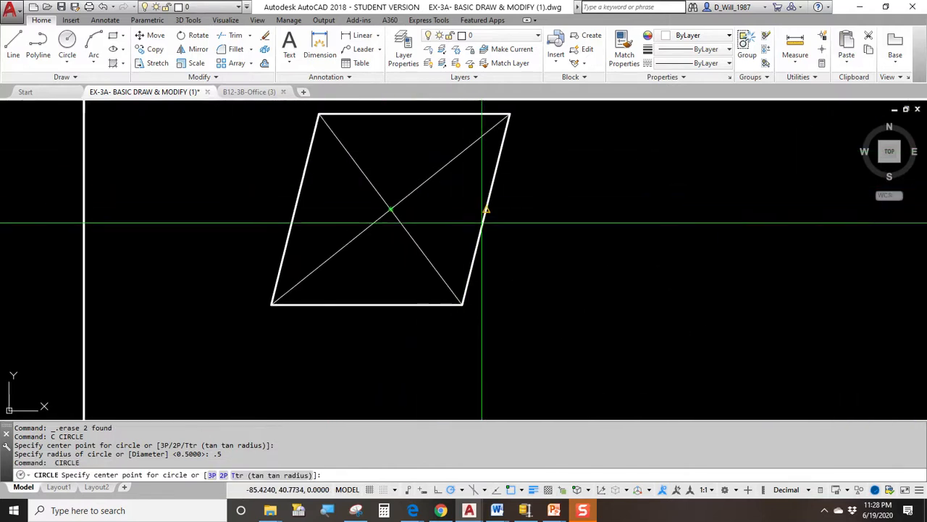
pyautogui.click(391, 210)
pyautogui.write('.5')
pyautogui.press('Return')
# Step: Draw a .5 radius circle in the triangle where its three construction lines cross
pyautogui.scroll(-4, 401, 178)
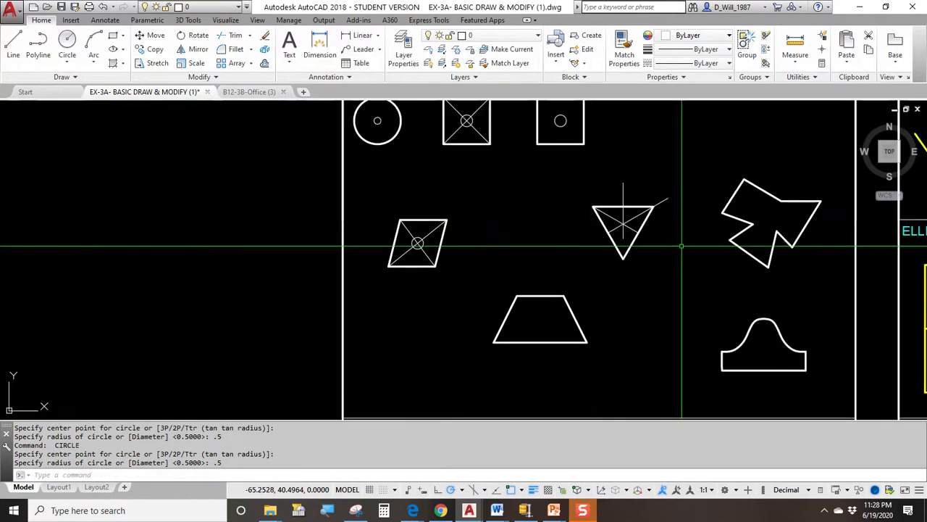
pyautogui.scroll(4, 438, 190)
pyautogui.press('Return')
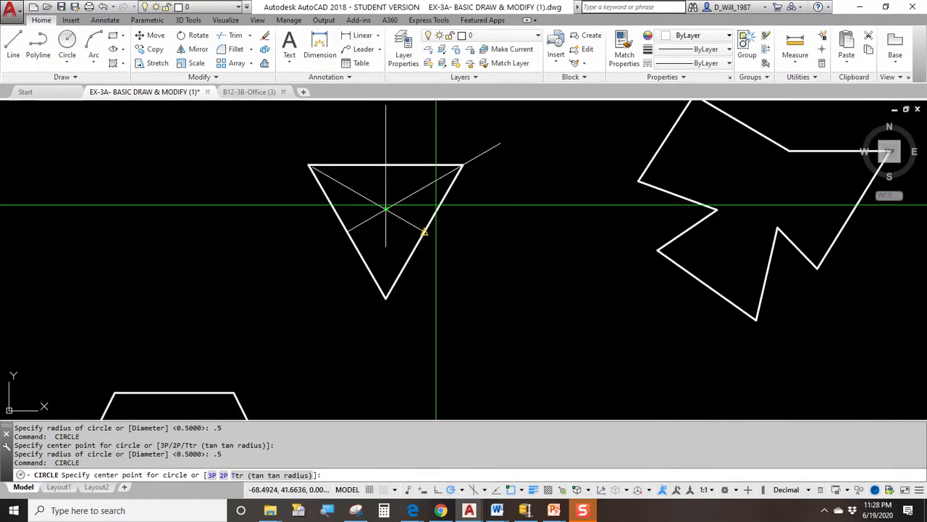
pyautogui.click(386, 210)
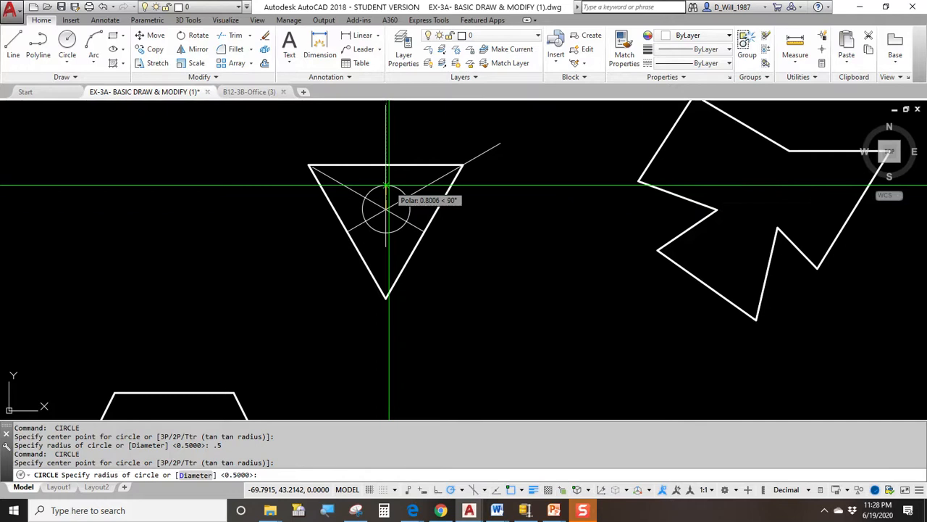
pyautogui.write('.5')
pyautogui.press('Return')
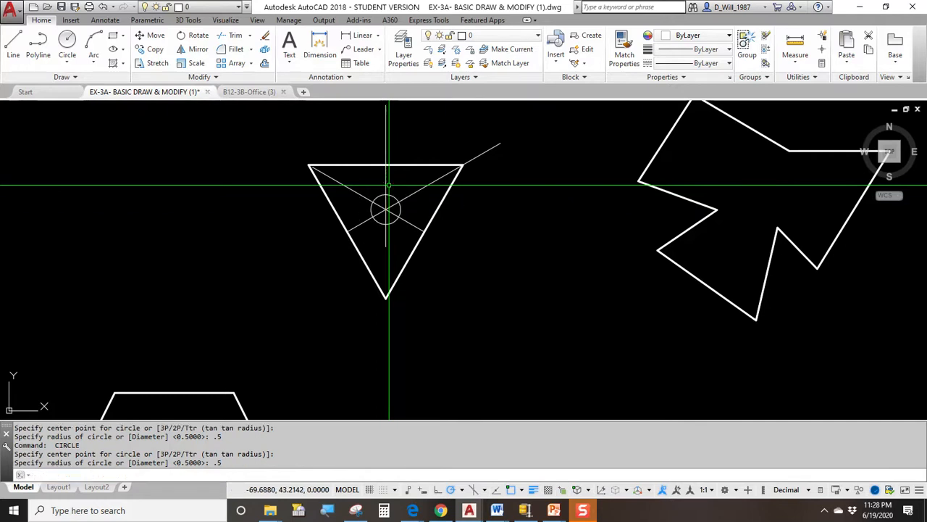
# Step: Examine the trapezoid by selecting its whole outline, and clear the selection
pyautogui.scroll(-2, 388, 185)
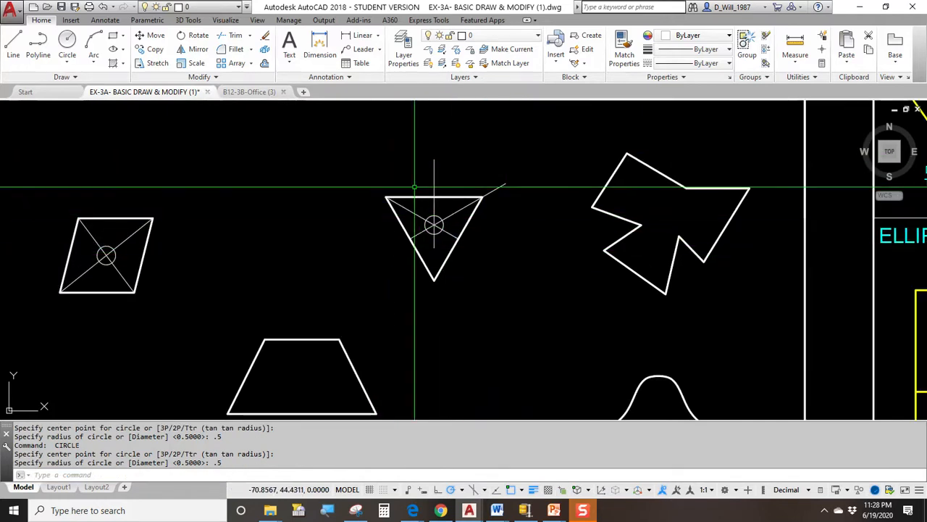
pyautogui.moveTo(341, 302); pyautogui.dragTo(375, 195, button='middle')
pyautogui.scroll(2, 308, 262)
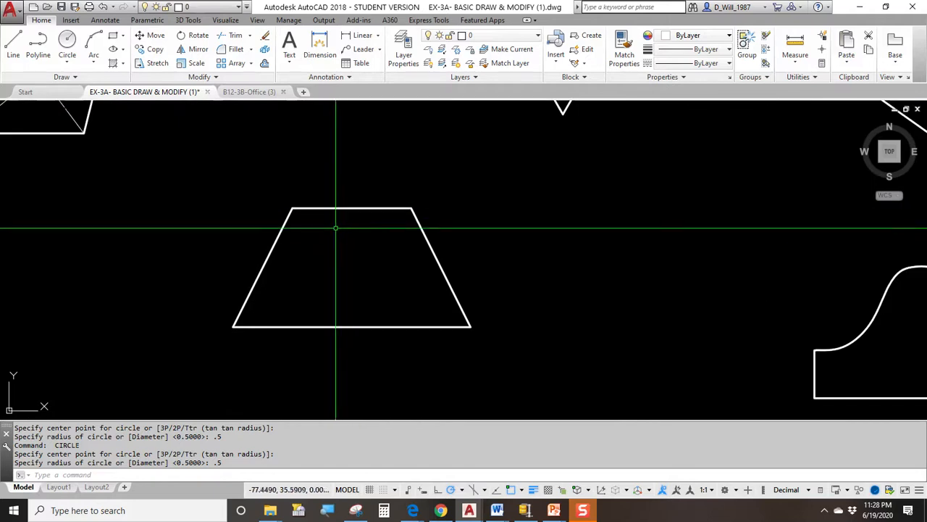
pyautogui.click(319, 209)
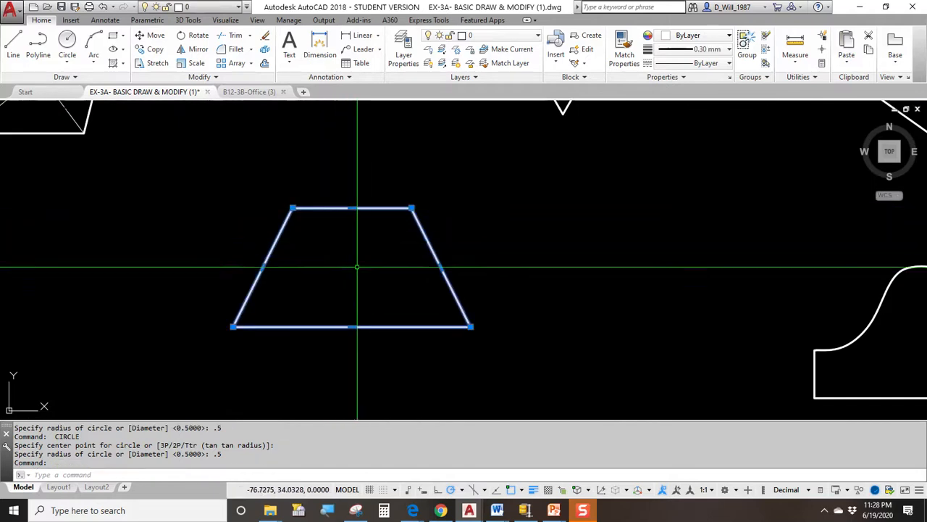
pyautogui.press('Escape')
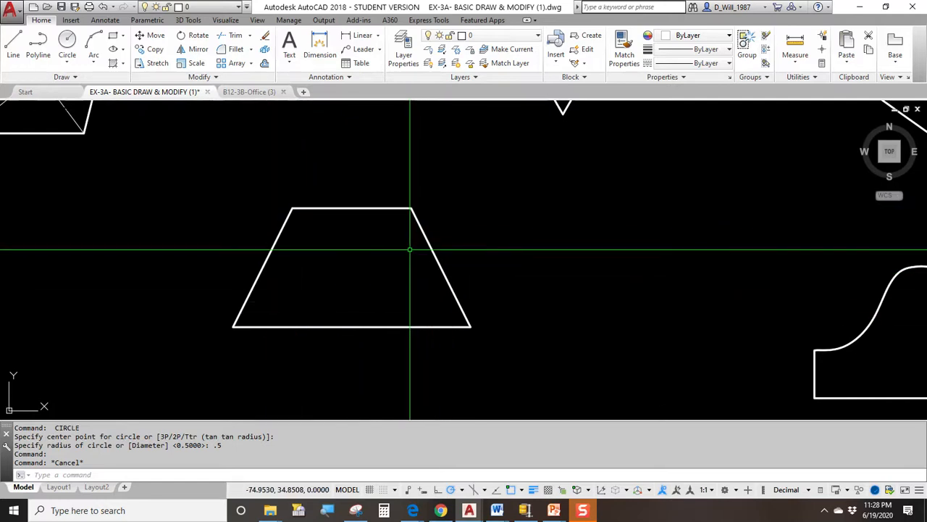
# Step: Draw a .5 radius circle at the trapezoid's geometric center
pyautogui.write('c')
pyautogui.press('Return')
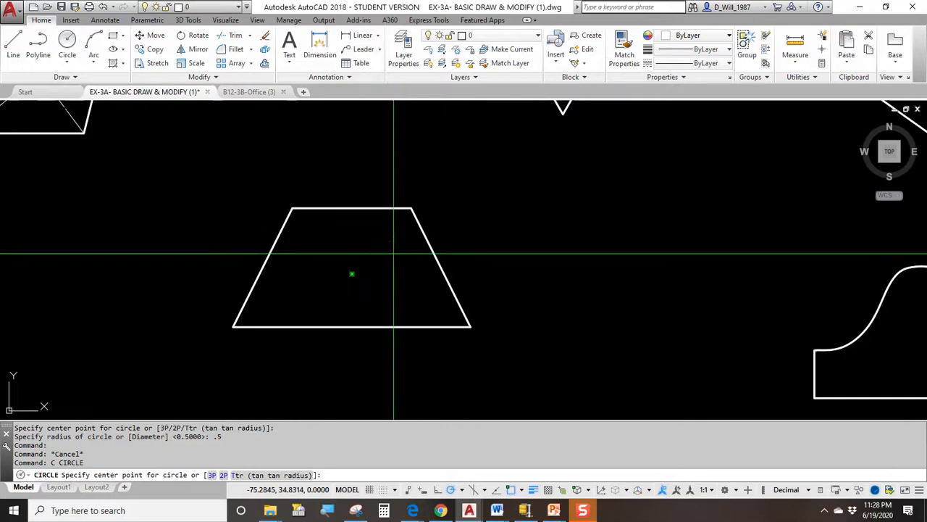
pyautogui.click(353, 274)
pyautogui.write('.5')
pyautogui.press('Return')
# Step: Draw a .5 radius circle at the geometric center of the flat-based shape with the curved, bell-like top
pyautogui.scroll(-5, 358, 261)
pyautogui.moveTo(606, 290); pyautogui.dragTo(432, 253, button='middle')
pyautogui.scroll(5, 497, 282)
pyautogui.press('Return')
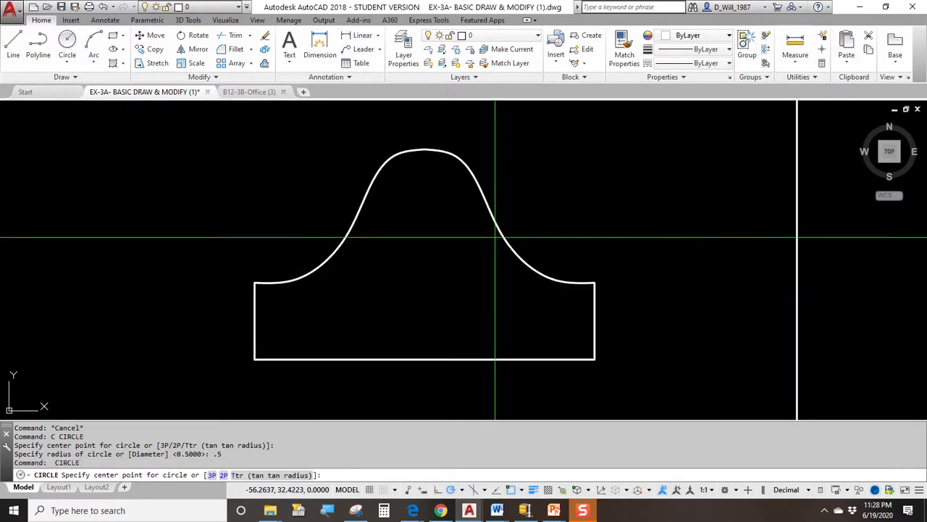
pyautogui.click(425, 282)
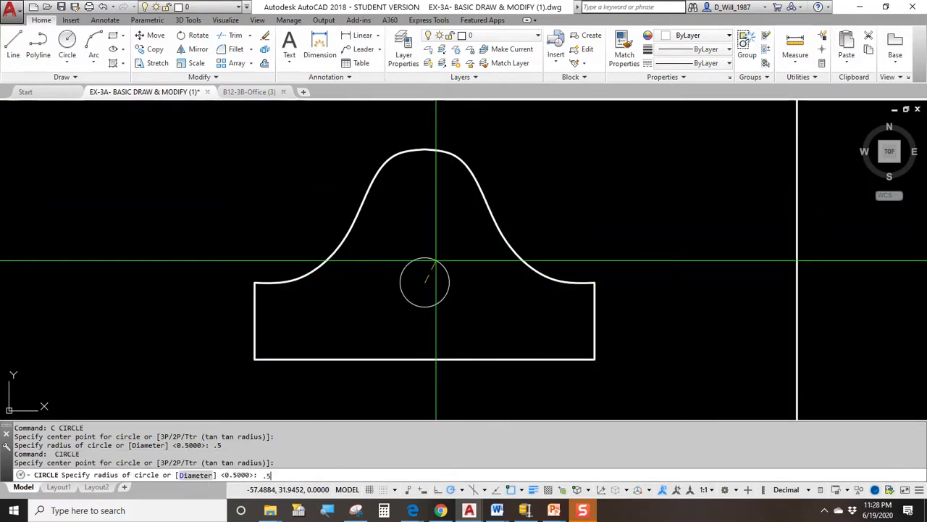
pyautogui.press('Return')
# Step: Select the irregular polygon to check its outline, clear the selection, and draw a .5 radius circle at its geometric center
pyautogui.scroll(-3, 421, 260)
pyautogui.moveTo(447, 216); pyautogui.dragTo(410, 305, button='middle')
pyautogui.scroll(2, 401, 222)
pyautogui.click(397, 186)
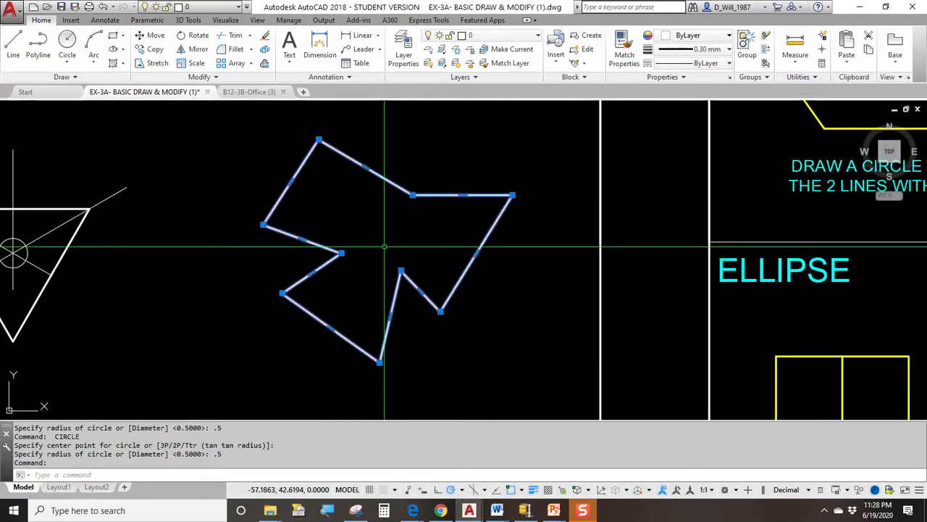
pyautogui.press('Escape')
pyautogui.write('c')
pyautogui.press('Return')
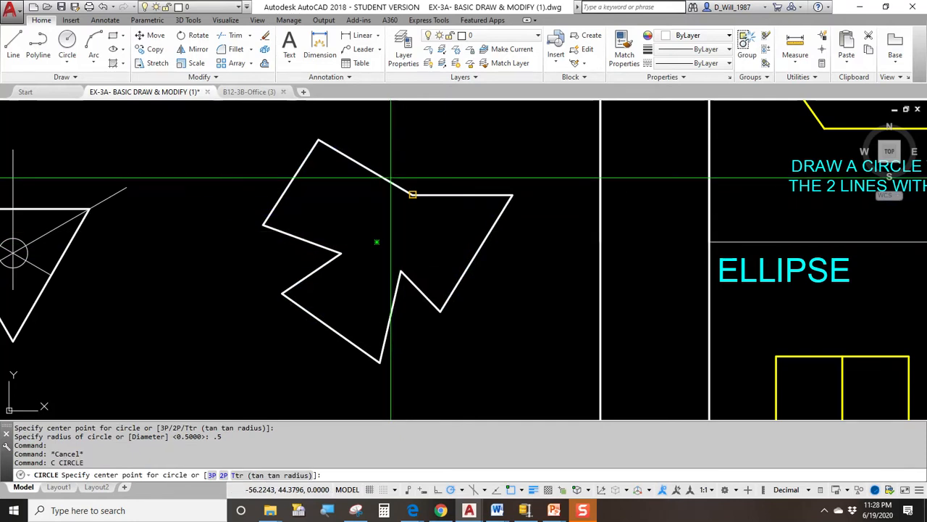
pyautogui.click(377, 241)
pyautogui.write('.5')
pyautogui.press('Return')
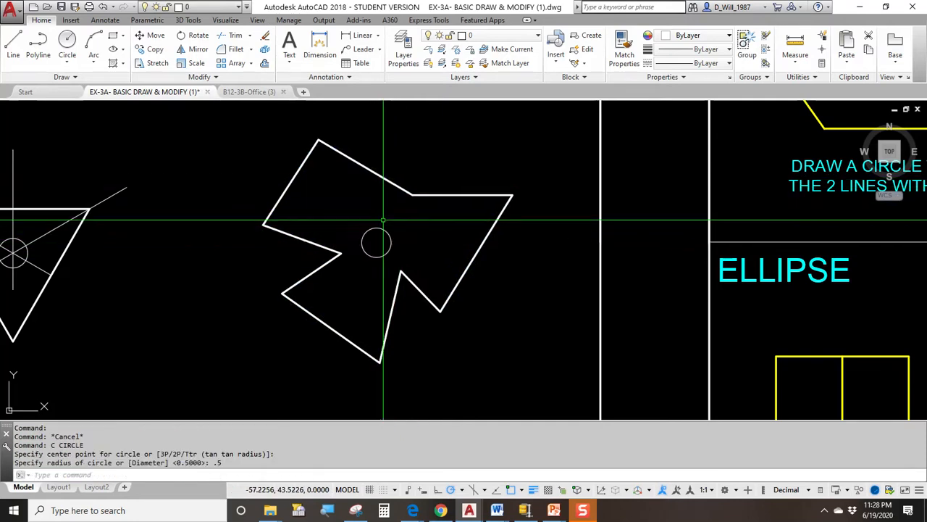
# Step: Examine the irregular polygon, the curved-top shape and the triangle by selecting each outline, and clear each selection
pyautogui.click(379, 176)
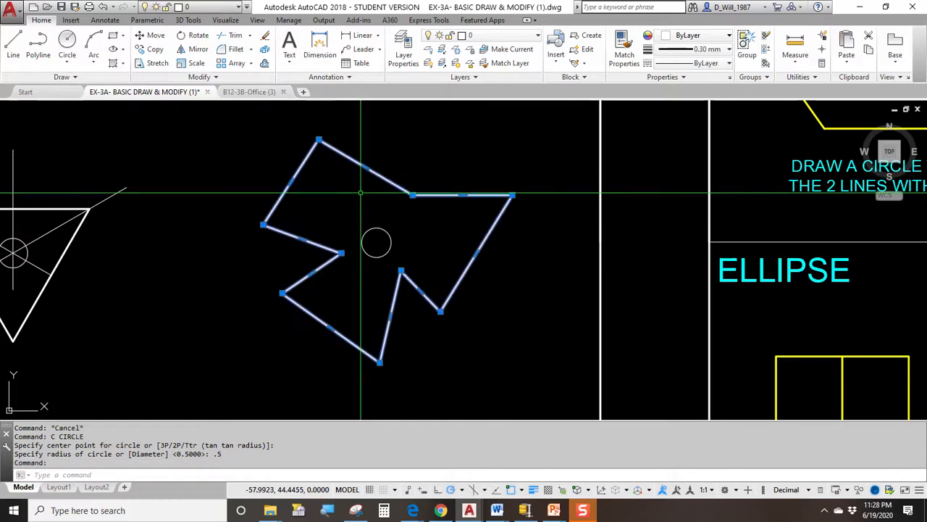
pyautogui.scroll(-5, 360, 193)
pyautogui.scroll(4, 419, 299)
pyautogui.press('Escape')
pyautogui.click(421, 299)
pyautogui.press('Escape')
pyautogui.click(218, 174)
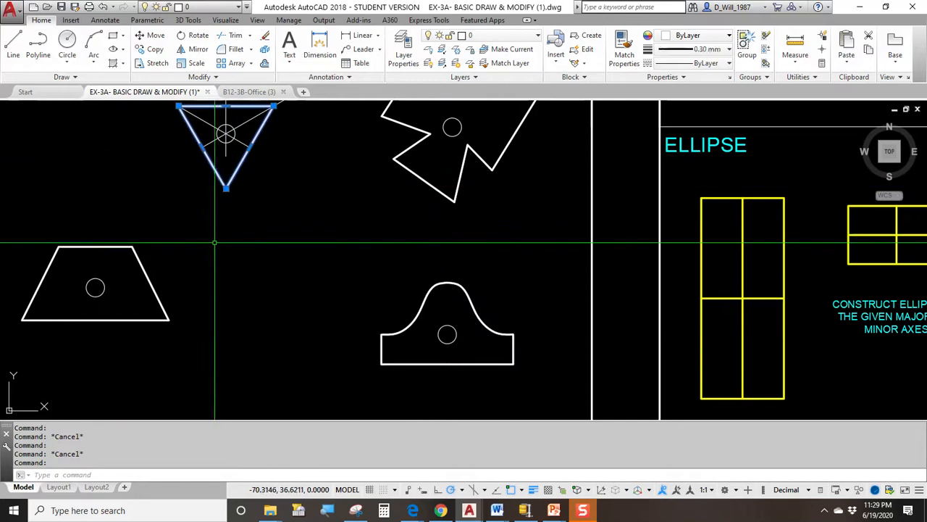
pyautogui.press('Escape')
# Step: Examine the Object Snaps - 2 exercises, including the tangent lines and the Snap to Parallel lines, and return to Object Snaps - 1
pyautogui.scroll(-3, 271, 281)
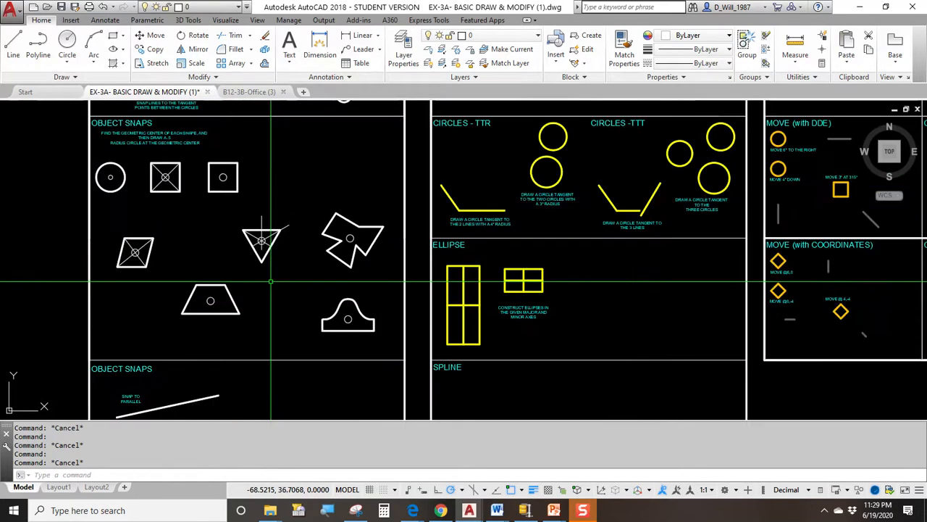
pyautogui.moveTo(240, 325)
pyautogui.mouseDown(button='middle')
pyautogui.moveTo(338, 229)
pyautogui.moveTo(218, 348)
pyautogui.moveTo(231, 418)
pyautogui.mouseUp(button='middle')
pyautogui.moveTo(193, 217); pyautogui.dragTo(242, 337, button='middle')
pyautogui.scroll(2, 221, 216)
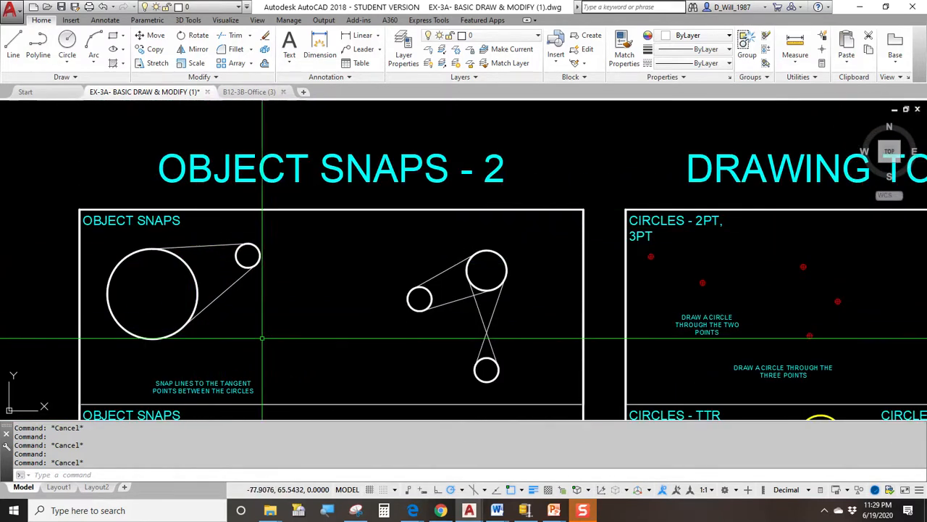
pyautogui.moveTo(357, 374); pyautogui.dragTo(346, 79, button='middle')
pyautogui.moveTo(254, 292)
pyautogui.mouseDown(button='middle')
pyautogui.moveTo(332, 189)
pyautogui.moveTo(297, 248)
pyautogui.mouseUp(button='middle')
pyautogui.scroll(1, 297, 248)
pyautogui.scroll(-2, 436, 275)
pyautogui.moveTo(435, 349); pyautogui.dragTo(367, 95, button='middle')
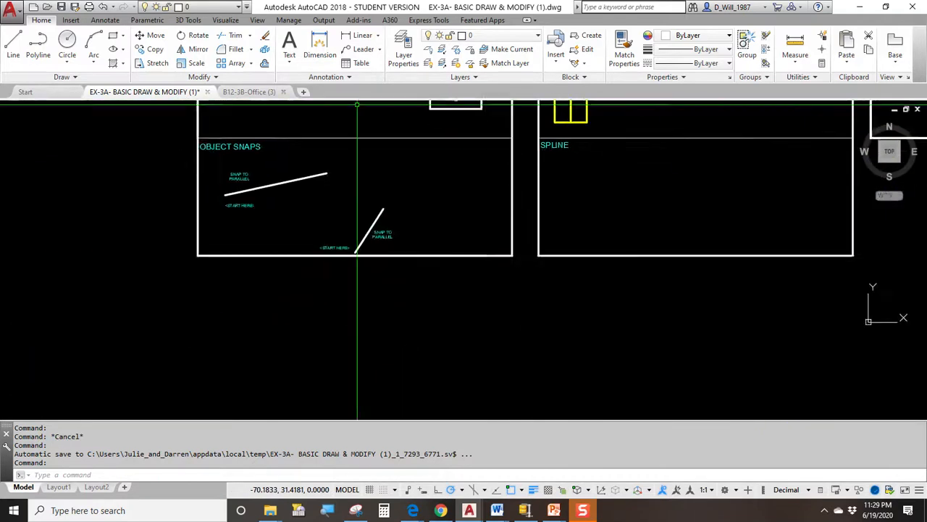
pyautogui.scroll(4, 280, 202)
pyautogui.moveTo(255, 182); pyautogui.dragTo(302, 287, button='middle')
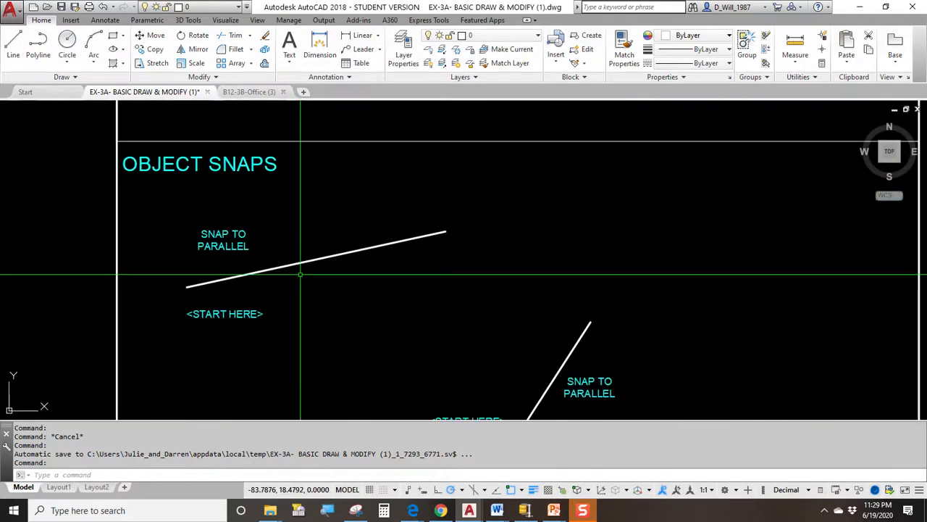
pyautogui.scroll(-8, 310, 325)
pyautogui.moveTo(319, 184); pyautogui.dragTo(300, 327, button='middle')
pyautogui.moveTo(309, 164); pyautogui.dragTo(300, 260, button='middle')
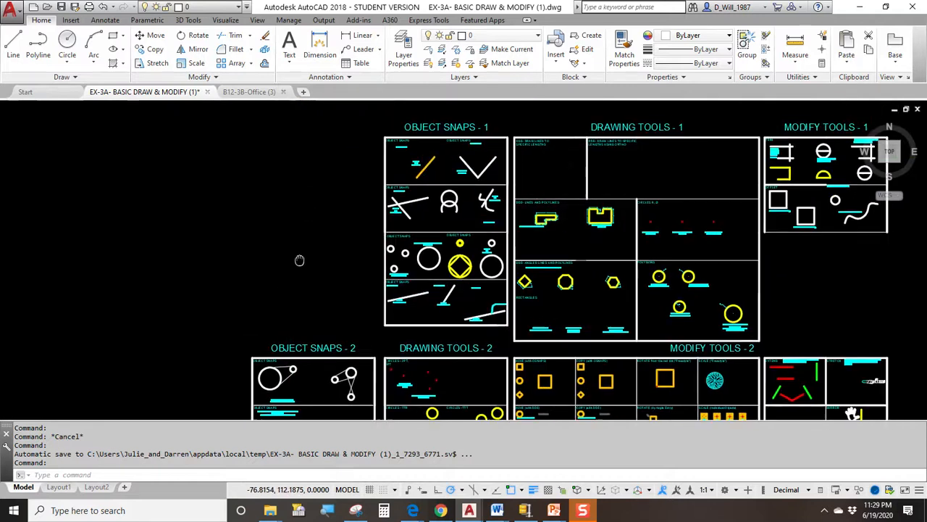
# Step: Draw a line from the first START HERE label in the Snap to Perpendicular exercise, perpendicular to the slanted line below it
pyautogui.scroll(3, 466, 348)
pyautogui.moveTo(318, 161); pyautogui.dragTo(284, 248, button='middle')
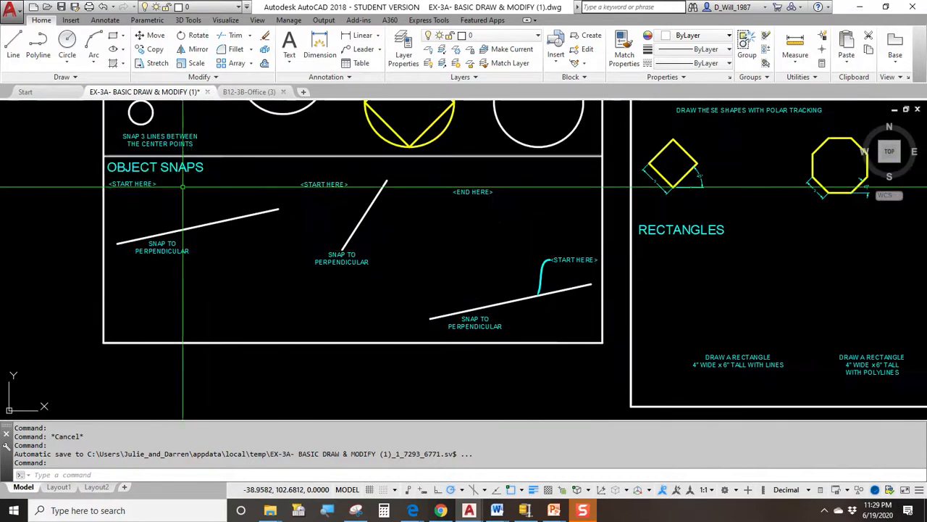
pyautogui.scroll(2, 171, 216)
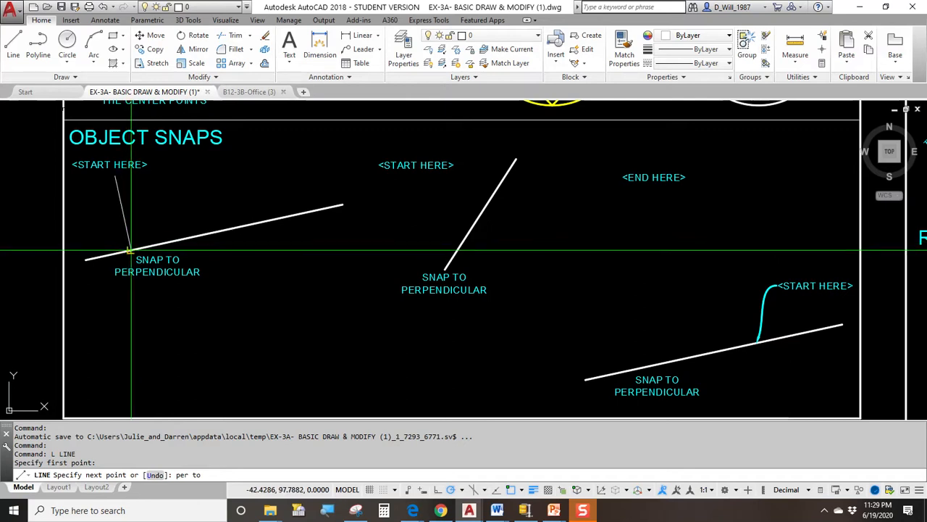
pyautogui.click(130, 250)
pyautogui.press('Return')
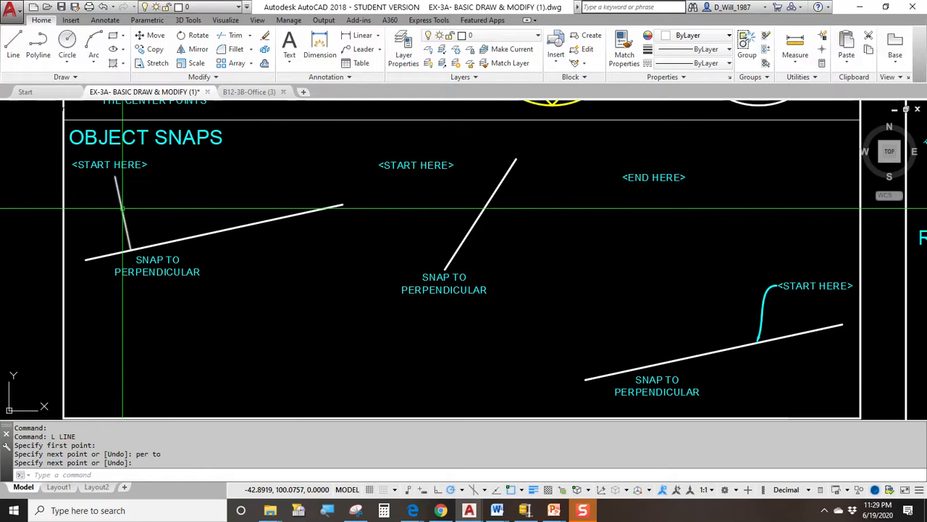
# Step: Add an angular dimension between the first perpendicular line and the slanted line it meets
pyautogui.click(321, 41)
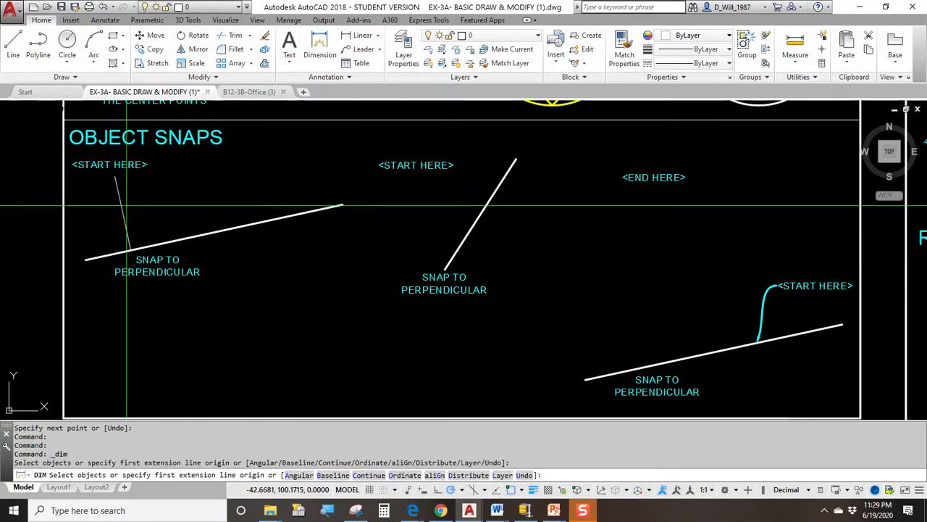
pyautogui.scroll(5, 119, 225)
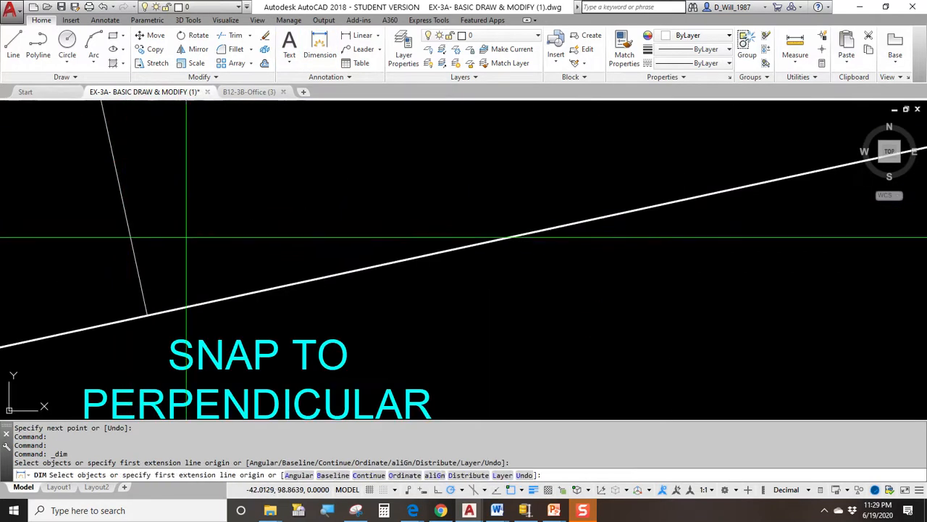
pyautogui.click(311, 45)
pyautogui.click(123, 194)
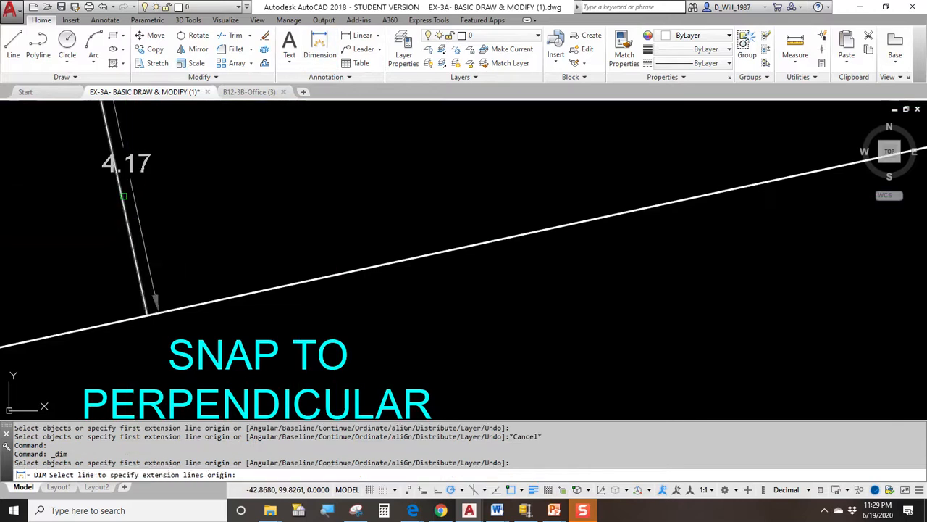
pyautogui.click(290, 283)
pyautogui.click(247, 206)
pyautogui.scroll(-5, 337, 218)
pyautogui.scroll(3, 450, 248)
pyautogui.press('Escape')
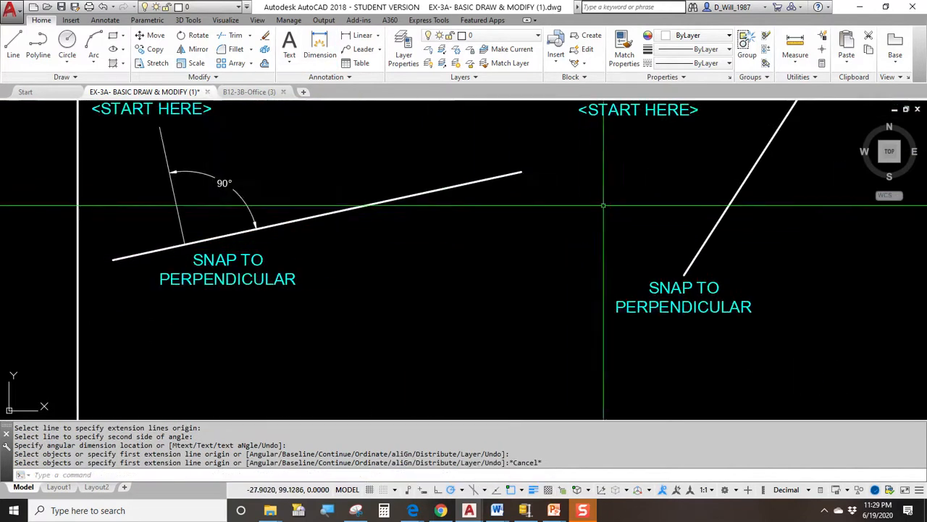
# Step: Draw a line from the second START HERE label to the steep line, using the Perpendicular snap
pyautogui.moveTo(594, 206); pyautogui.dragTo(390, 226, button='middle')
pyautogui.write('l')
pyautogui.press('Return')
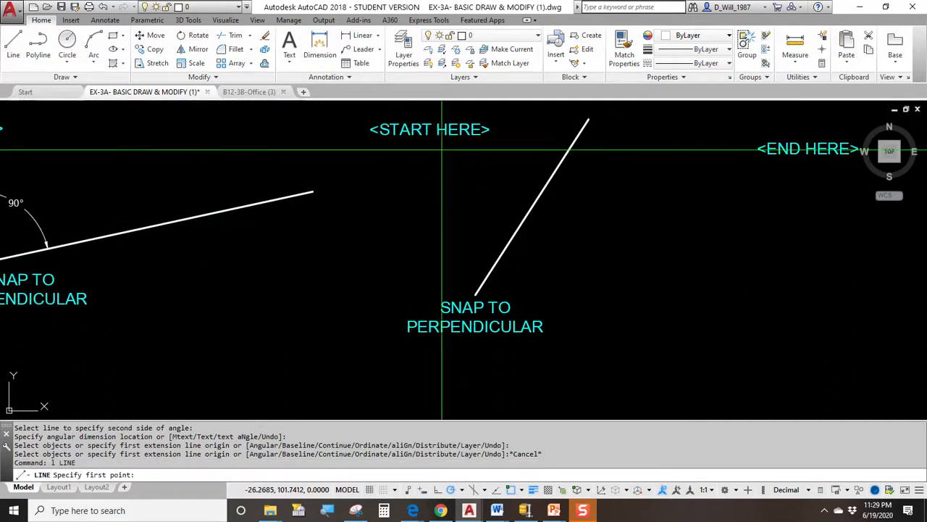
pyautogui.click(440, 147)
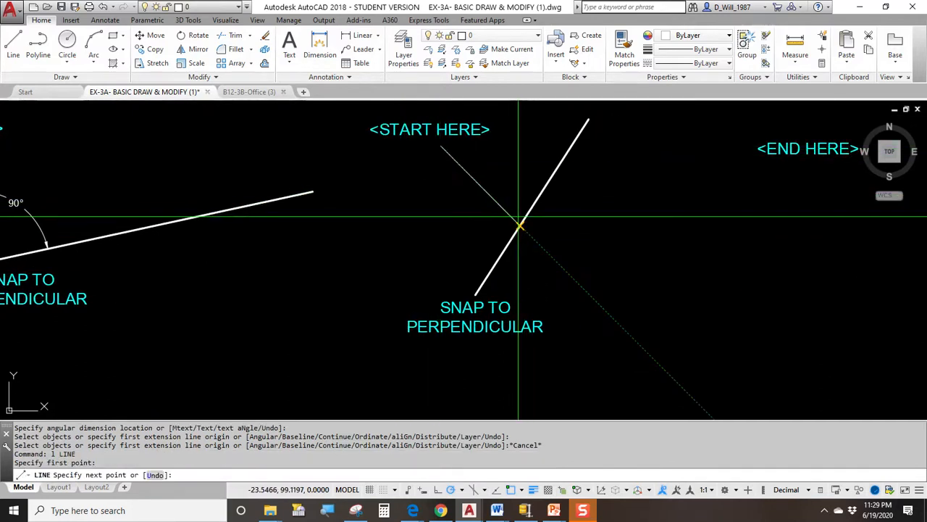
pyautogui.keyDown('shift'); pyautogui.rightClick(511, 194); pyautogui.keyUp('shift')
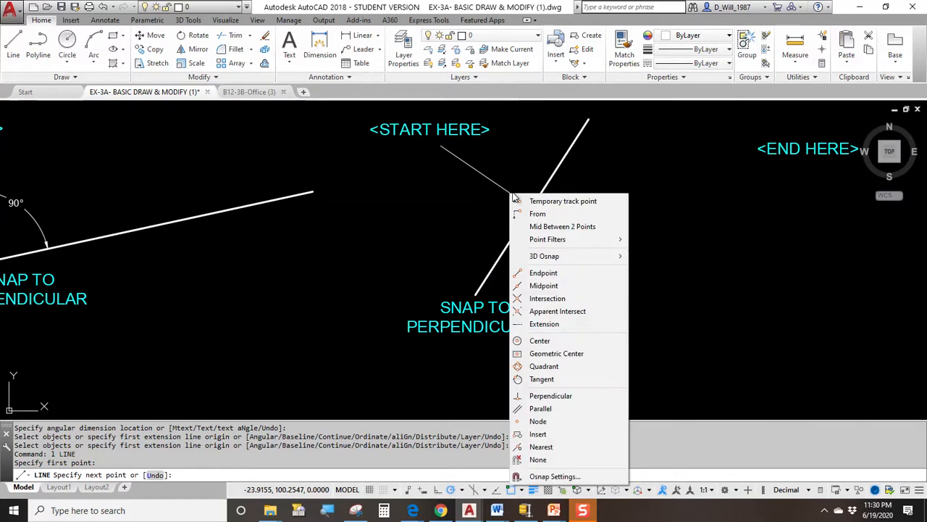
pyautogui.click(550, 395)
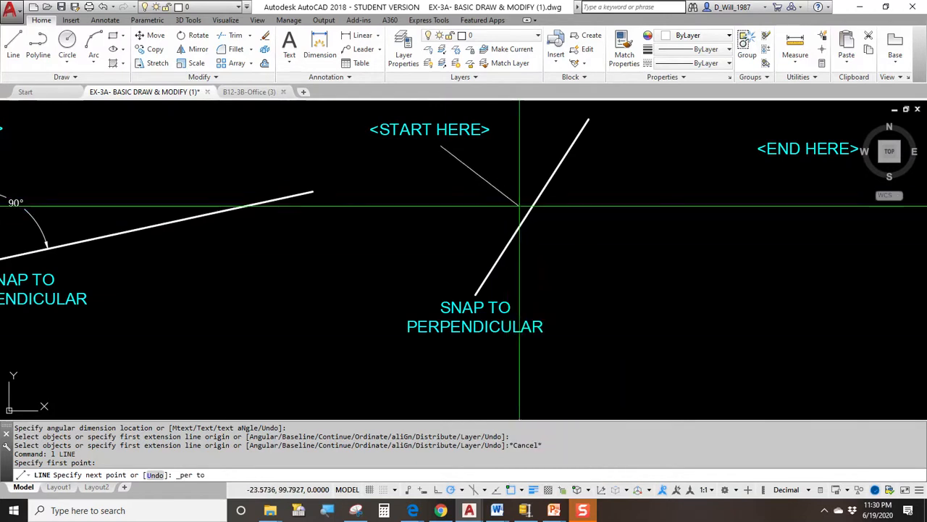
pyautogui.press('Escape')
# Step: Add an angular dimension between the second perpendicular line and the steep line
pyautogui.scroll(-3, 556, 227)
pyautogui.scroll(3, 488, 257)
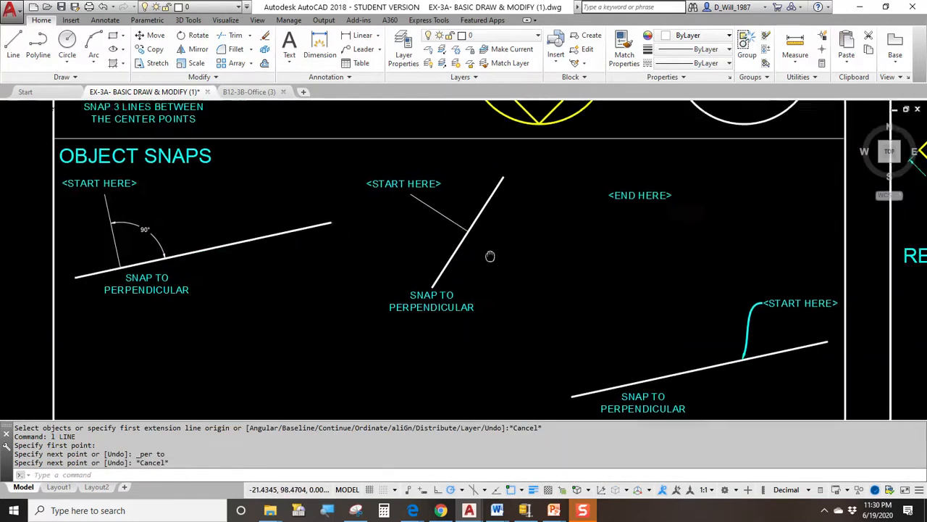
pyautogui.click(320, 45)
pyautogui.scroll(4, 395, 221)
pyautogui.click(431, 221)
pyautogui.click(533, 194)
pyautogui.click(487, 167)
pyautogui.scroll(-4, 496, 211)
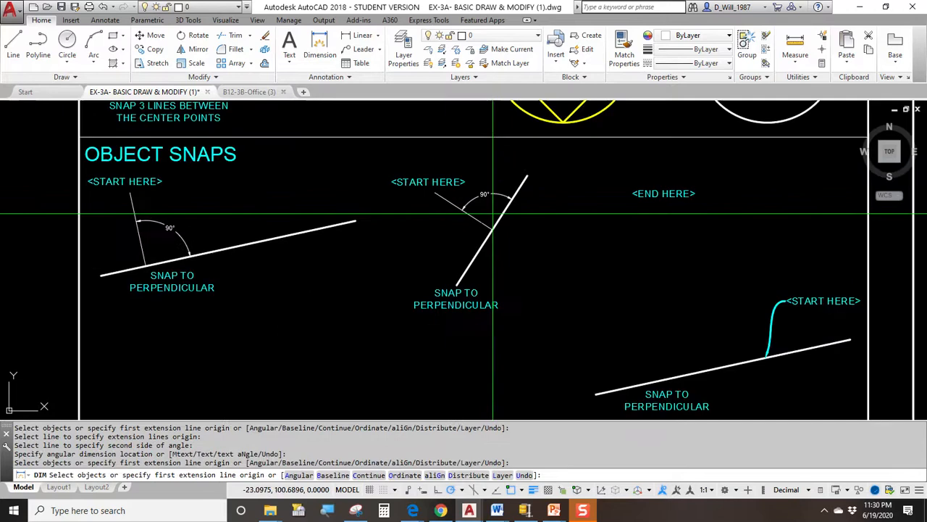
pyautogui.moveTo(538, 251); pyautogui.dragTo(371, 170, button='middle')
pyautogui.press('Escape')
# Step: Draw a line starting perpendicular from the third slanted line and ending just below the END HERE label
pyautogui.moveTo(517, 224); pyautogui.dragTo(439, 249, button='middle')
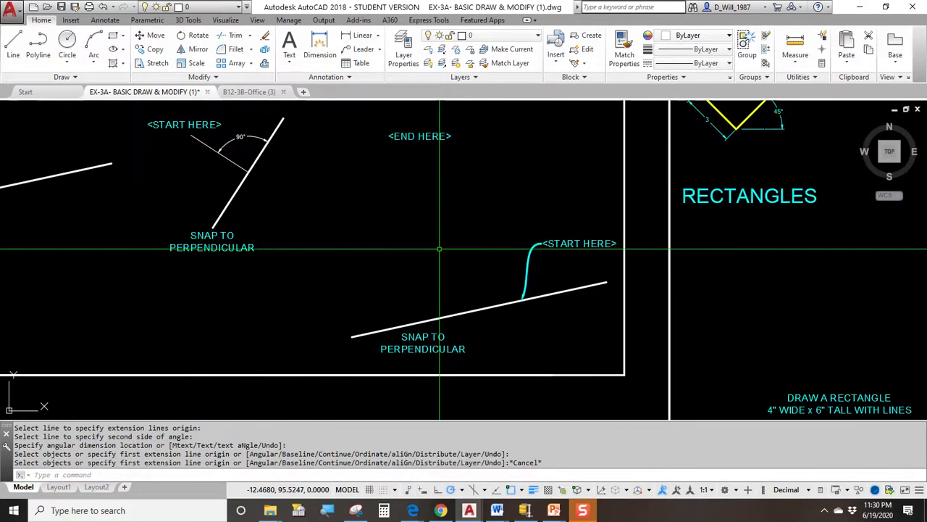
pyautogui.moveTo(152, 133); pyautogui.dragTo(304, 157, button='middle')
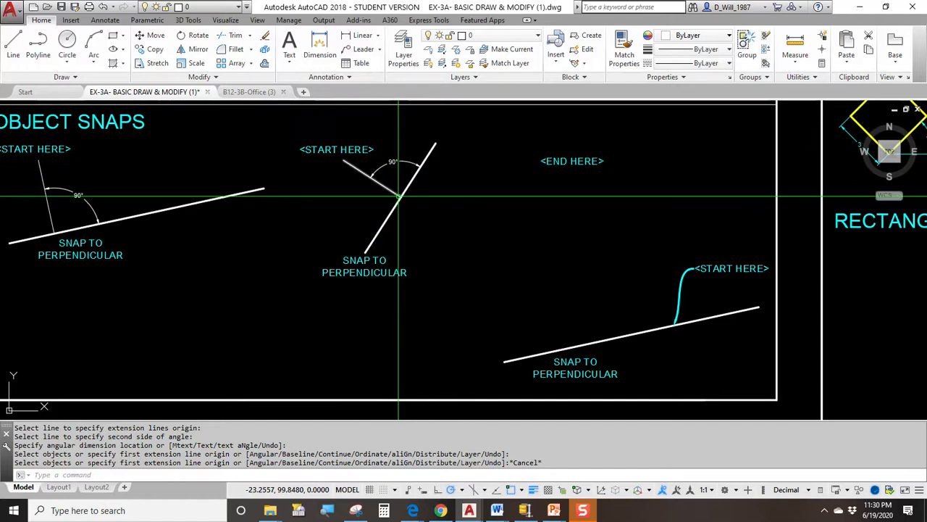
pyautogui.moveTo(553, 245)
pyautogui.mouseDown(button='middle')
pyautogui.moveTo(398, 211)
pyautogui.moveTo(500, 260)
pyautogui.mouseUp(button='middle')
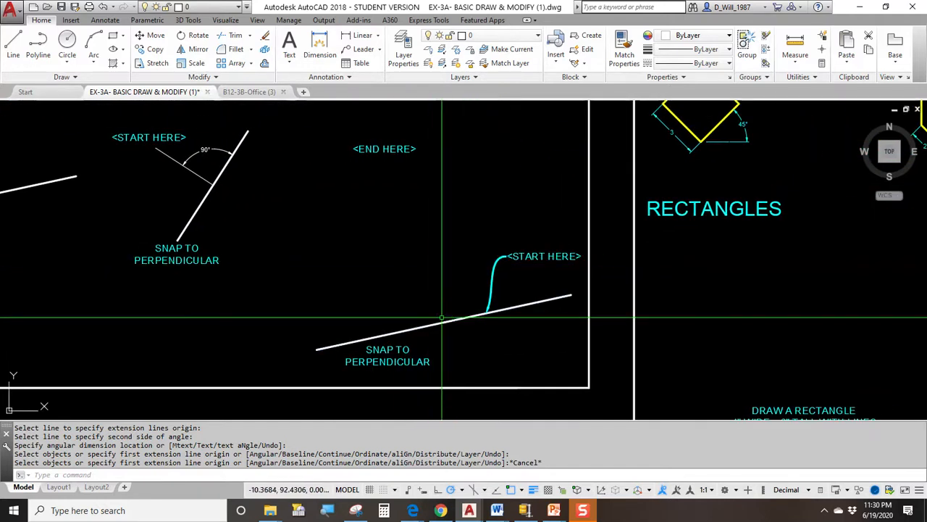
pyautogui.write('1')
pyautogui.press('Return')
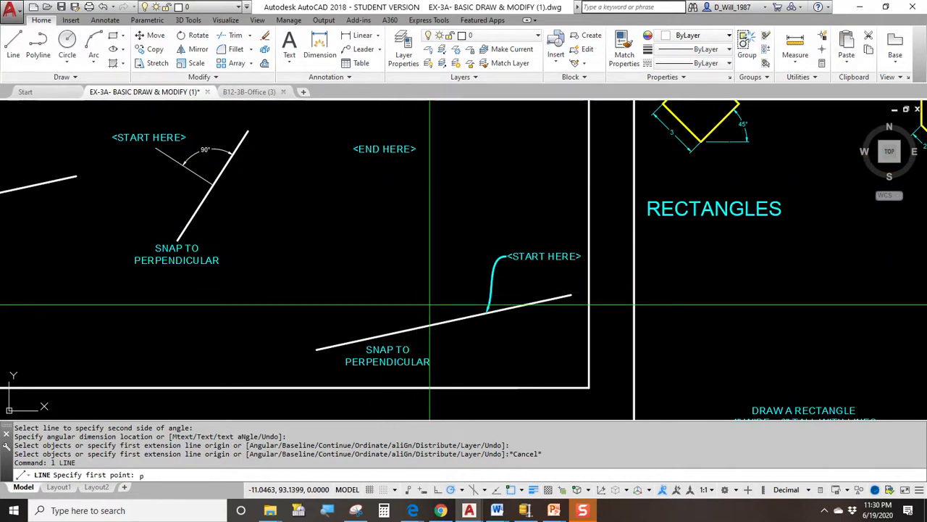
pyautogui.click(471, 317)
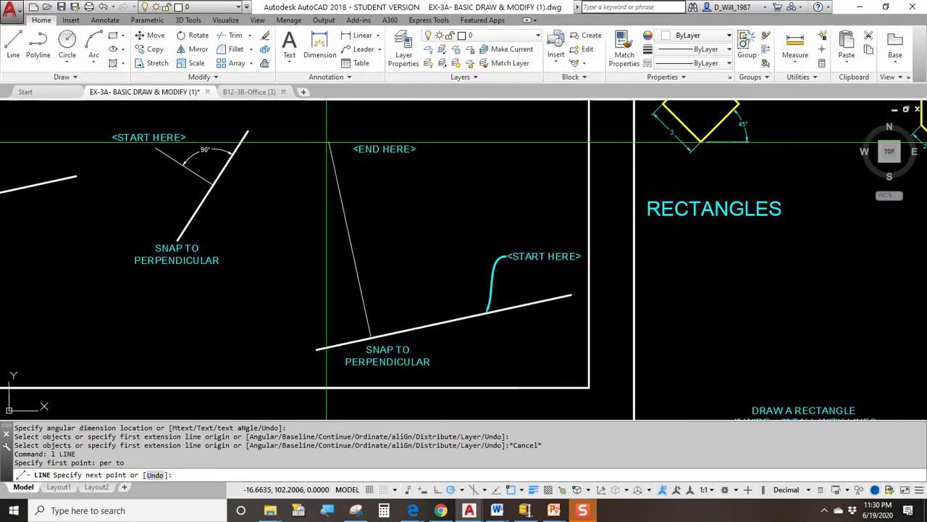
pyautogui.click(386, 159)
pyautogui.press('Escape')
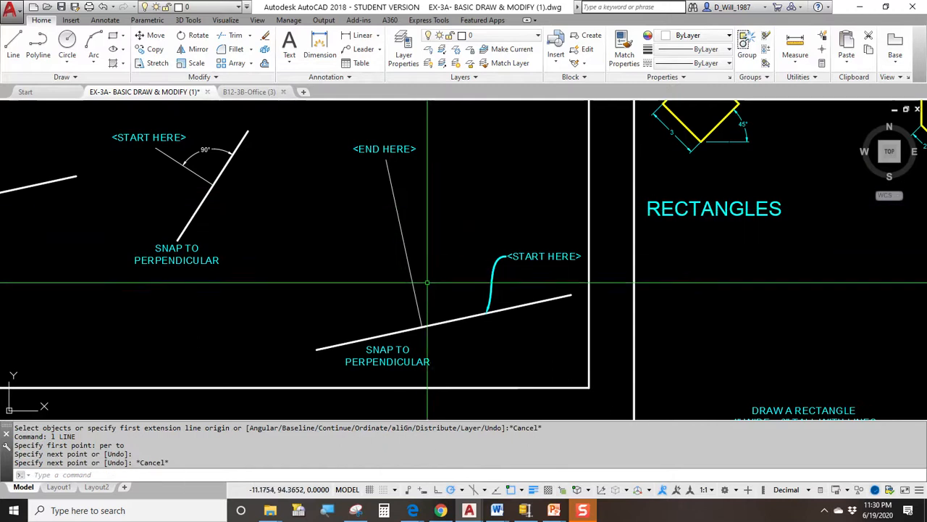
# Step: Examine the third perpendicular line and its slanted base line by selecting both, and clear the selection
pyautogui.click(419, 312)
pyautogui.click(458, 316)
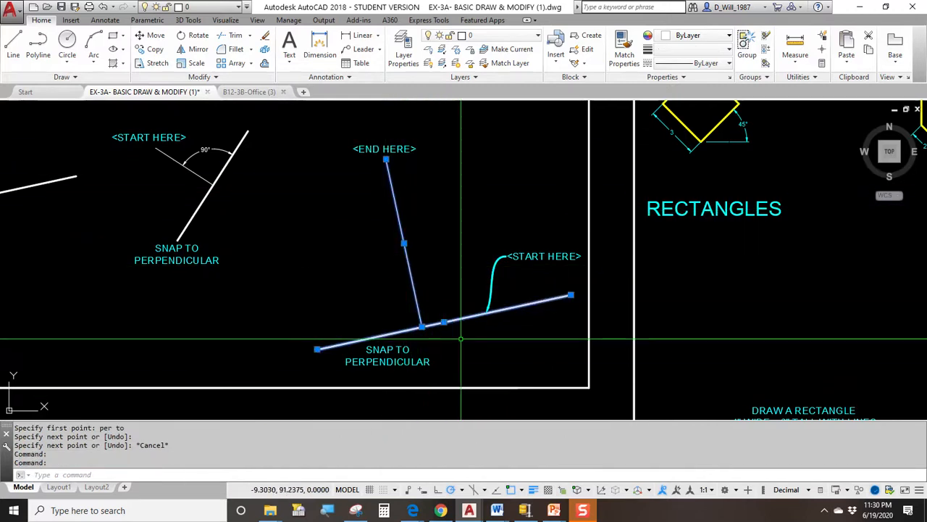
pyautogui.press('Escape')
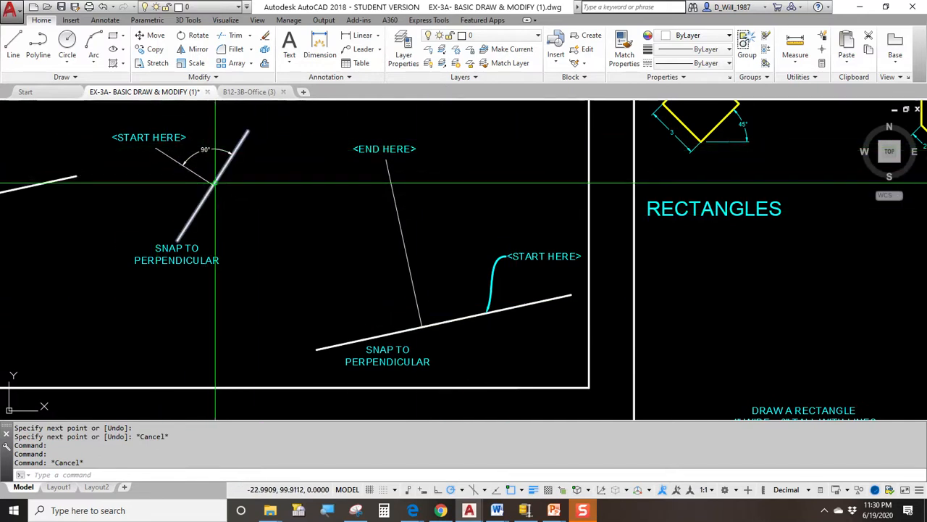
pyautogui.scroll(-4, 421, 323)
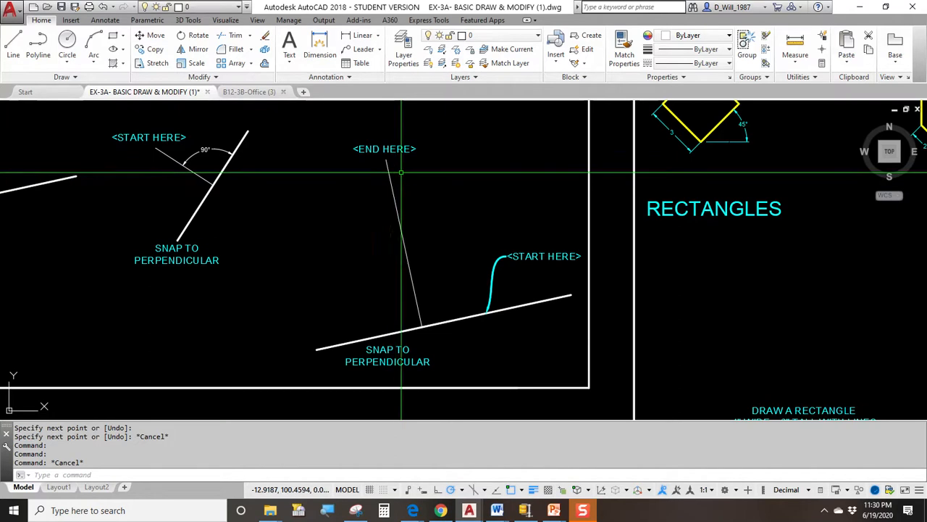
# Step: Draw a line from the first START HERE label in the parallel exercise, using the Parallel snap on the shallow slanted line
pyautogui.scroll(-3, 407, 205)
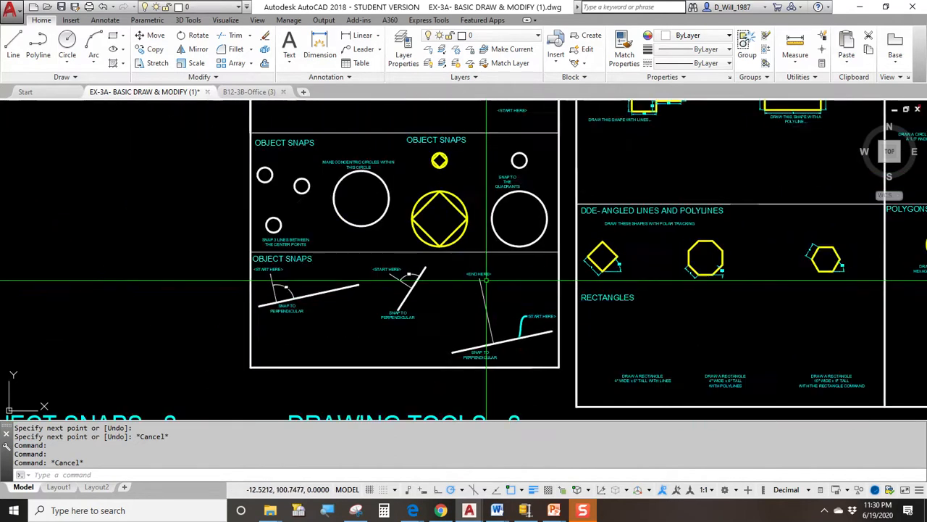
pyautogui.moveTo(510, 353); pyautogui.dragTo(545, 138, button='middle')
pyautogui.moveTo(408, 279)
pyautogui.mouseDown(button='middle')
pyautogui.moveTo(493, 213)
pyautogui.moveTo(621, 145)
pyautogui.mouseUp(button='middle')
pyautogui.moveTo(331, 344); pyautogui.dragTo(432, 210, button='middle')
pyautogui.scroll(6, 322, 255)
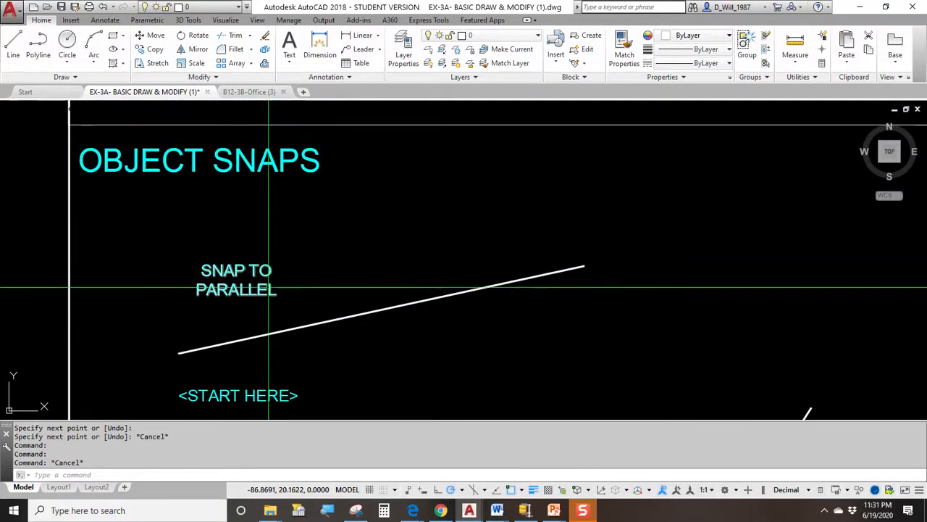
pyautogui.moveTo(304, 326); pyautogui.dragTo(290, 220, button='middle')
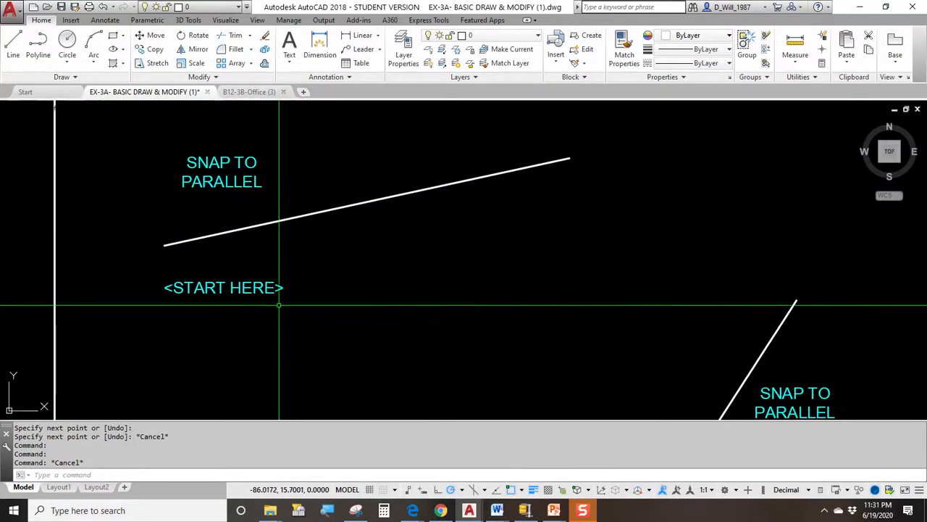
pyautogui.press('Return')
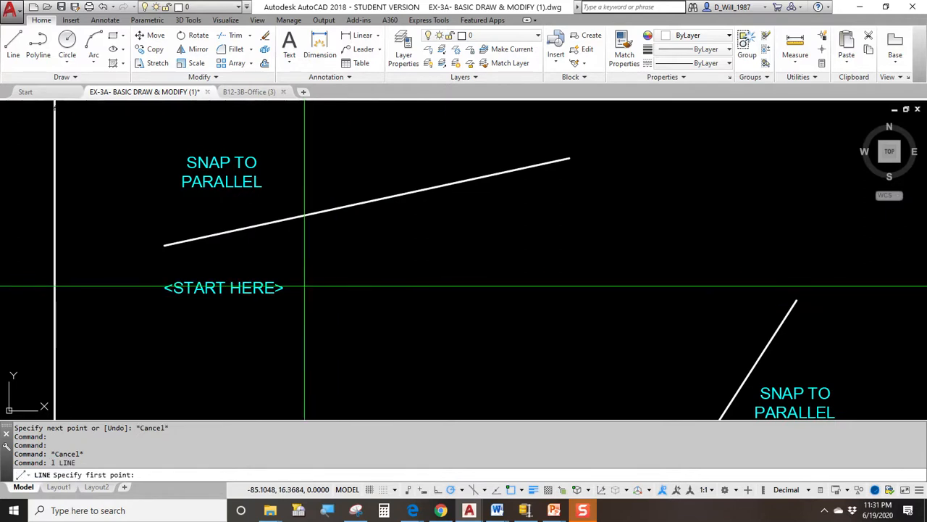
pyautogui.click(305, 286)
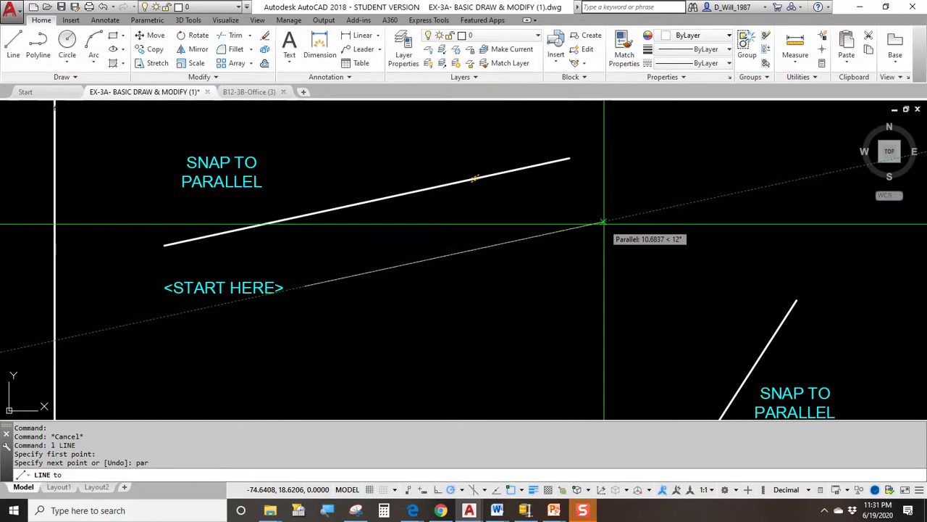
pyautogui.scroll(2, 604, 222)
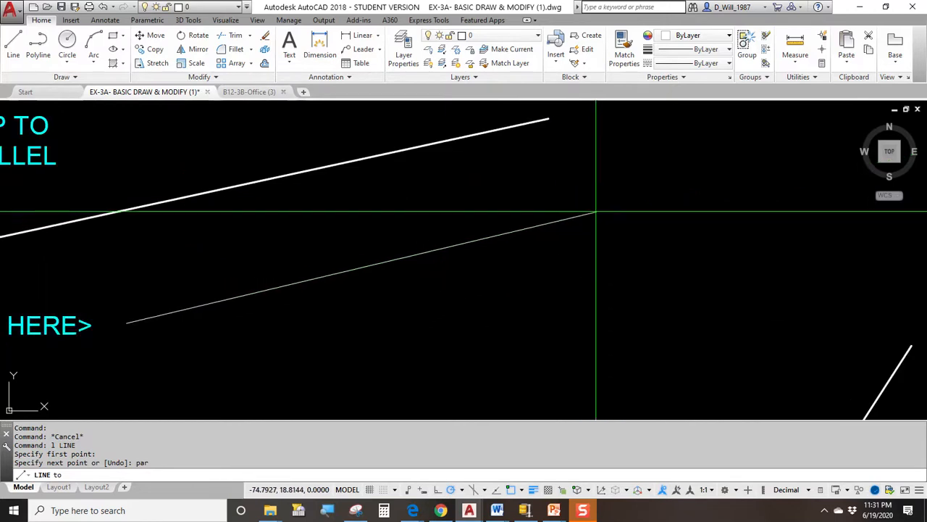
pyautogui.scroll(-2, 621, 251)
pyautogui.scroll(1, 544, 190)
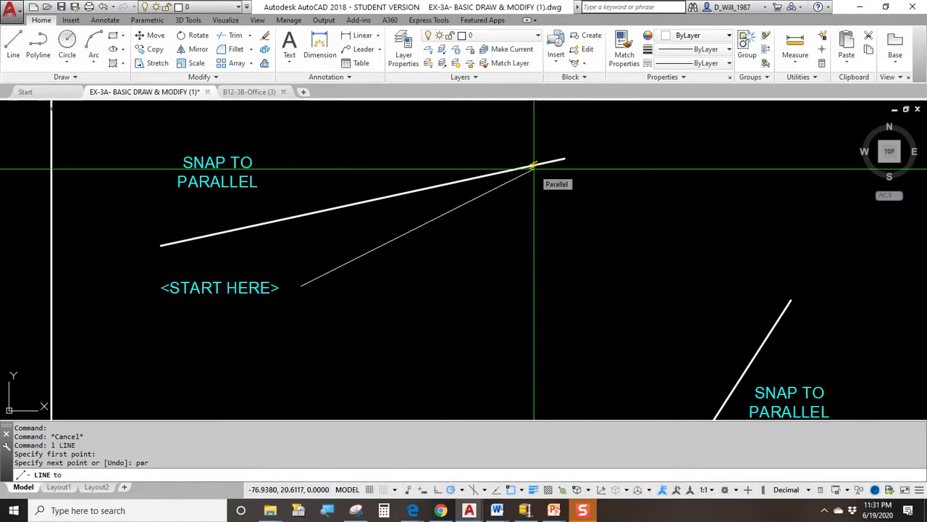
pyautogui.click(562, 230)
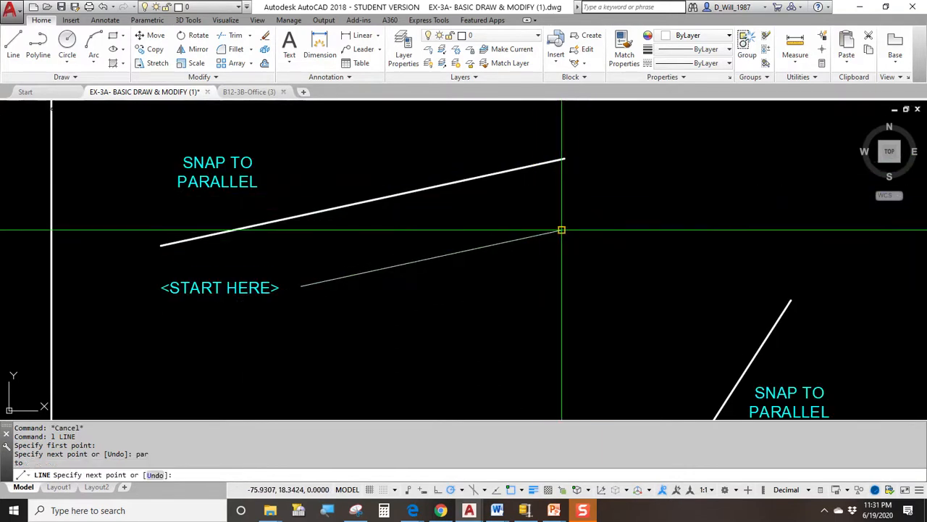
pyautogui.press('Escape')
# Step: Draw a line from the second START HERE label in the parallel exercise, using the Parallel snap on the steep line
pyautogui.scroll(-2, 465, 197)
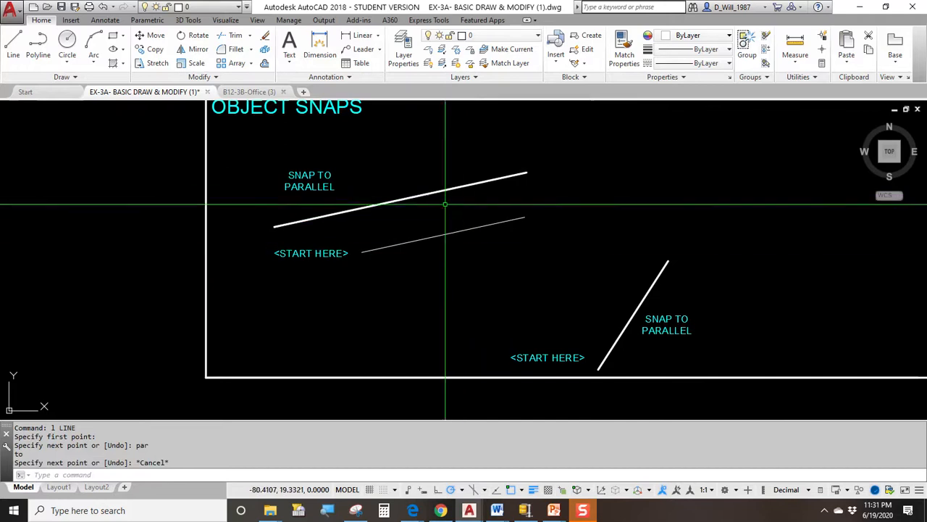
pyautogui.moveTo(563, 304); pyautogui.dragTo(413, 305, button='middle')
pyautogui.scroll(4, 415, 303)
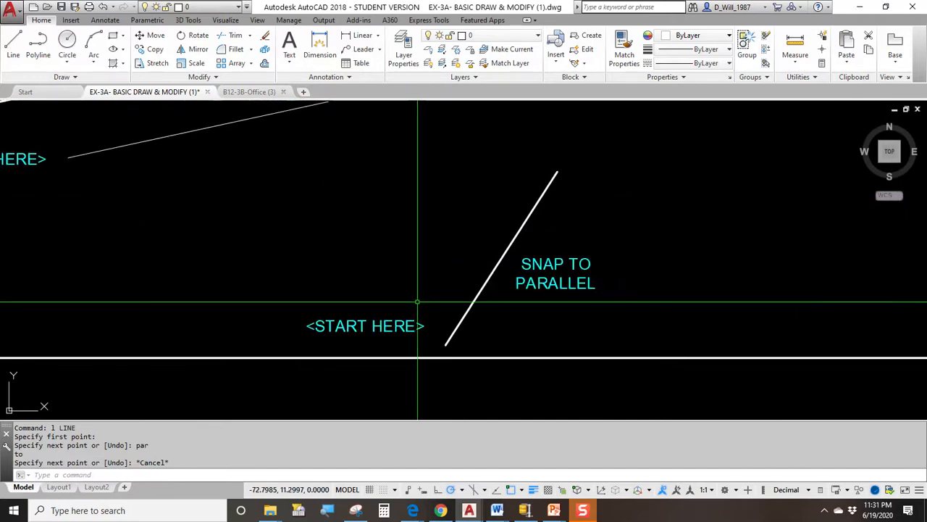
pyautogui.write('l')
pyautogui.press('Return')
pyautogui.click(405, 302)
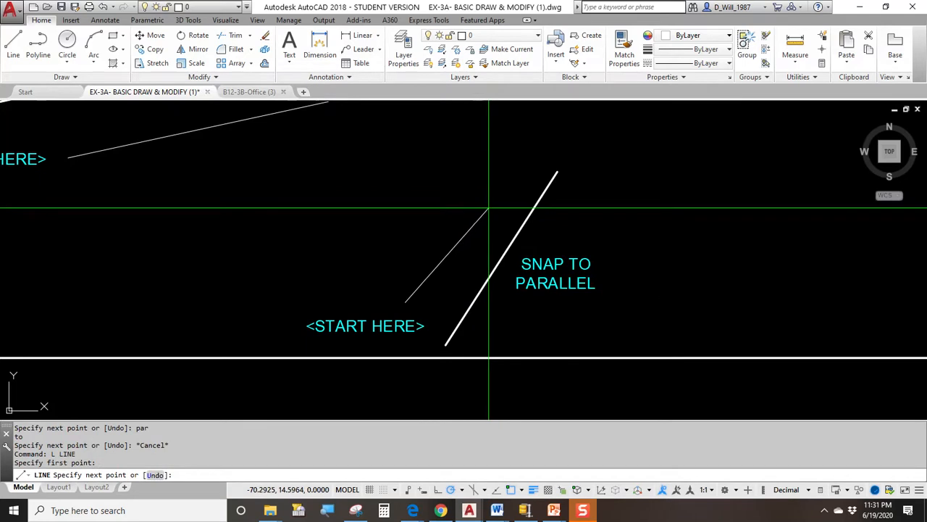
pyautogui.keyDown('shift'); pyautogui.rightClick(489, 208); pyautogui.keyUp('shift')
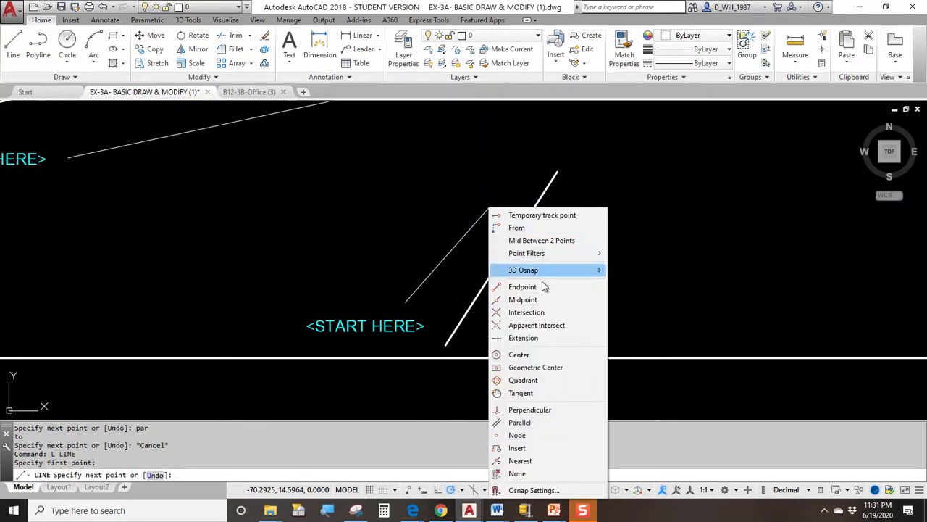
pyautogui.click(531, 424)
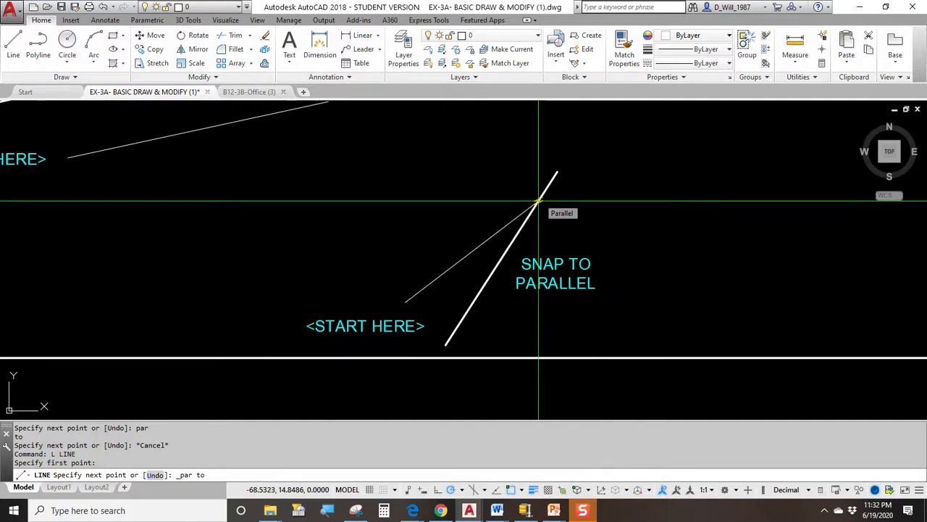
pyautogui.click(512, 135)
pyautogui.press('Escape')
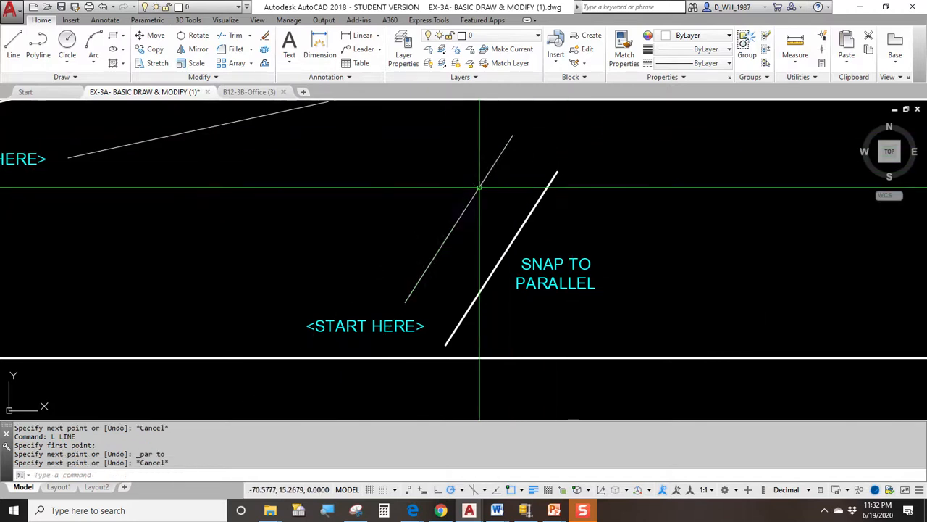
# Step: Compare the new line with the steep line beside it by selecting both, and clear the selection
pyautogui.click(539, 205)
pyautogui.click(523, 221)
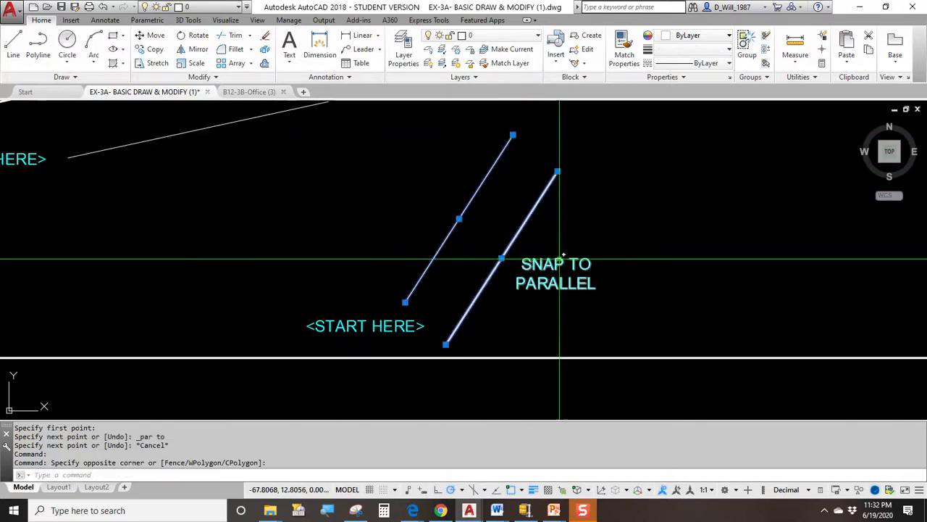
pyautogui.press('Escape')
# Step: Review the exercises in the OBJECT SNAPS - 1 and OBJECT SNAPS - 2 columns, from the endpoint snaps through to the parallel snaps
pyautogui.scroll(-5, 516, 243)
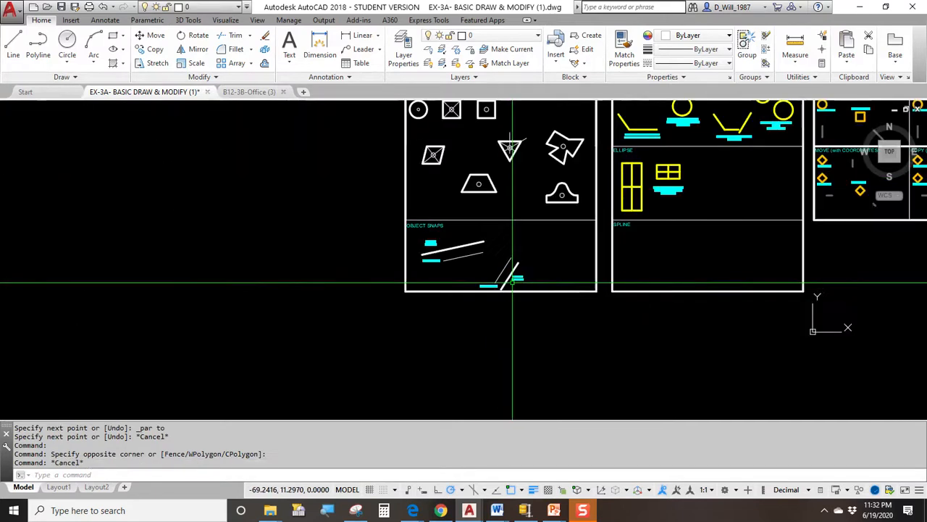
pyautogui.moveTo(520, 236); pyautogui.dragTo(526, 406, button='middle')
pyautogui.moveTo(514, 290); pyautogui.dragTo(450, 408, button='middle')
pyautogui.moveTo(536, 252); pyautogui.dragTo(373, 408, button='middle')
pyautogui.moveTo(485, 226); pyautogui.dragTo(442, 312, button='middle')
pyautogui.scroll(2, 425, 254)
pyautogui.moveTo(425, 242); pyautogui.dragTo(347, 322, button='middle')
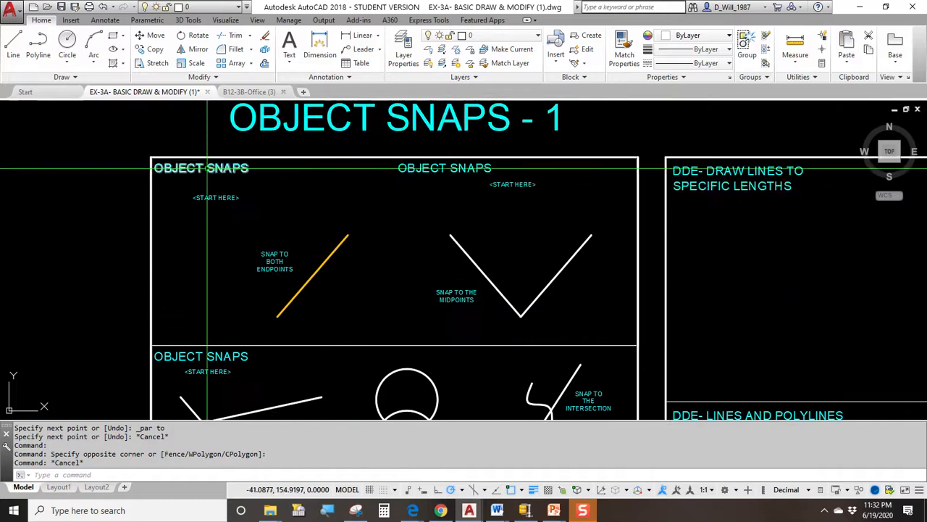
pyautogui.moveTo(486, 339); pyautogui.dragTo(479, 143, button='middle')
pyautogui.moveTo(360, 337); pyautogui.dragTo(378, 146, button='middle')
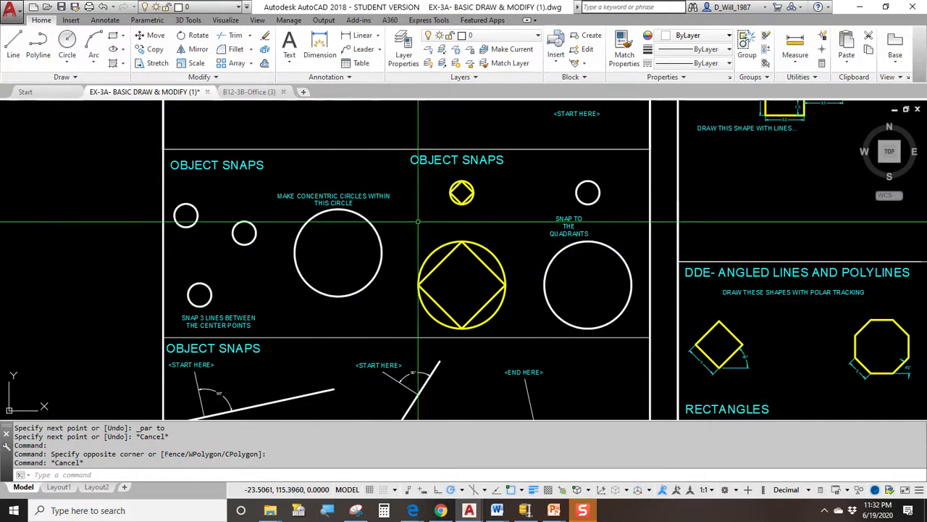
pyautogui.moveTo(498, 316); pyautogui.dragTo(488, 188, button='middle')
pyautogui.moveTo(306, 347); pyautogui.dragTo(395, 153, button='middle')
pyautogui.moveTo(393, 278); pyautogui.dragTo(762, 158, button='middle')
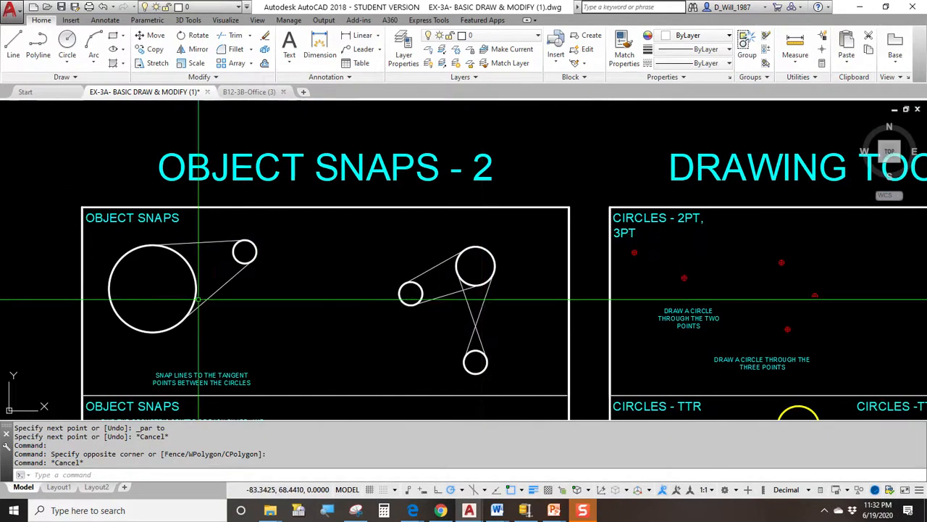
pyautogui.moveTo(214, 375); pyautogui.dragTo(261, 168, button='middle')
pyautogui.moveTo(249, 348); pyautogui.dragTo(292, 171, button='middle')
pyautogui.moveTo(294, 379); pyautogui.dragTo(305, 185, button='middle')
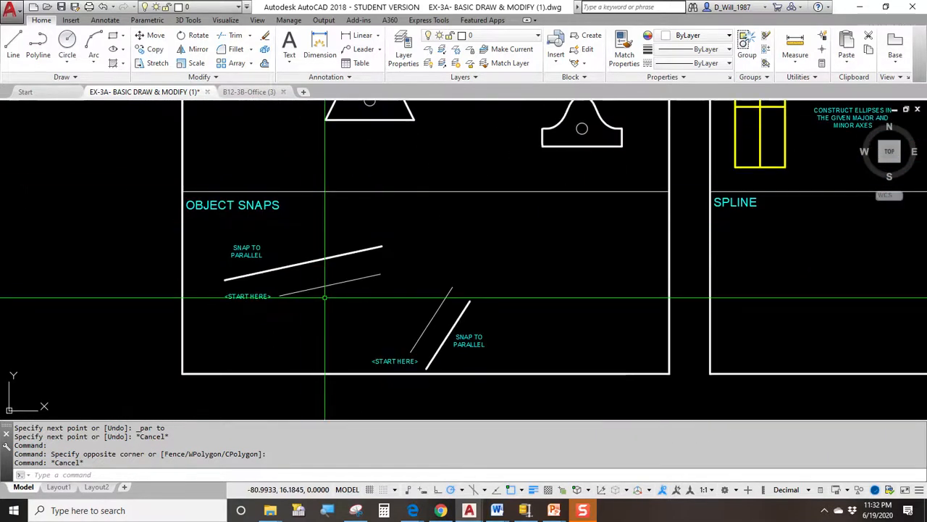